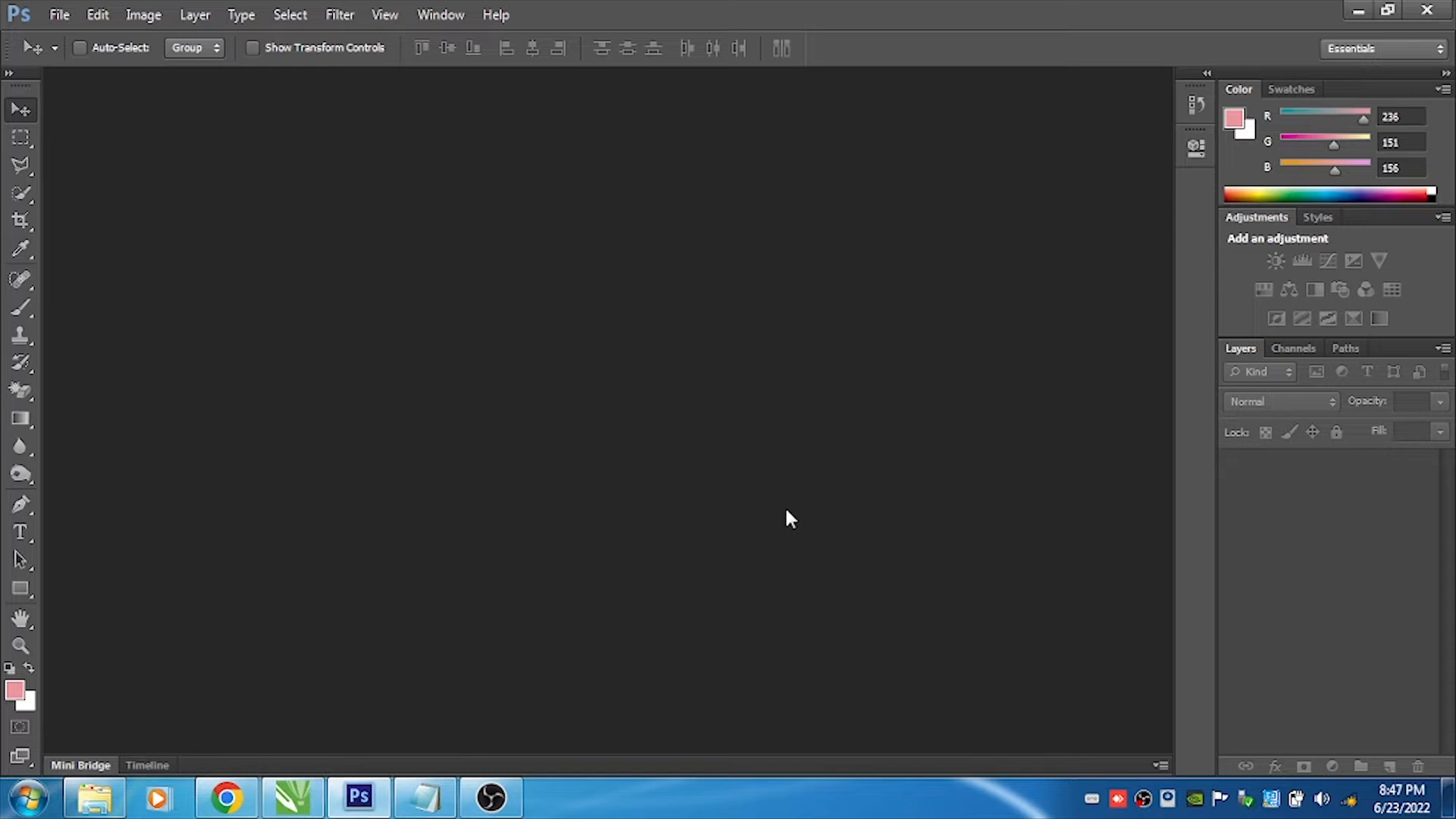
Create a new 1080 × 1920 pixel RGB document at 300 pixels/inch with a white background
key("ctrl+n")
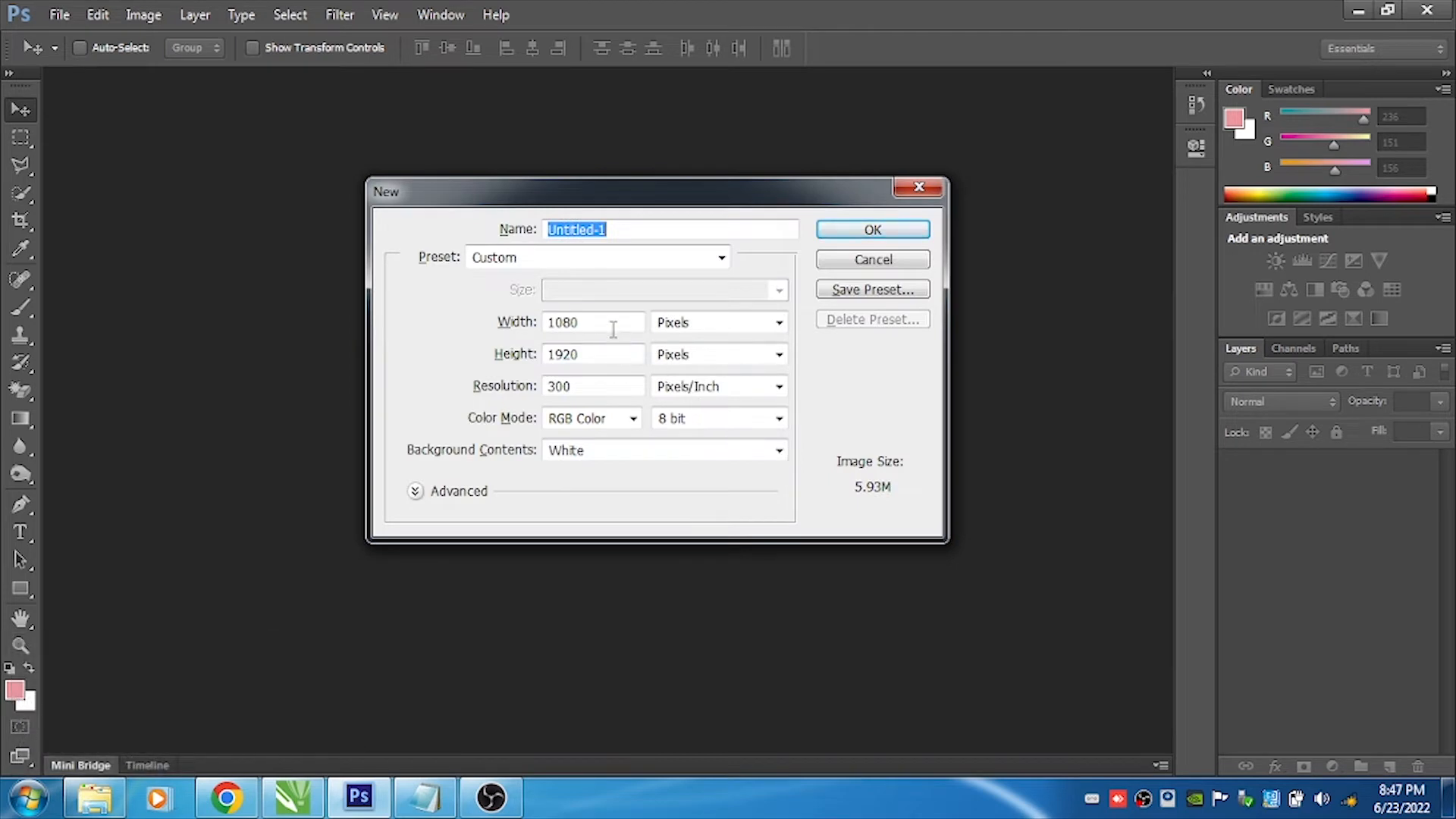
left_click_drag(612, 327, 543, 356)
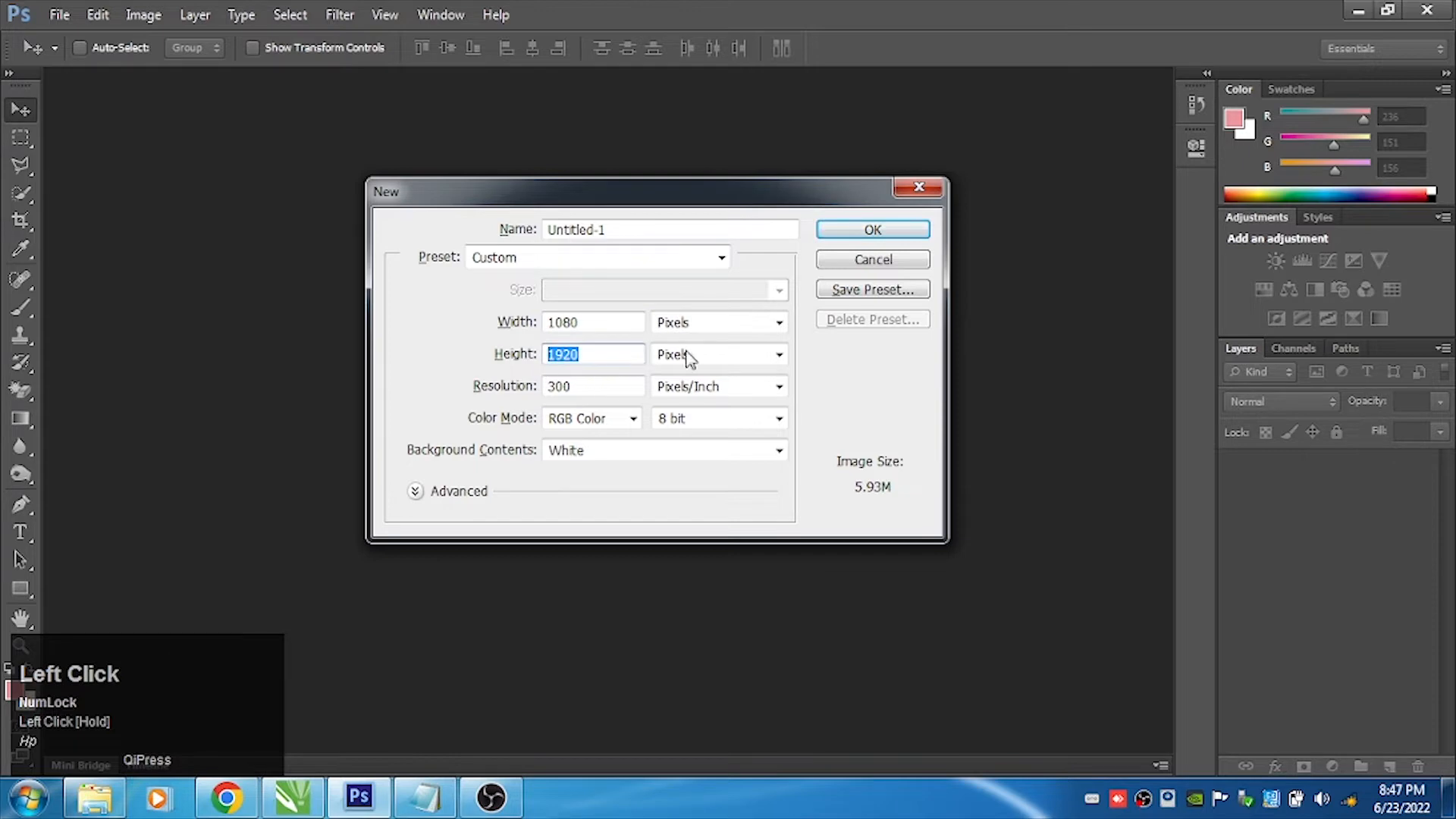
left_click_drag(611, 391, 496, 390)
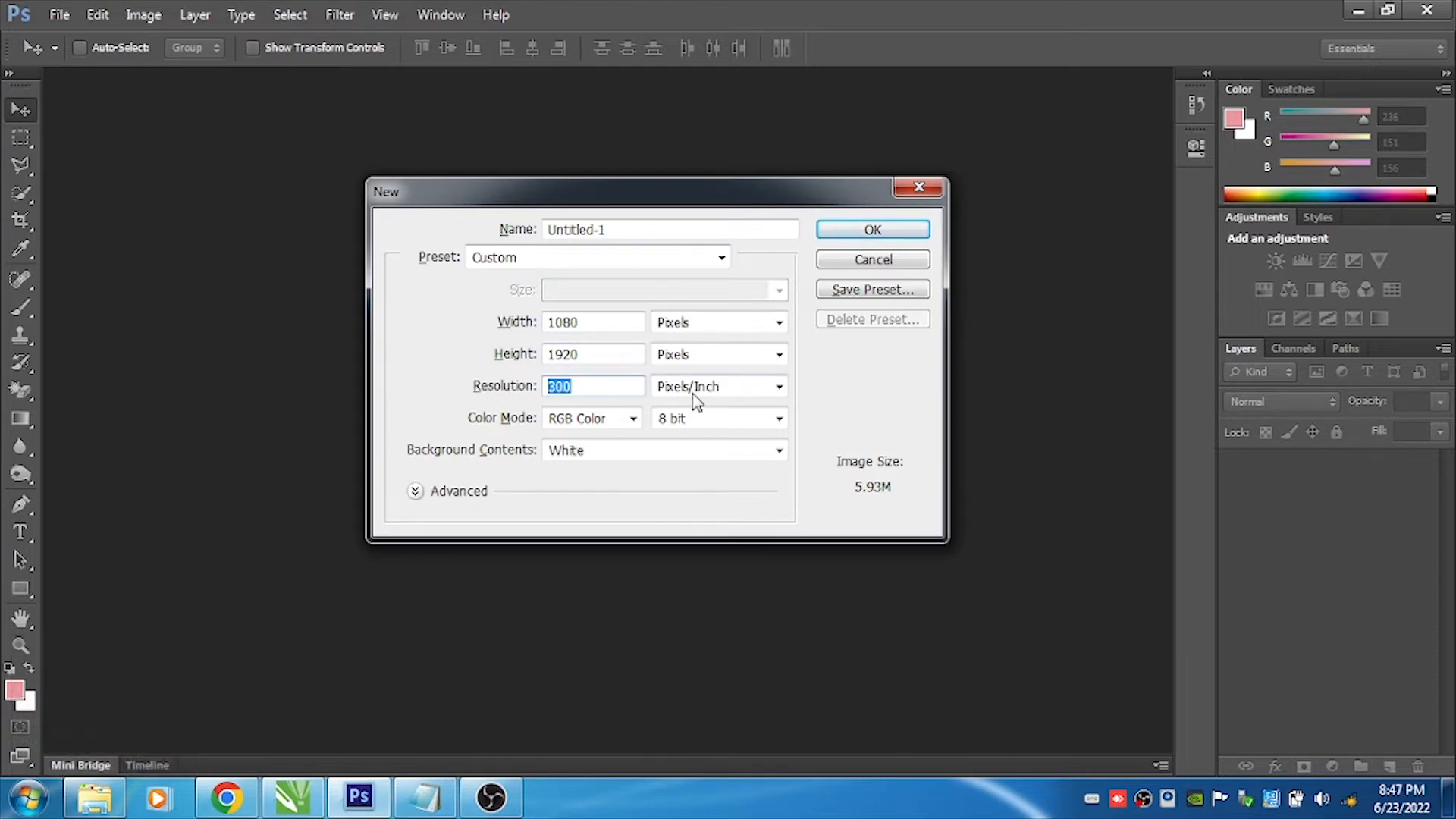
key("Return")
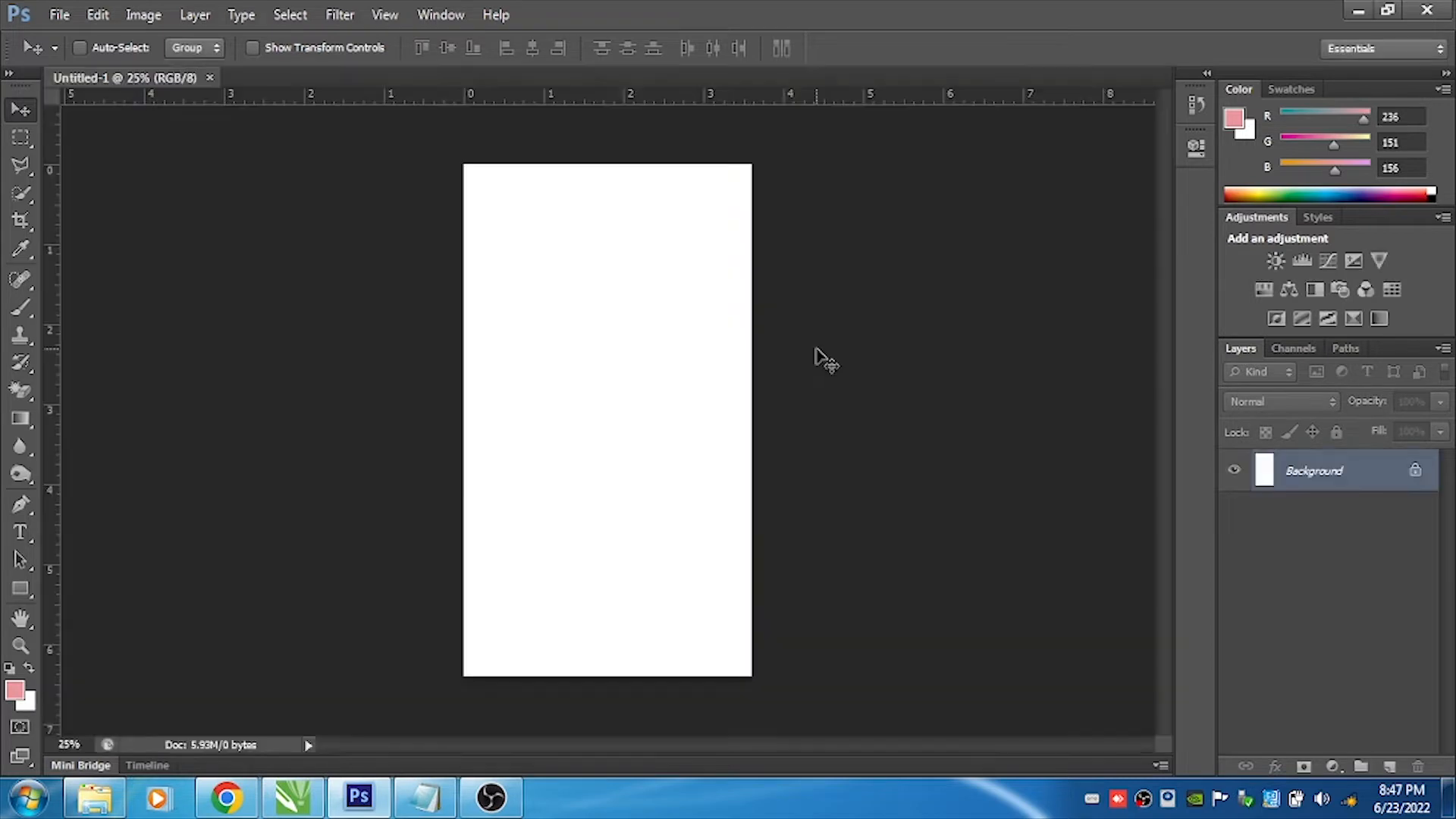
Place the Girl- photo image from the file explorer into the new document
key("alt+Tab")
left_click_drag(981, 402, 663, 470)
key("alt+Tab")
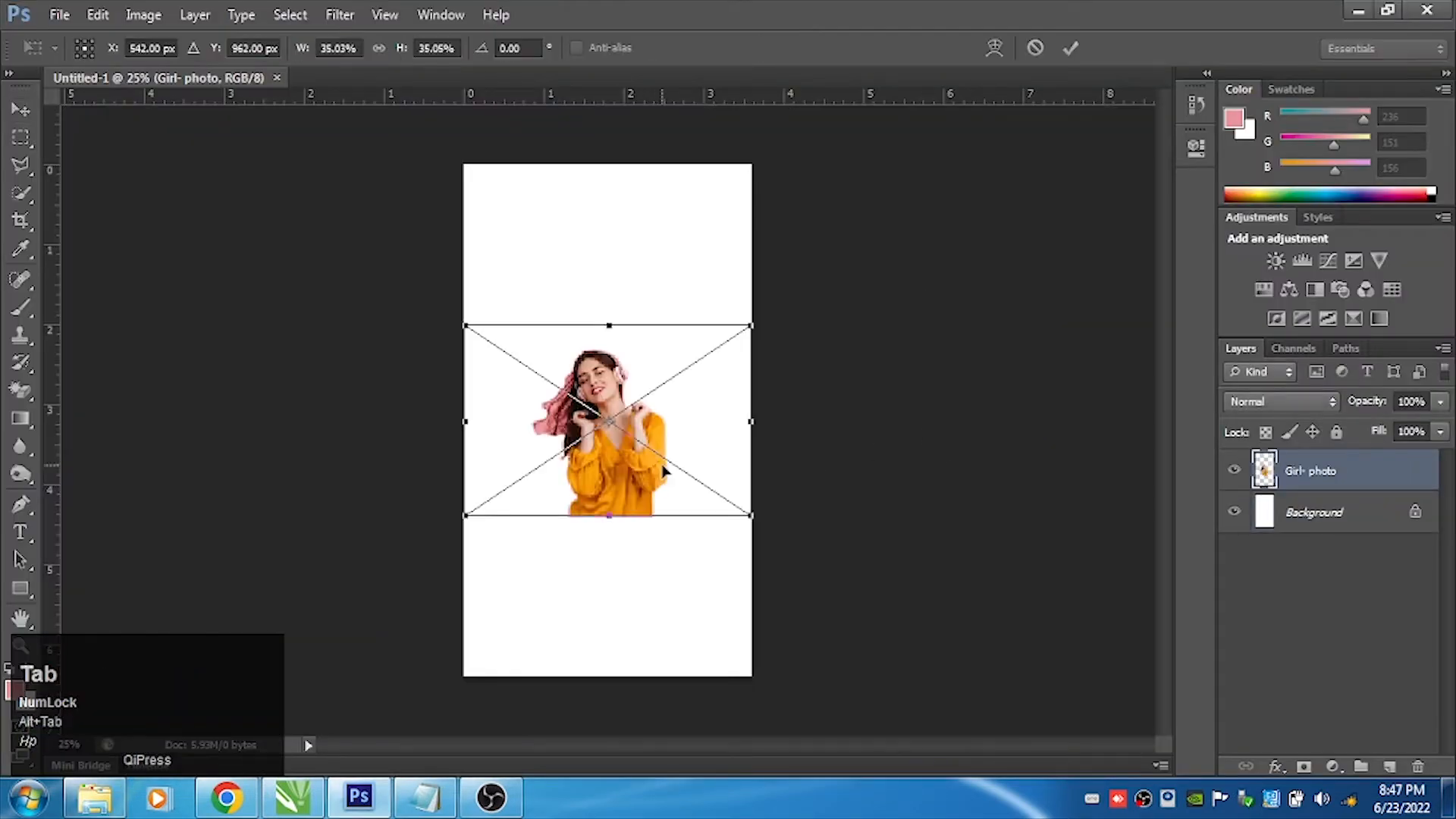
key("Return")
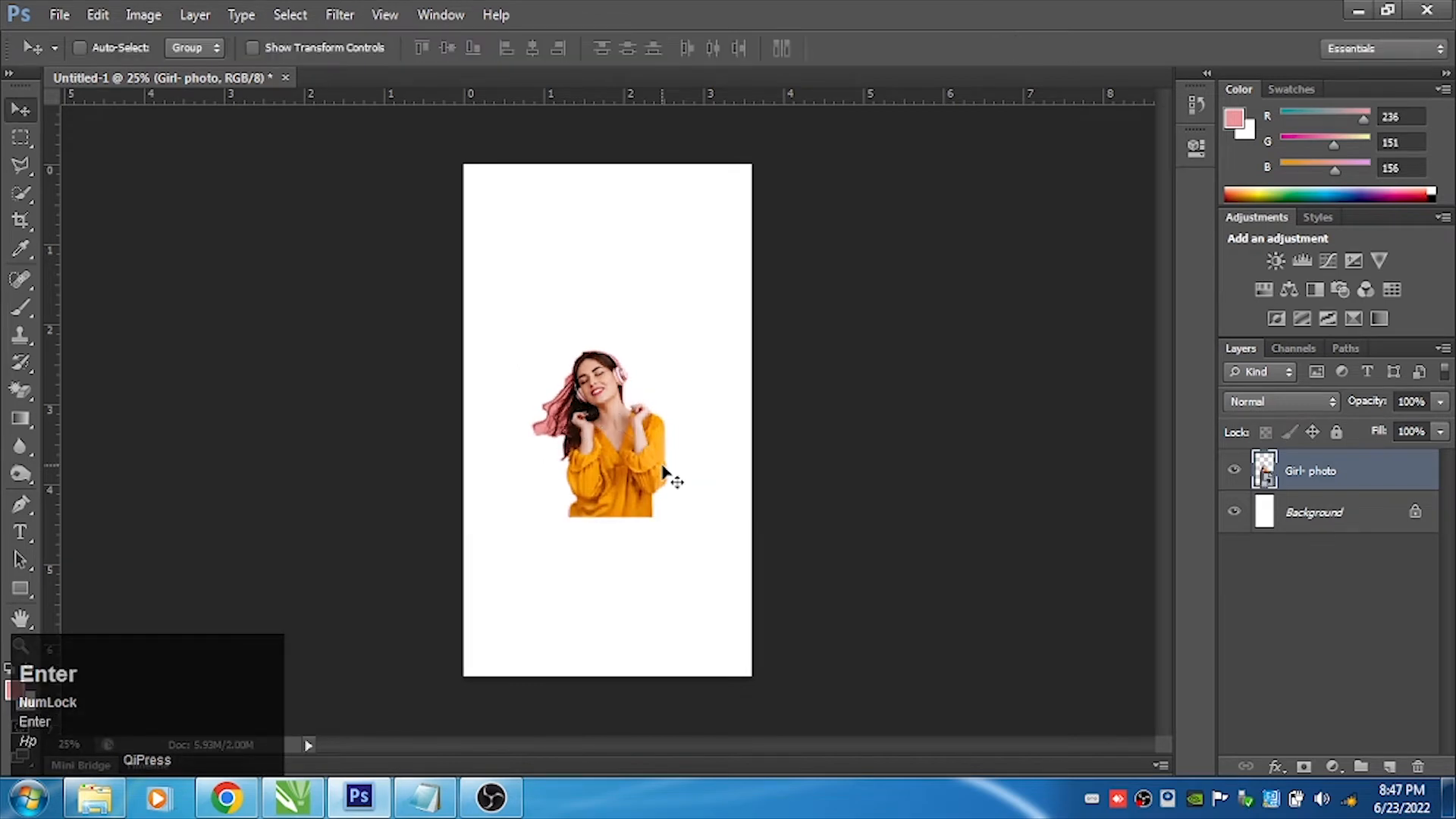
Enlarge the girl photo proportionally to about 59% and position it right of centre in the lower half of the canvas
key("ctrl+t")
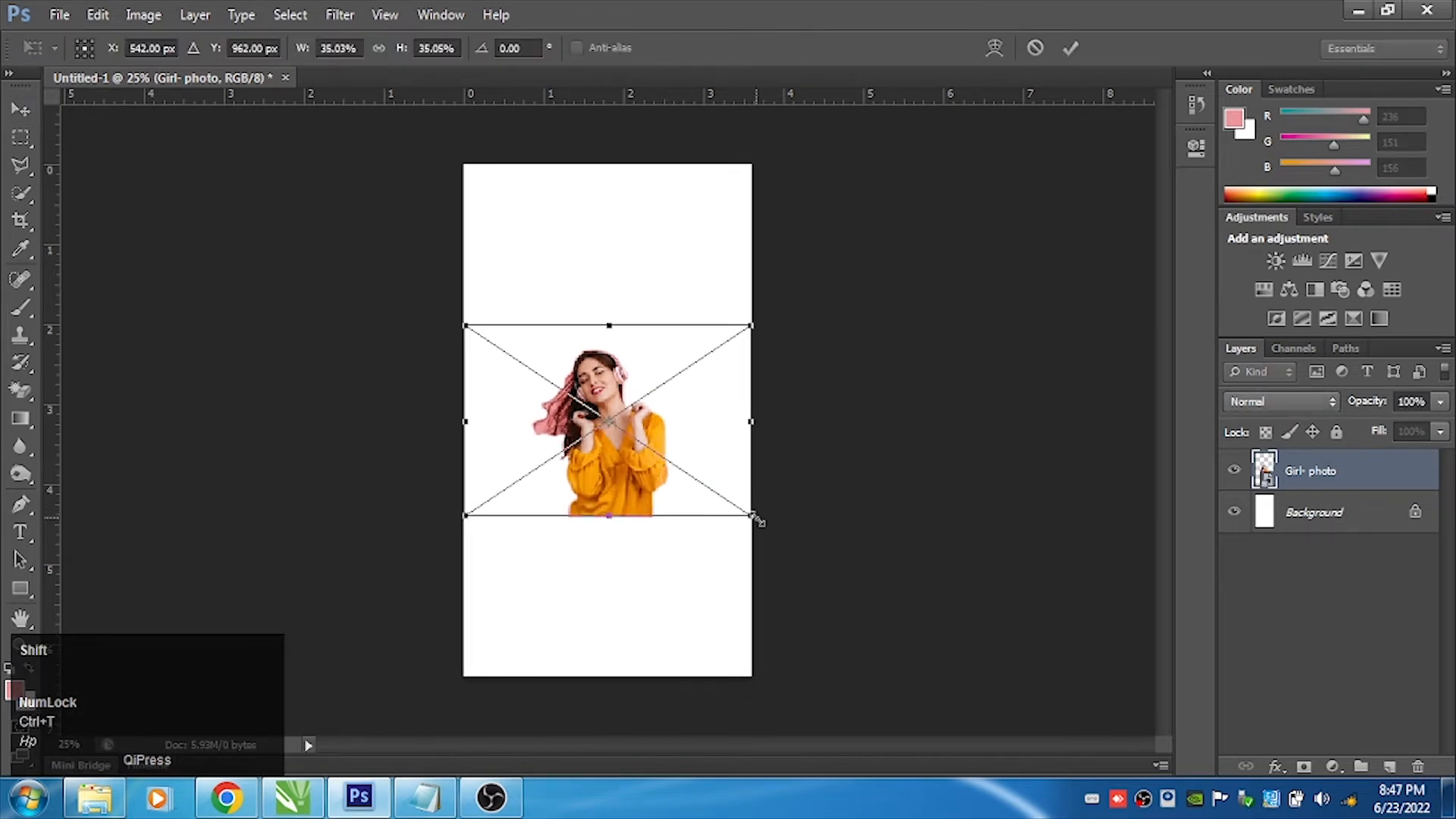
left_click_drag(756, 512, 846, 628)
key("Return")
left_click_drag(690, 482, 639, 540)
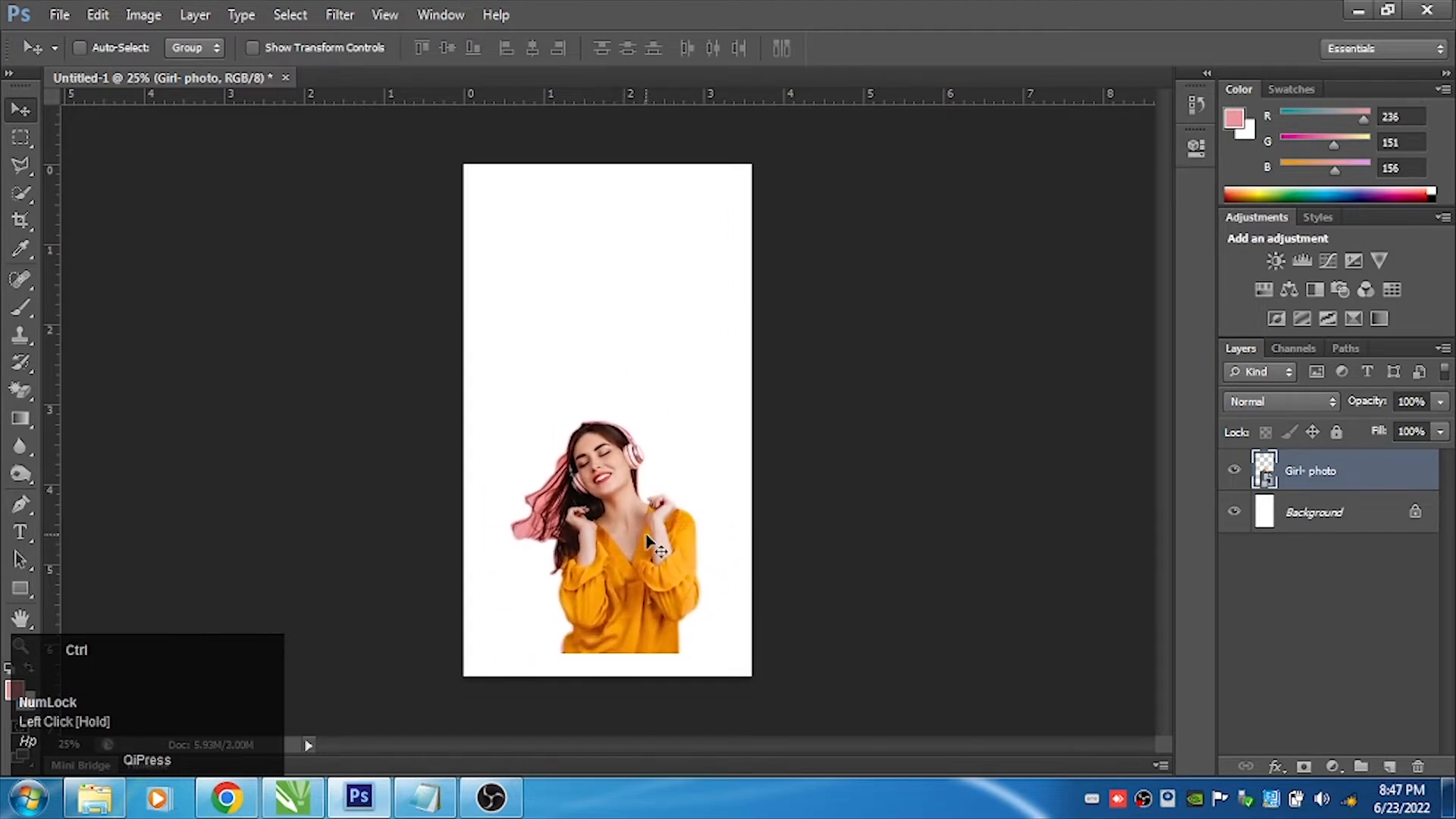
key("ctrl+t")
left_click_drag(819, 385, 884, 306)
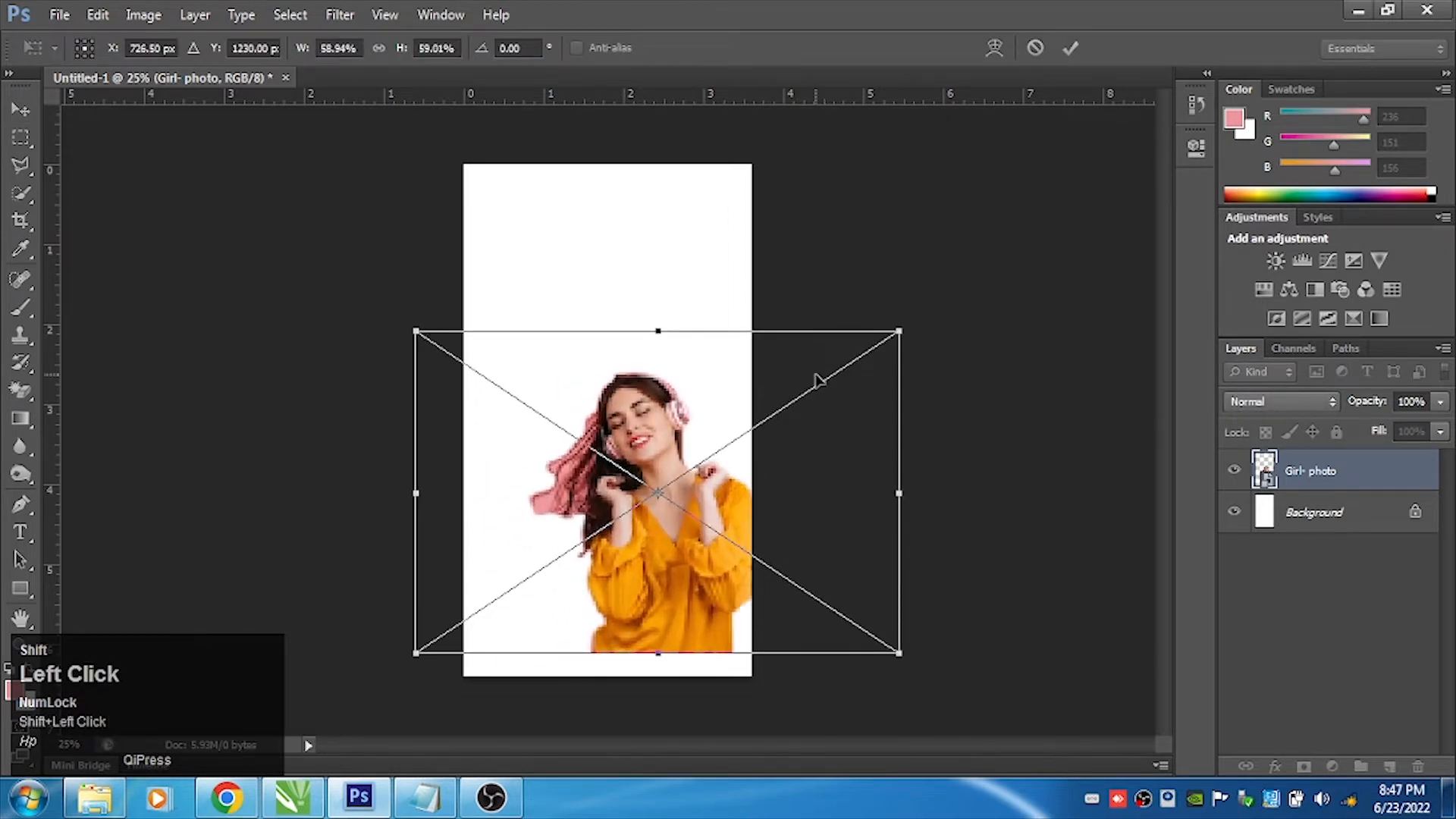
key("Return")
left_click_drag(659, 534, 642, 462)
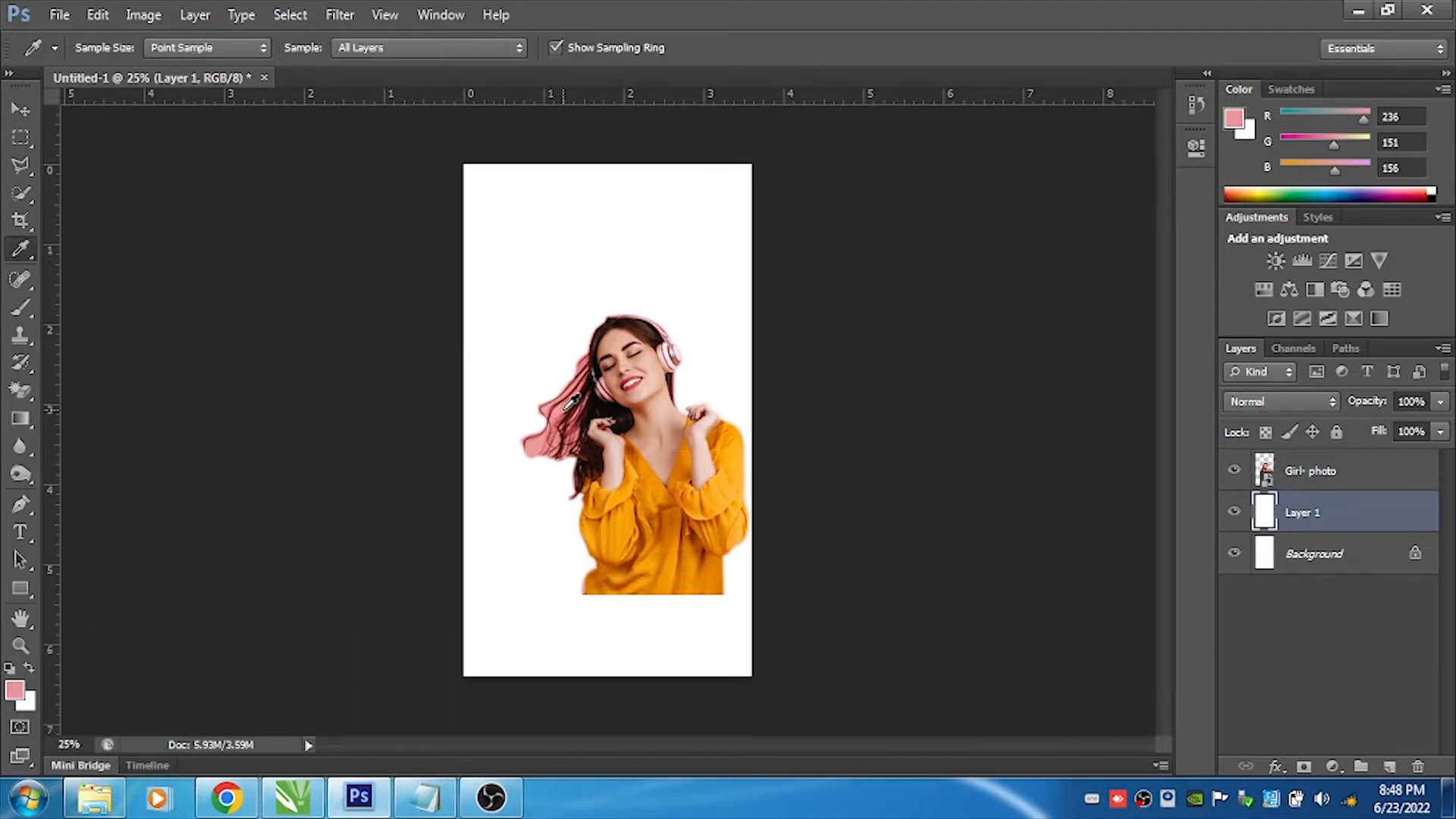
Sample the pink from the girl's hair area, undo the extra layer, fill the Background layer with that pink and deselect
left_click(564, 406)
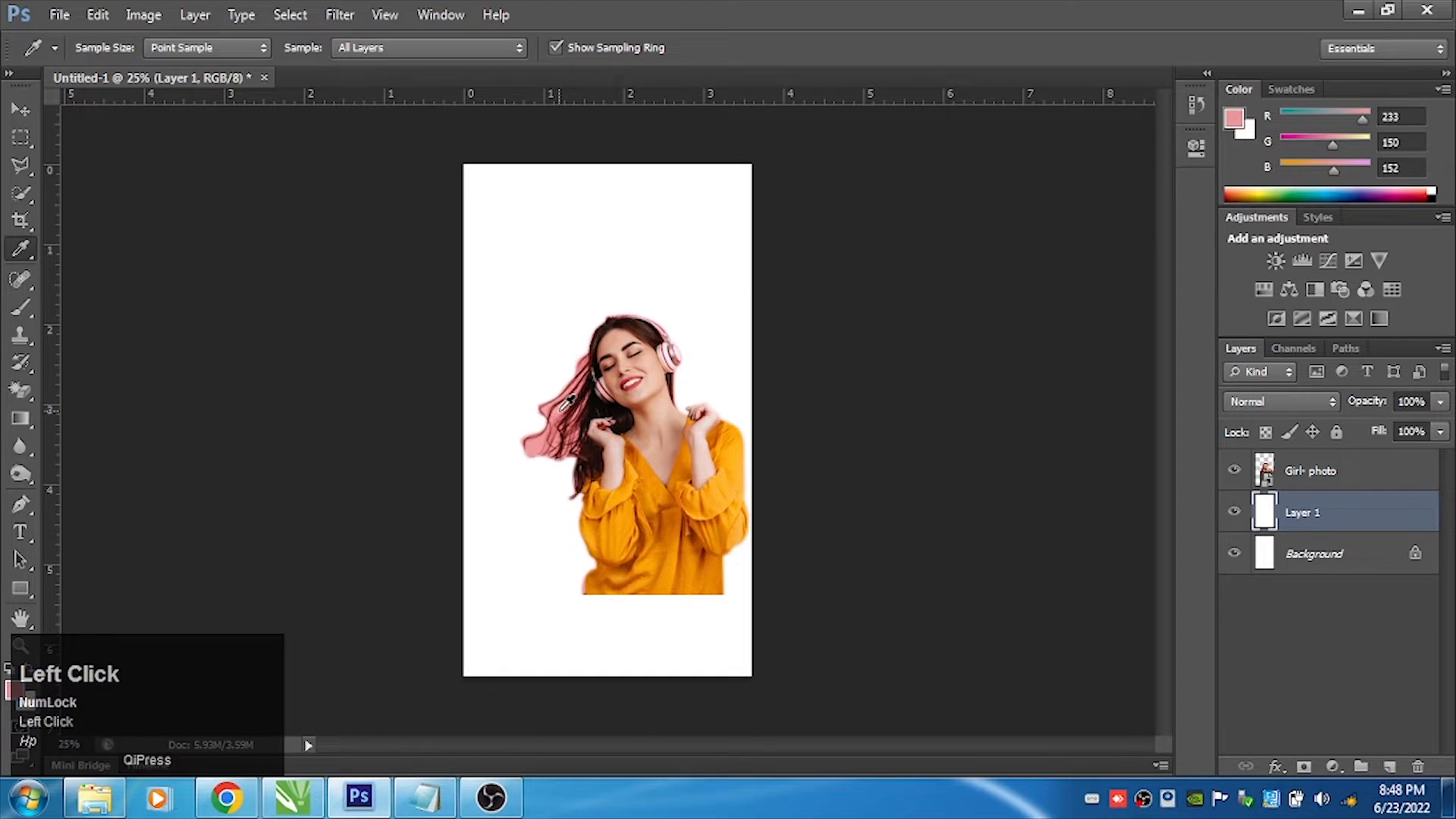
key("ctrl+z")
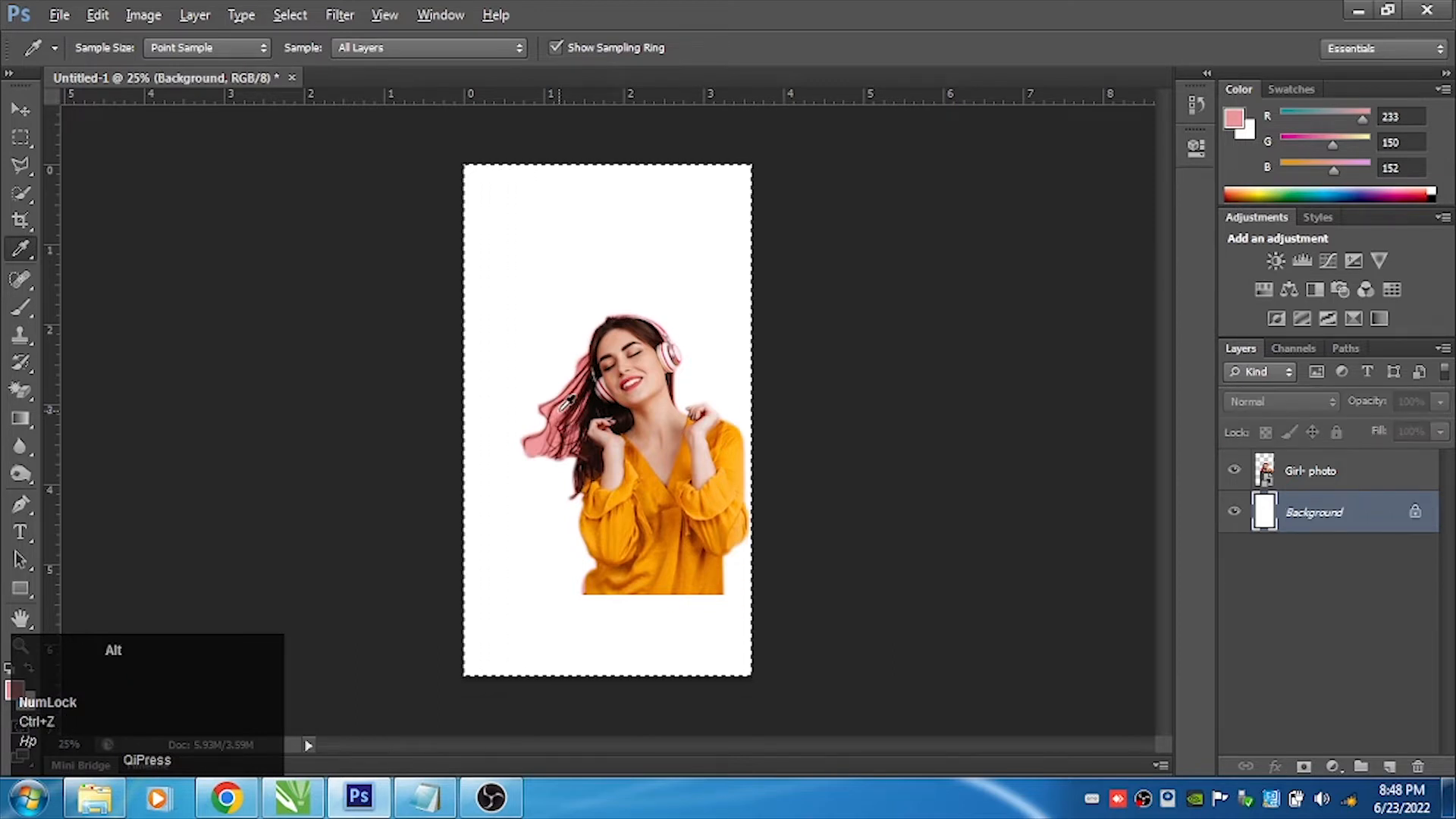
key("alt+BackSpace")
key("ctrl")
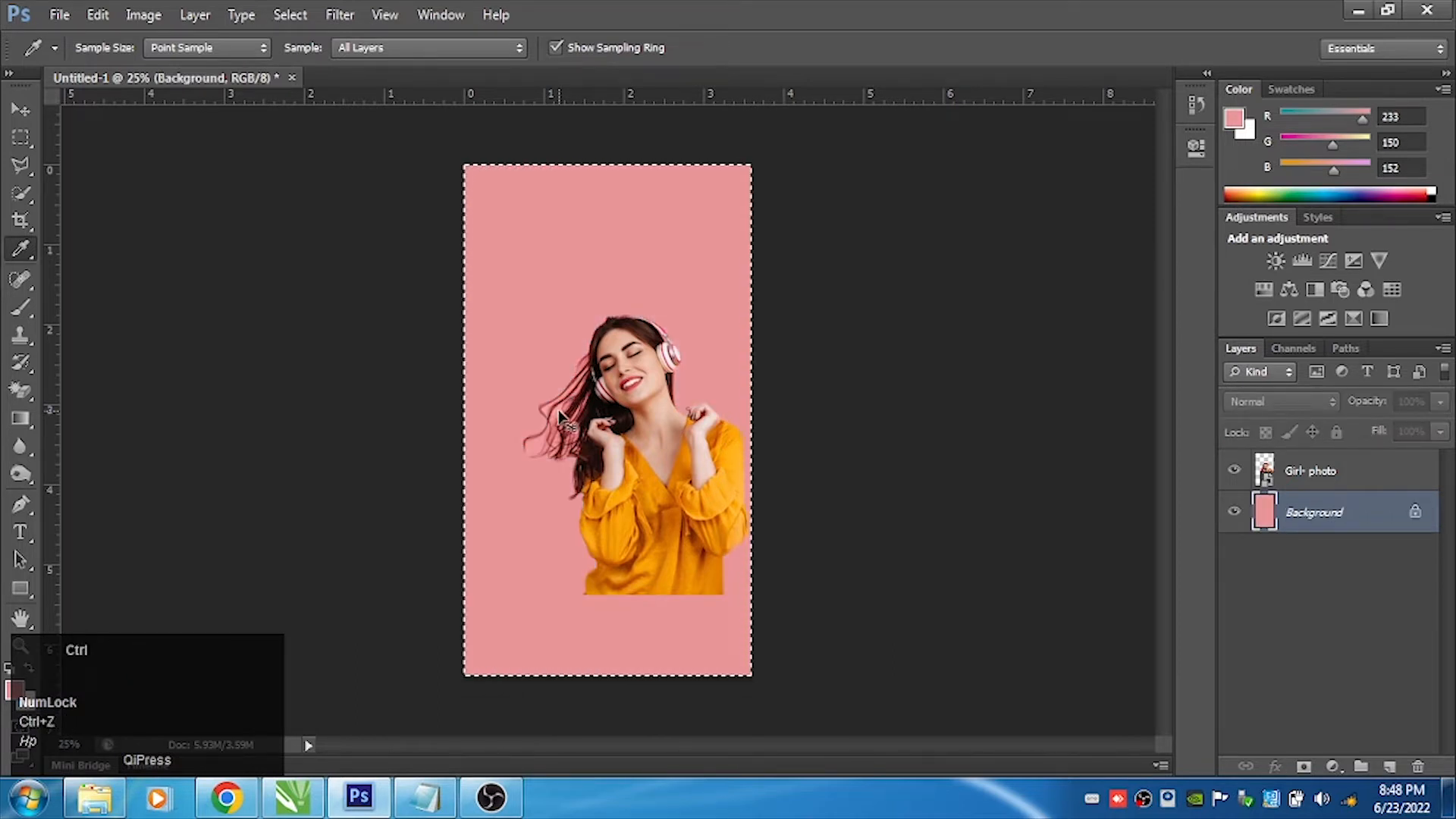
key("ctrl+d")
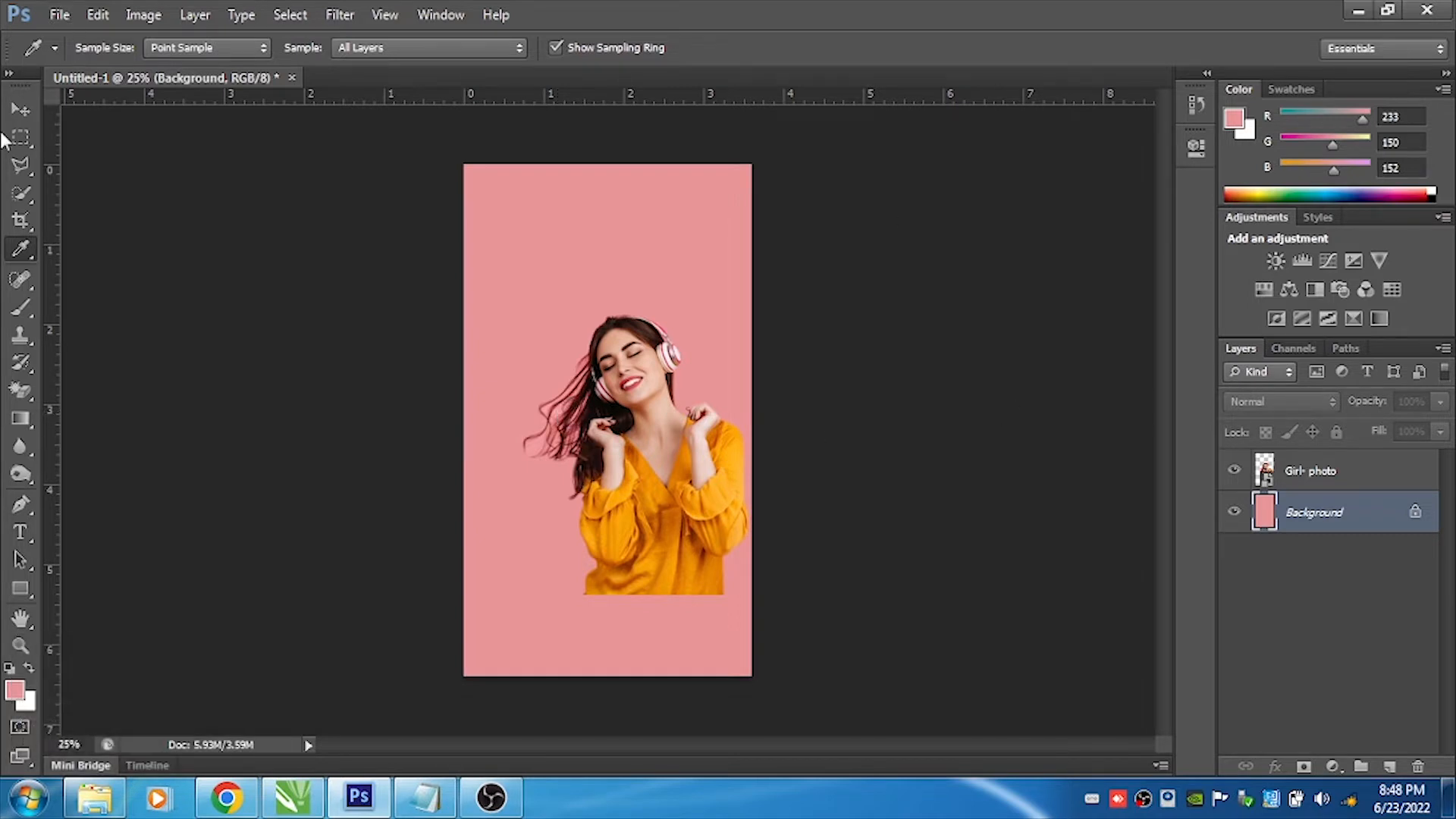
Select the Girl- photo layer on the canvas and move the photo slightly down with the Move tool
left_click(21, 109)
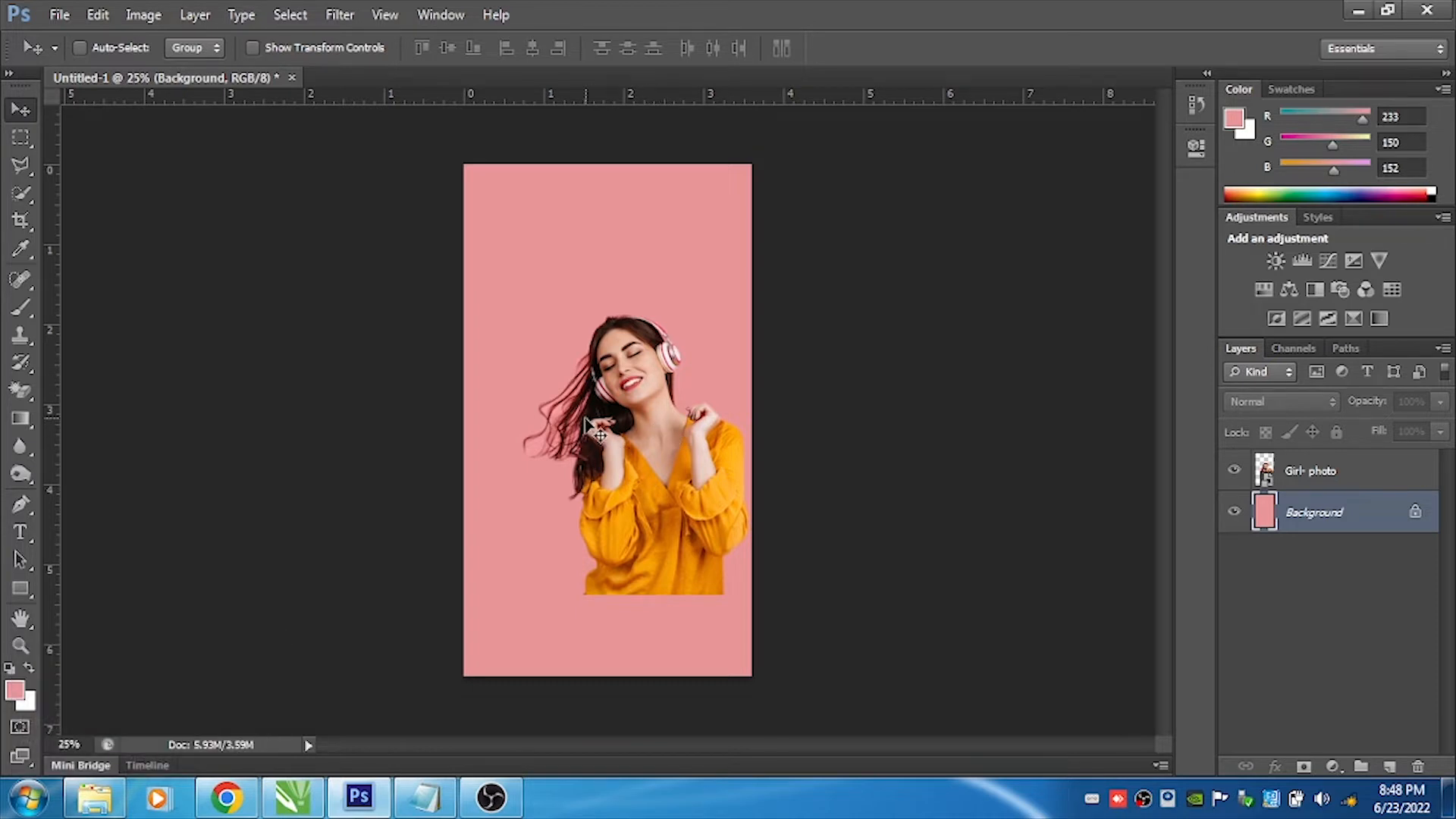
left_click(318, 399)
right_click(646, 379)
left_click(667, 387)
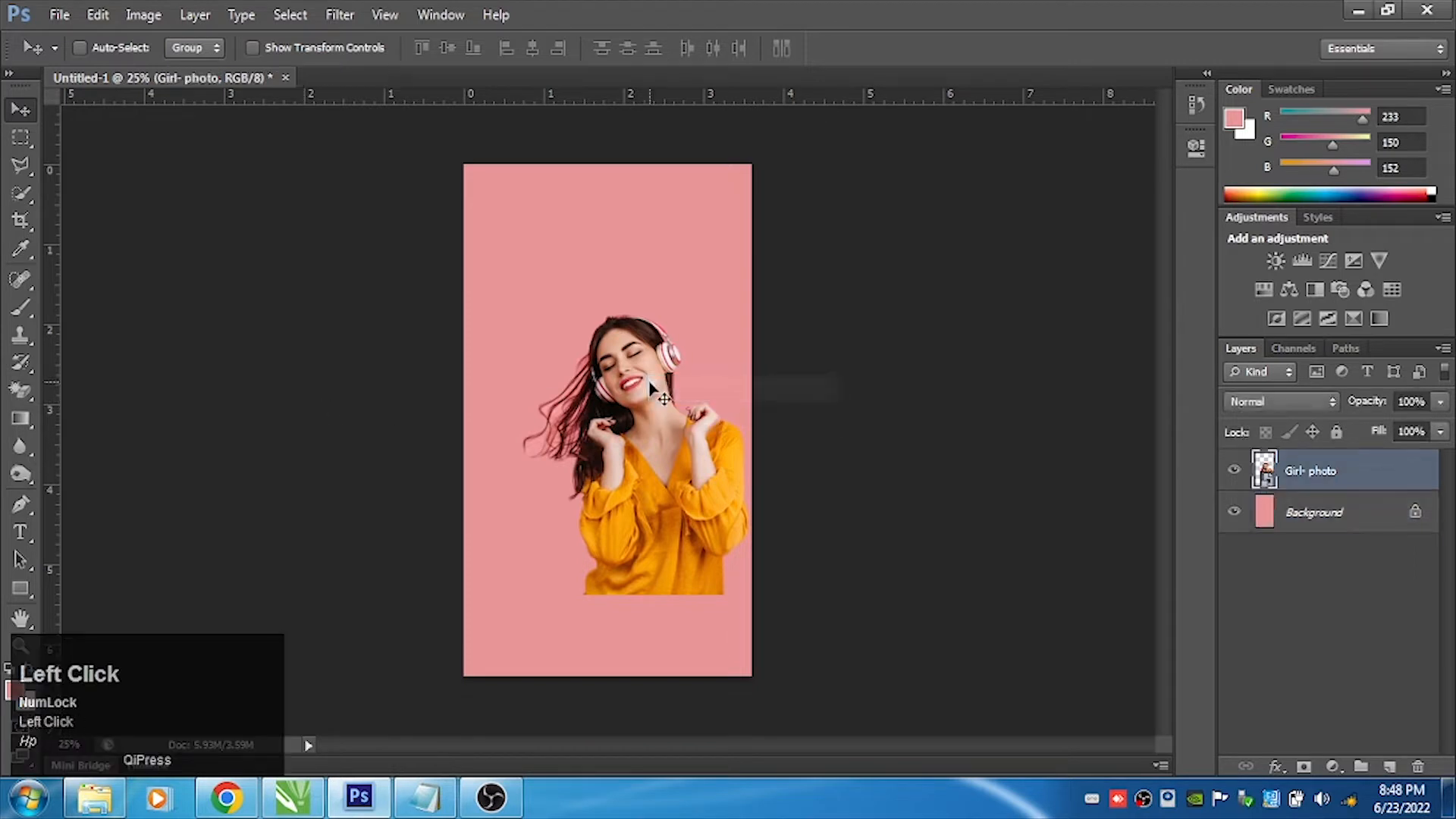
left_click_drag(650, 387, 651, 395)
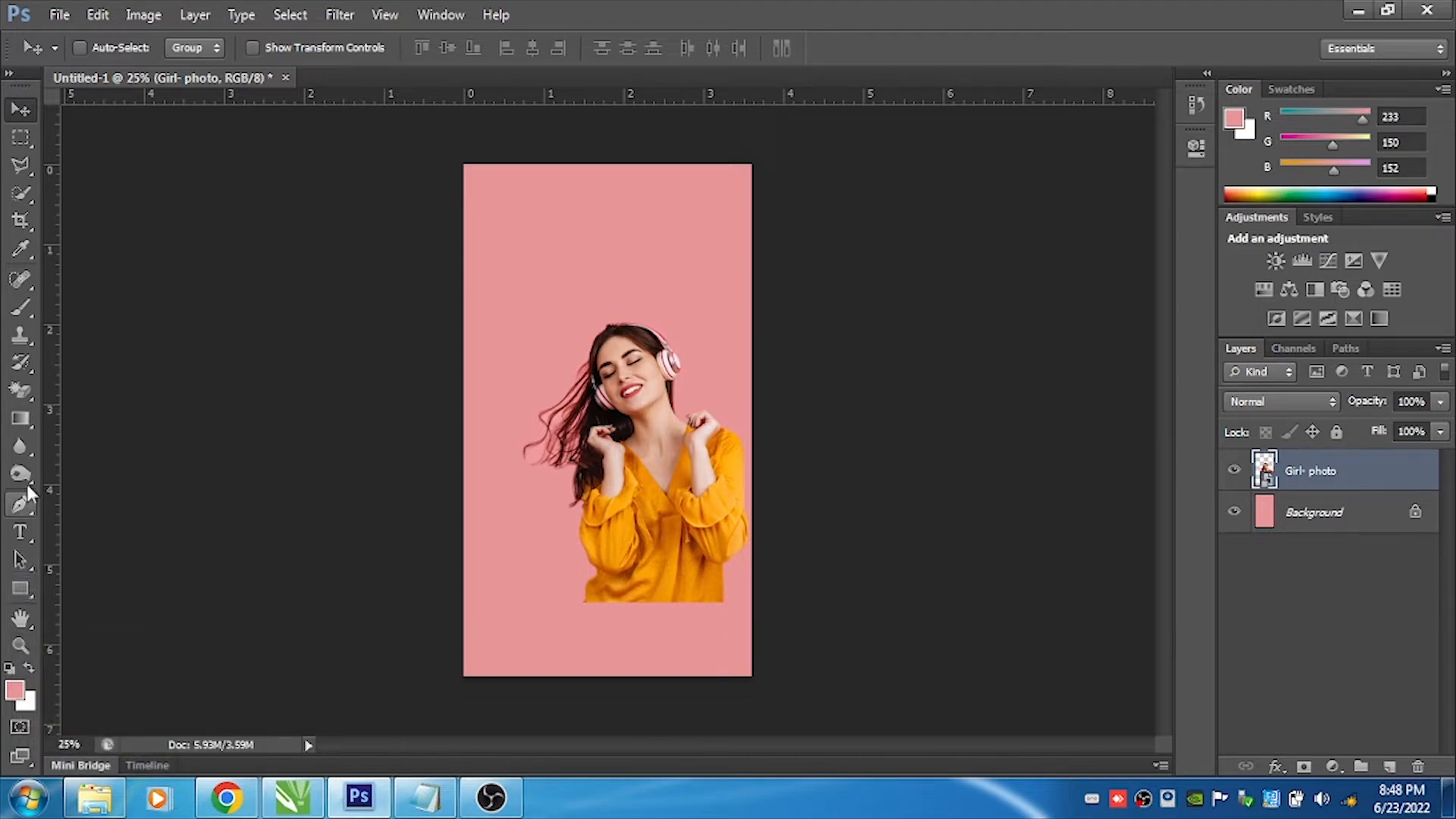
Draw a rectangle shape about 1076 × 268 px across the bottom of the canvas with the Rectangle Tool
left_click(30, 593)
left_click(21, 587)
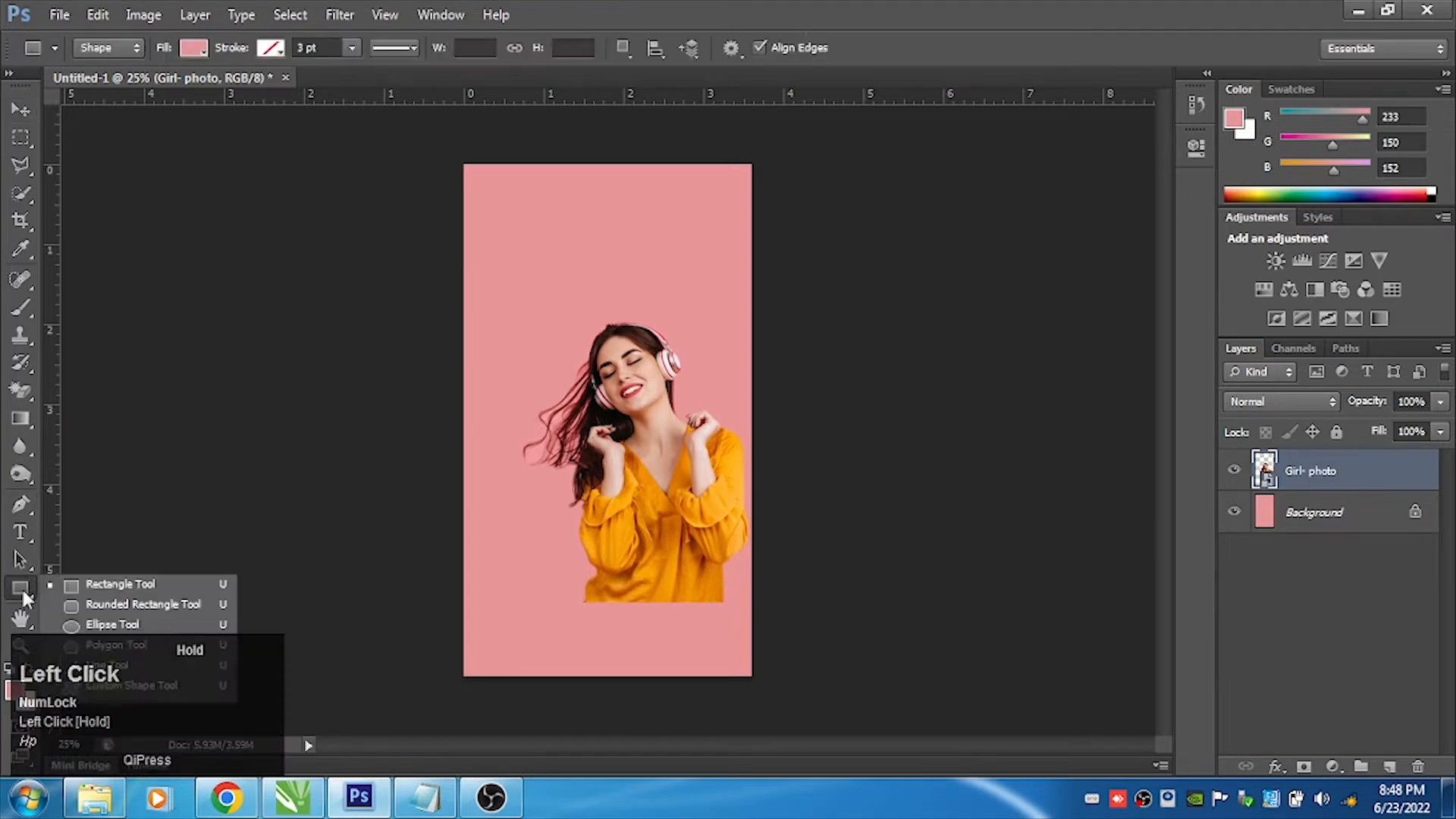
left_click(106, 587)
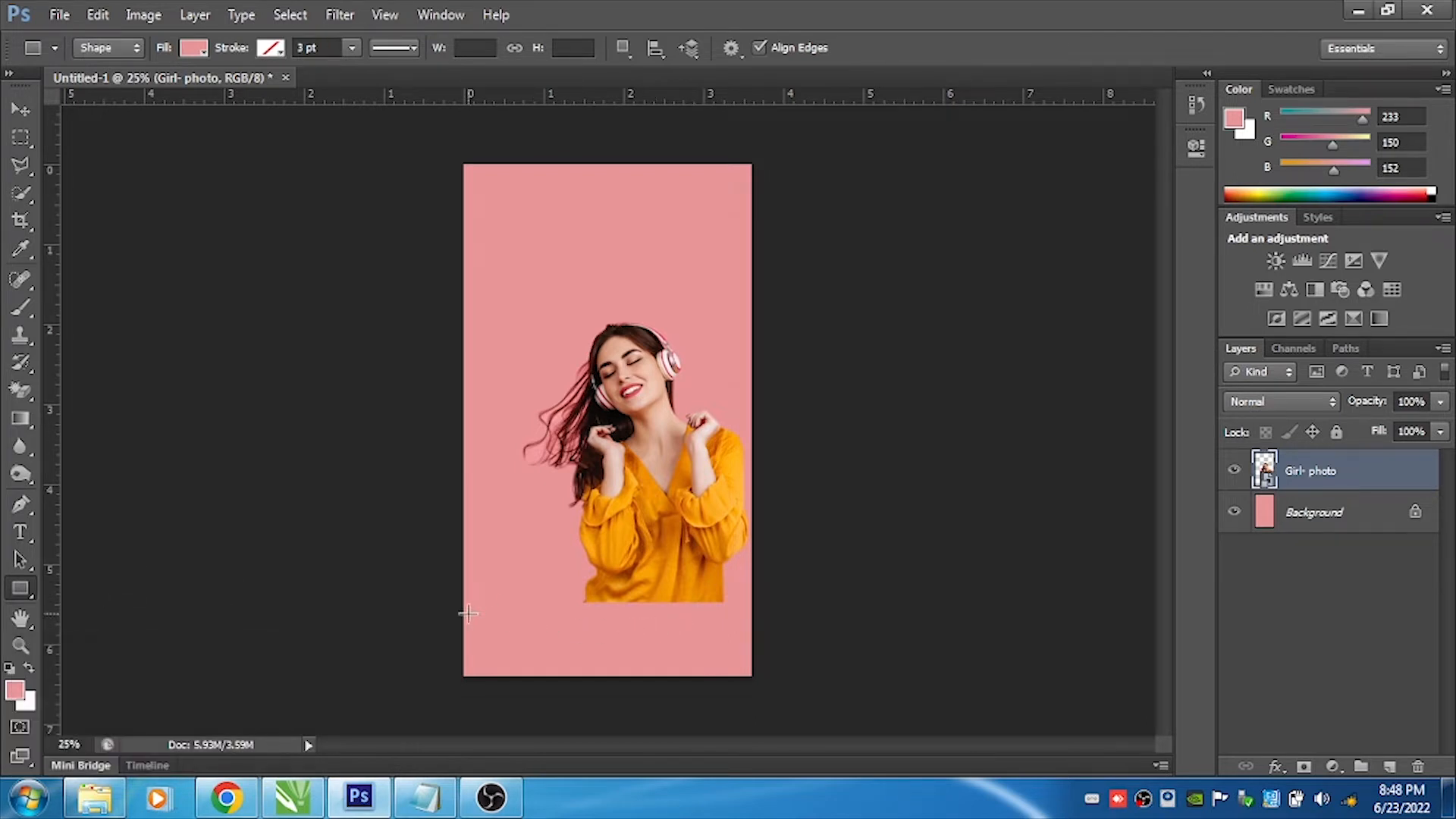
left_click_drag(460, 609, 748, 680)
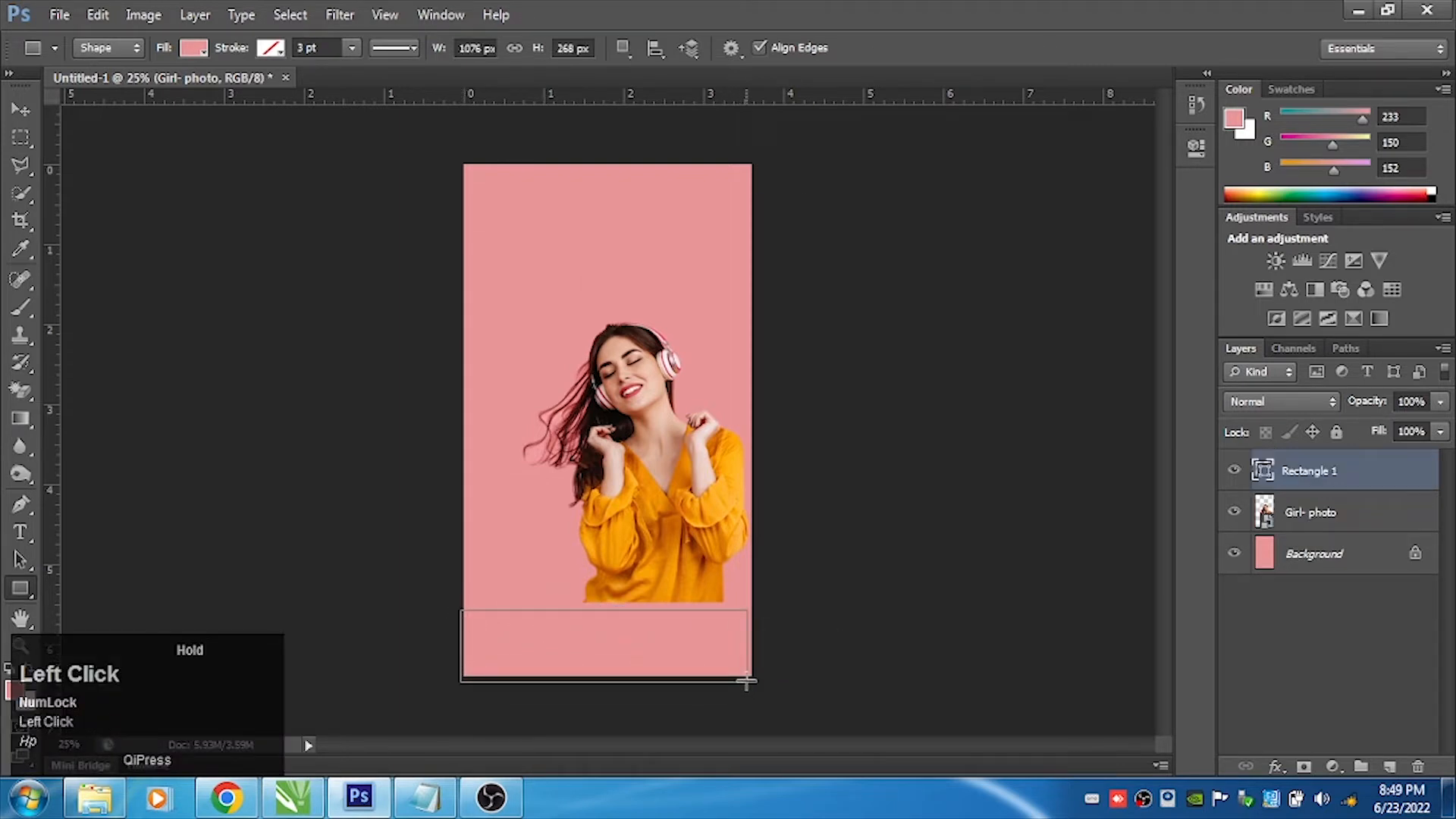
Add a second rectangle of the same size and move it onto the bottom strip of the canvas
left_click(752, 651)
left_click(791, 327)
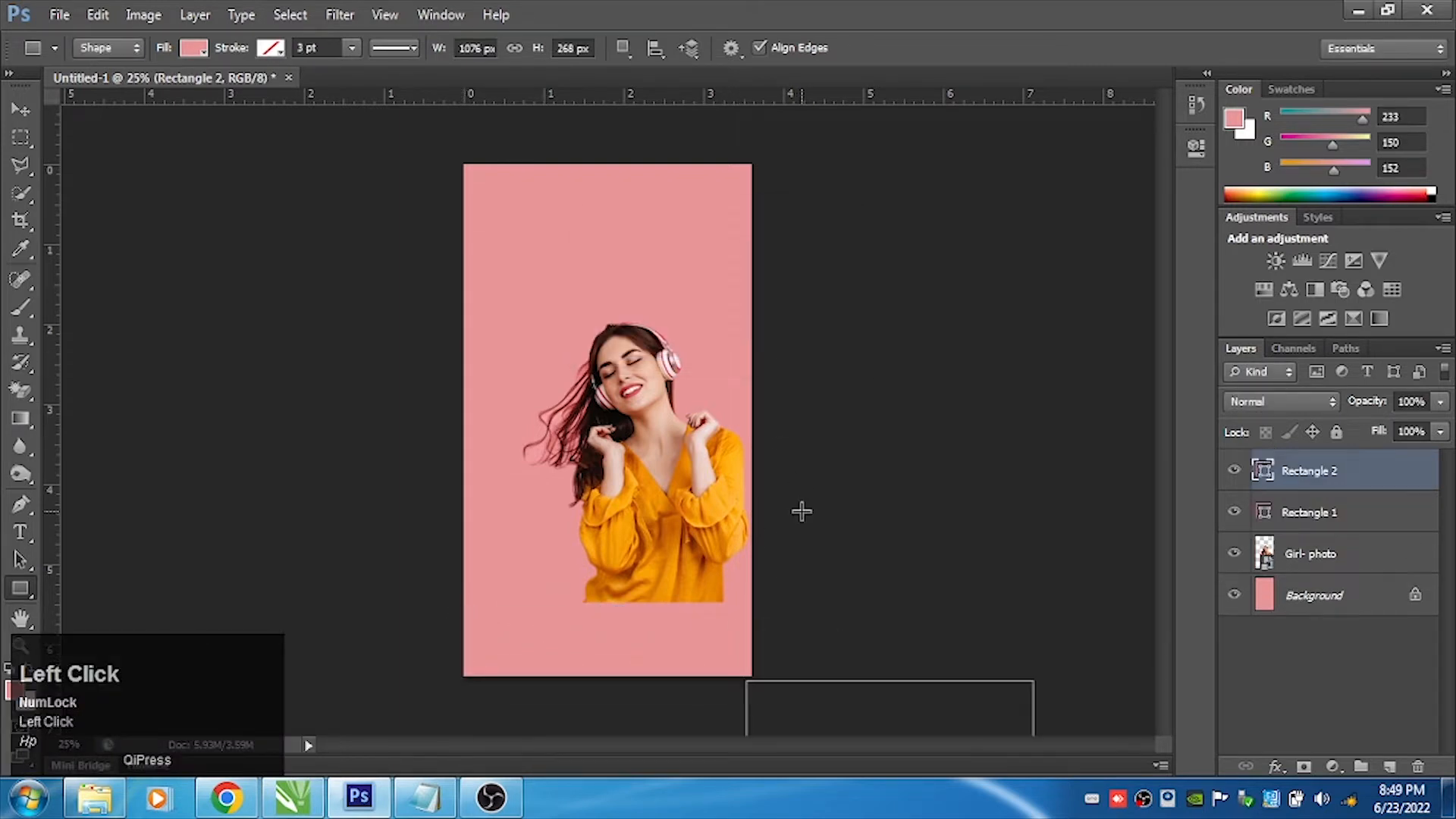
left_click(21, 114)
left_click_drag(812, 708, 533, 611)
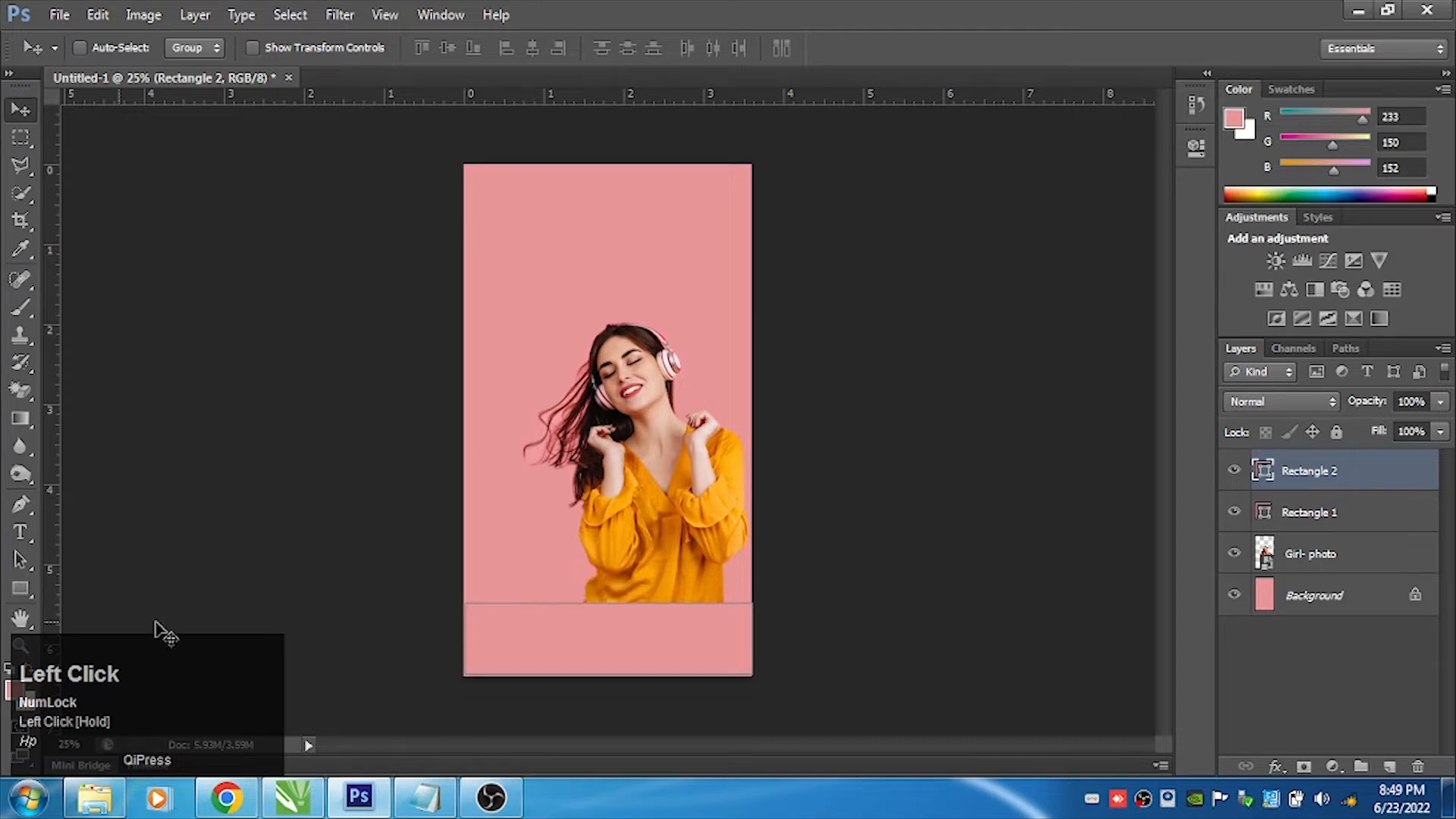
Set the foreground colour to red (227, 9, 14) and fill the upper rectangle layer with it
left_click(8, 694)
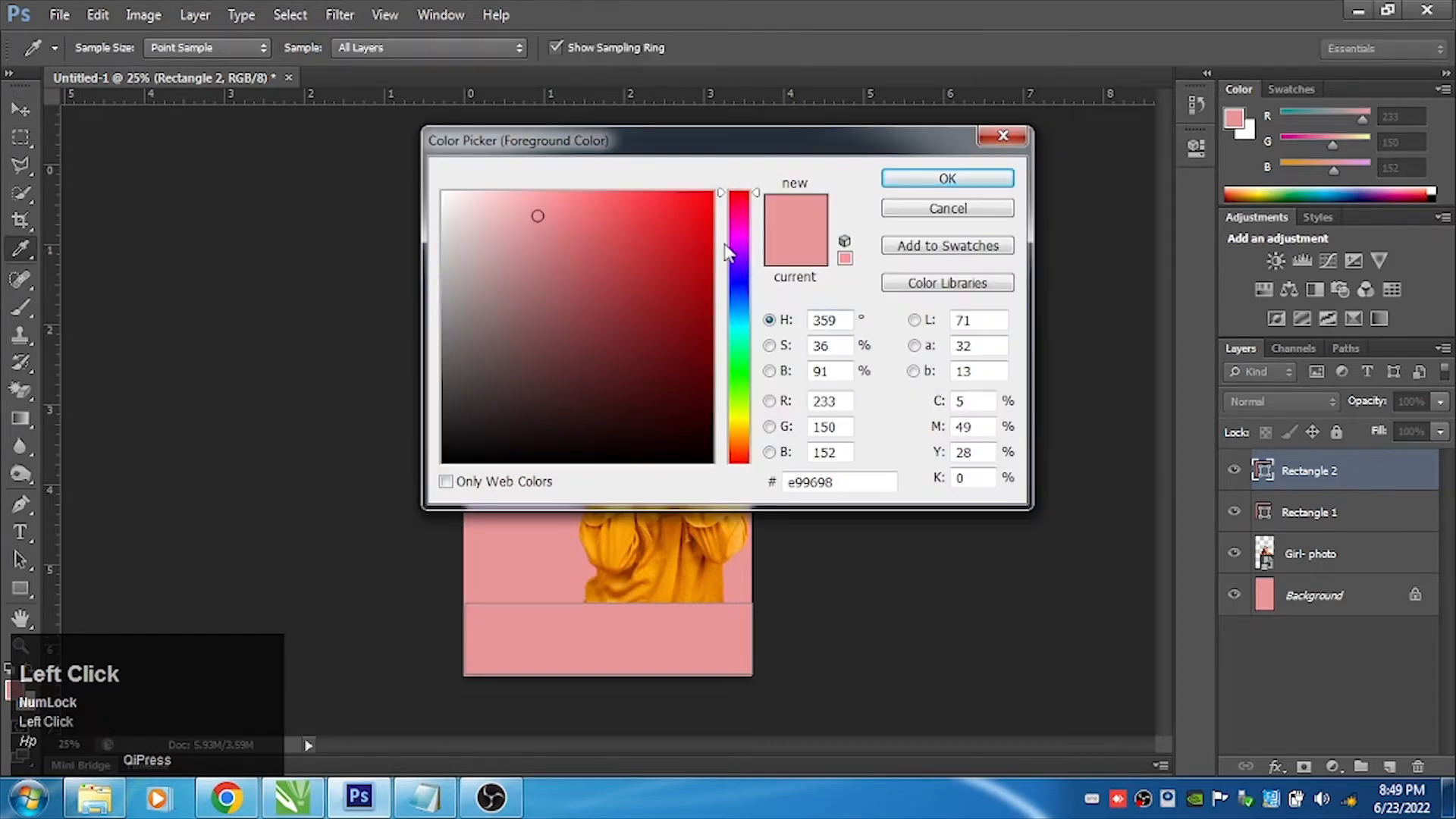
left_click(703, 221)
left_click(947, 179)
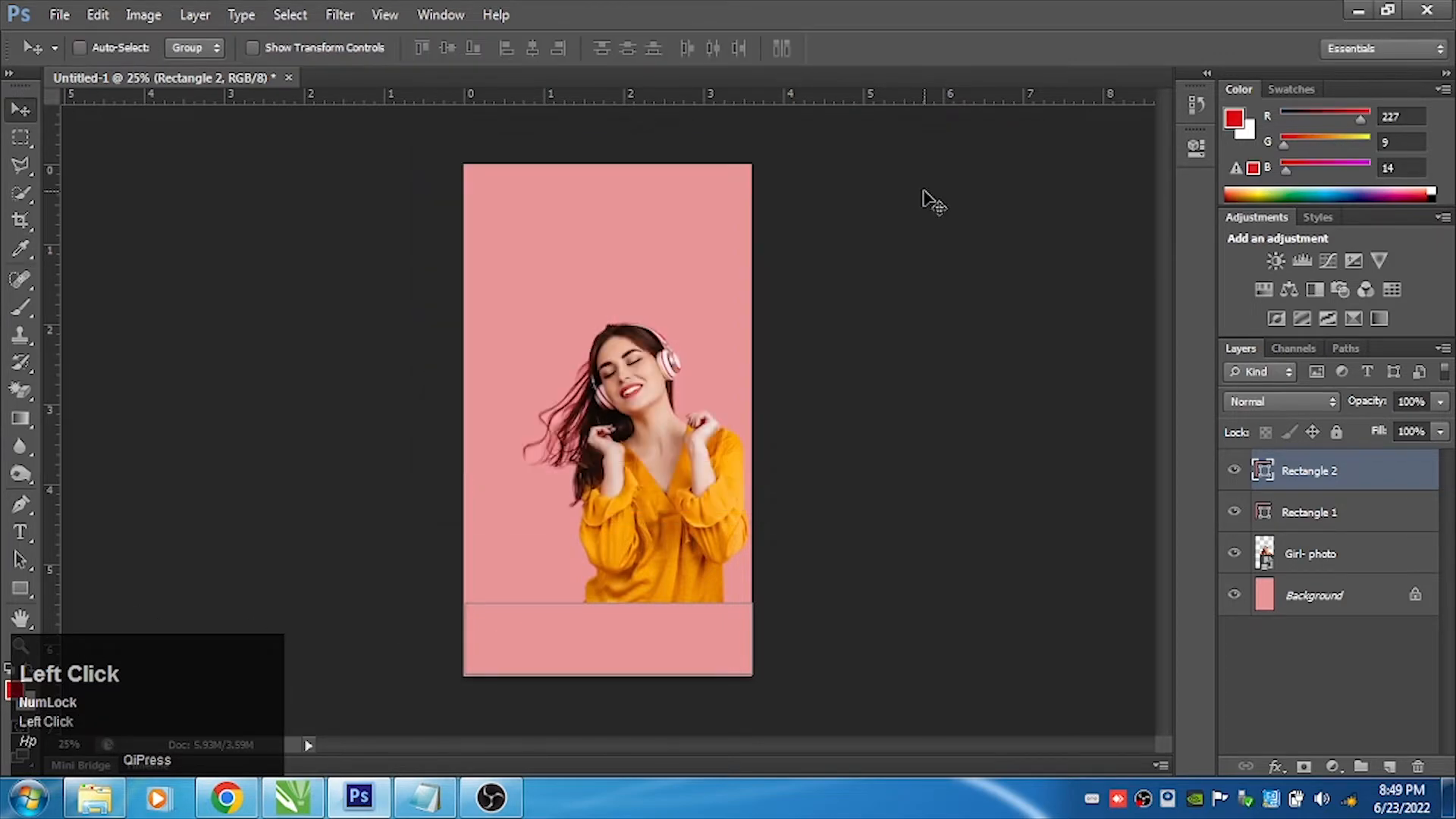
key("alt+BackSpace")
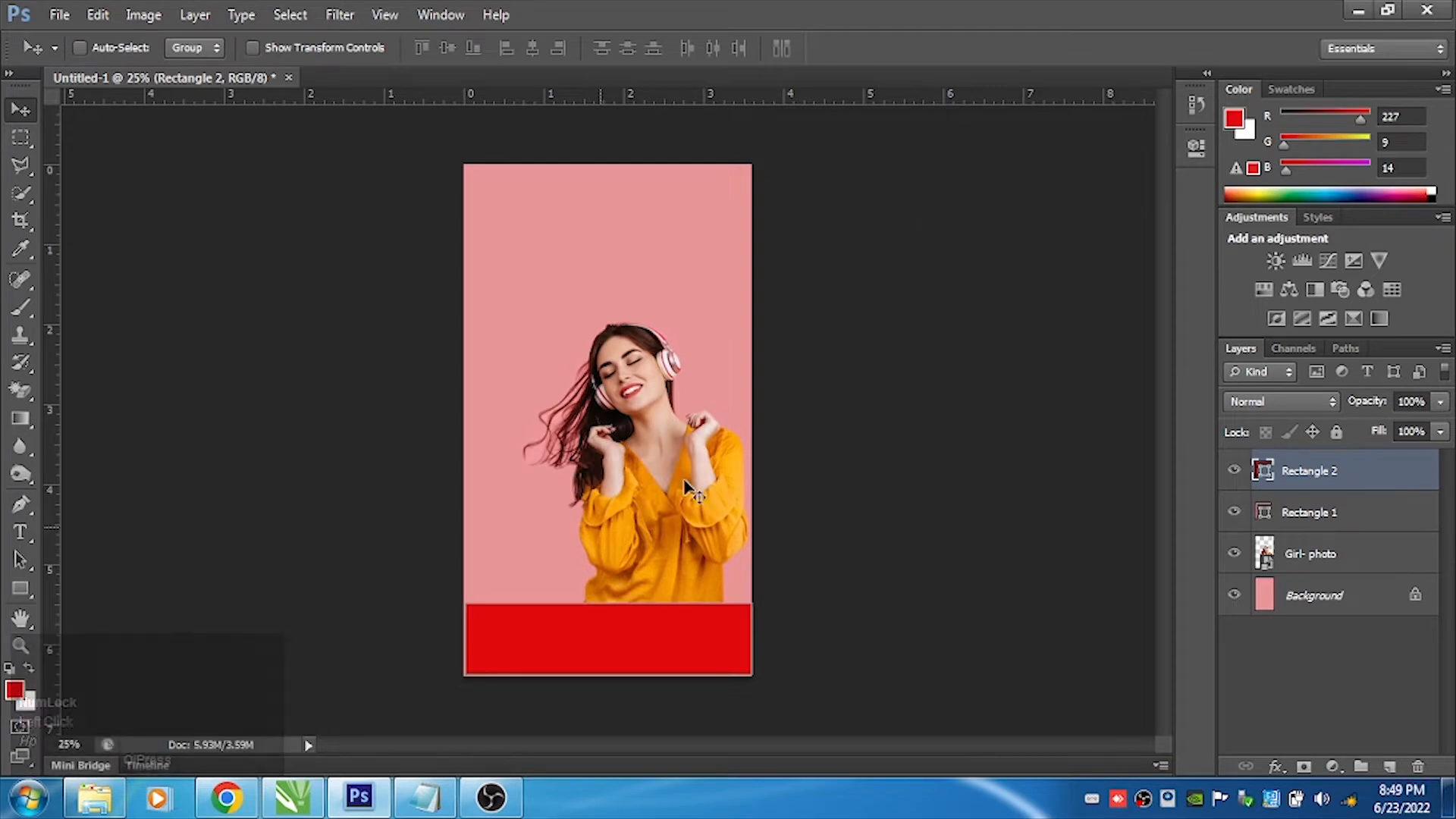
Nudge the red rectangle toward the canvas's left edge and scale it proportionally to about 101%
left_click_drag(481, 640, 472, 633)
key("ctrl+t")
left_click(772, 690, "ctrl")
left_click(771, 690, "ctrl")
left_click_drag(743, 658, 745, 657)
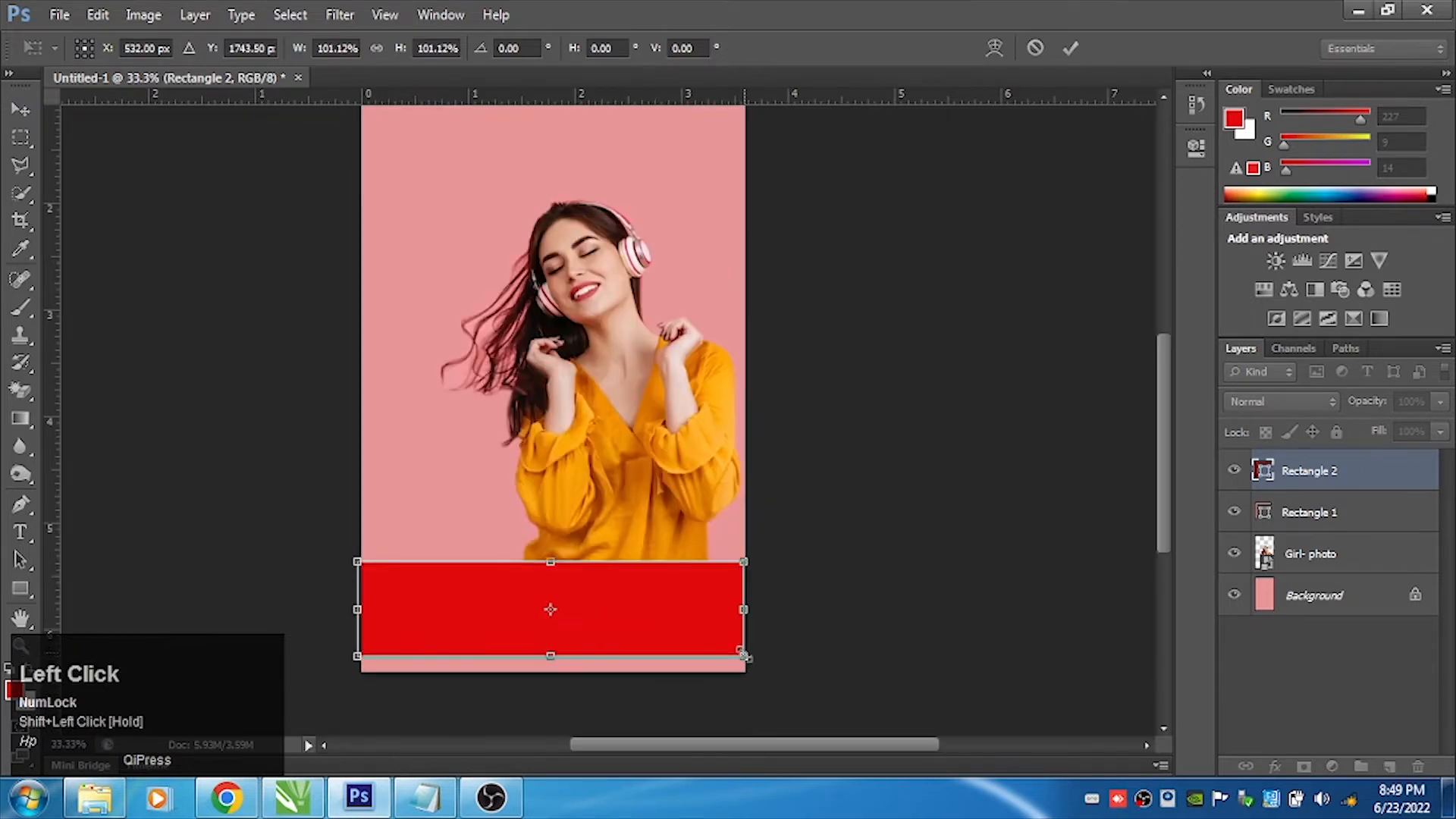
key("Return")
Move the red rectangle down to the canvas's bottom edge and resize it to about 1082 × 269 px to span the width
left_click(588, 649)
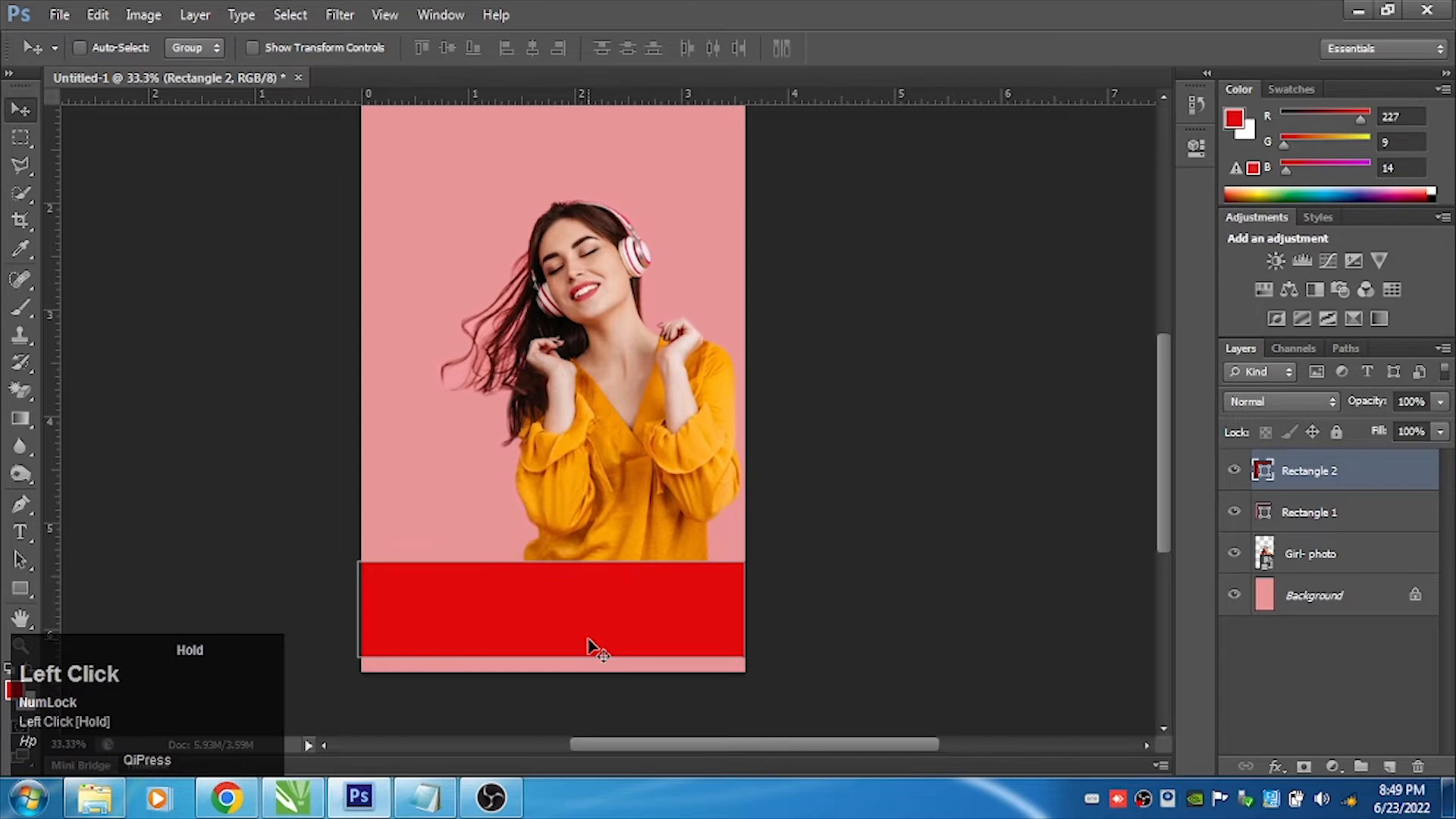
right_click(563, 613)
left_click(580, 627)
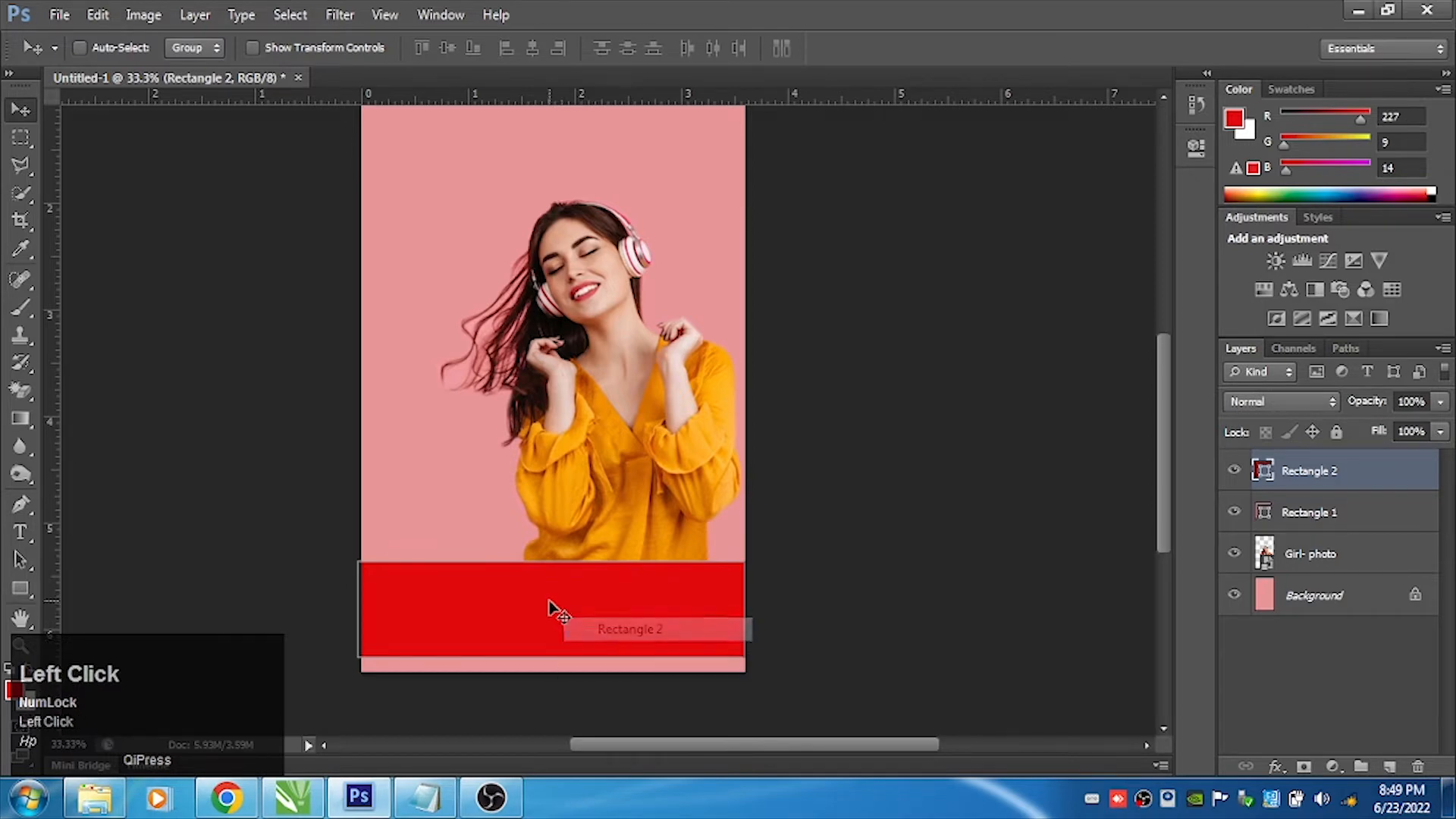
left_click_drag(554, 602, 557, 614)
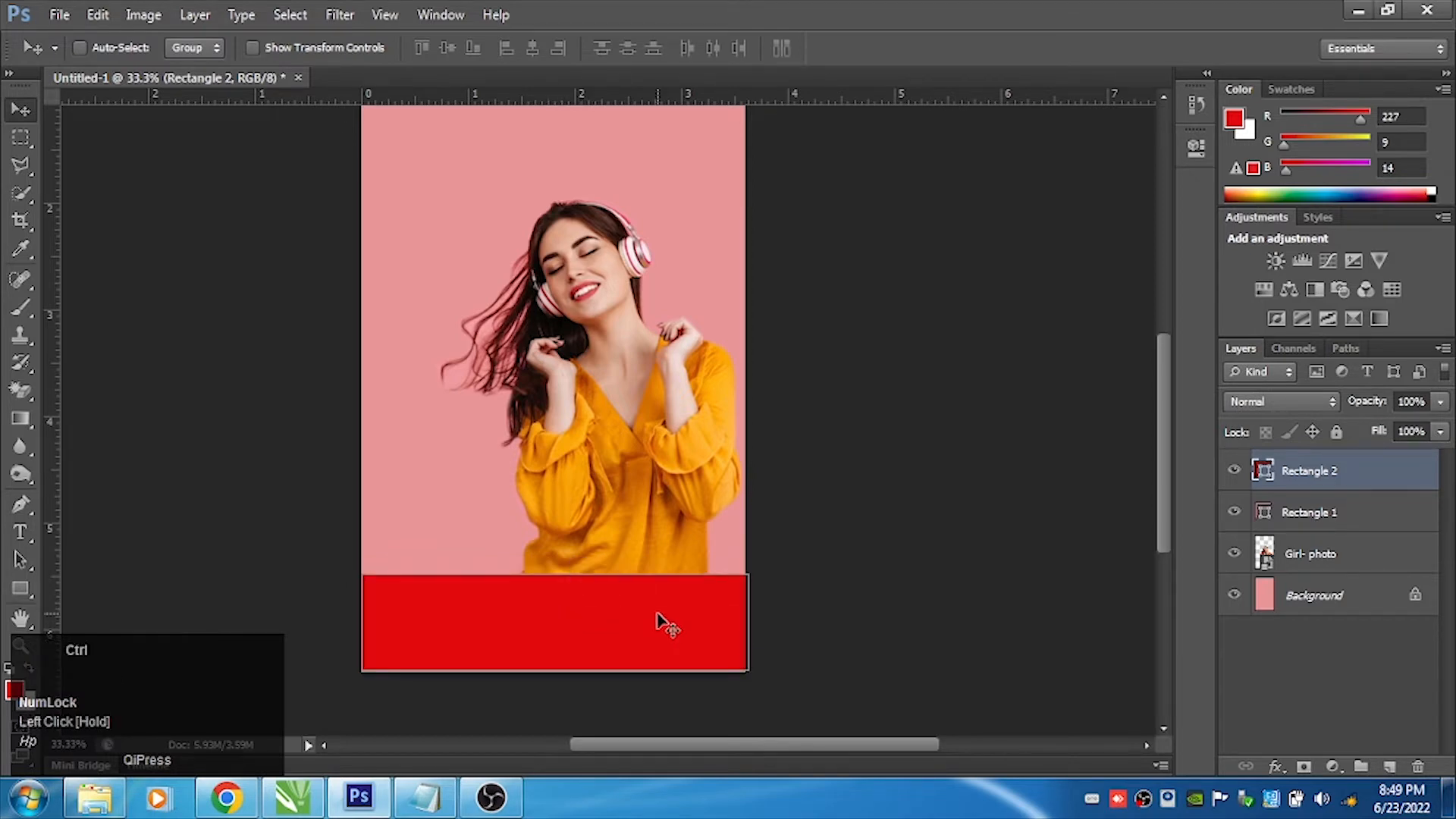
key("ctrl+t")
left_click_drag(751, 580, 748, 569)
key("Return")
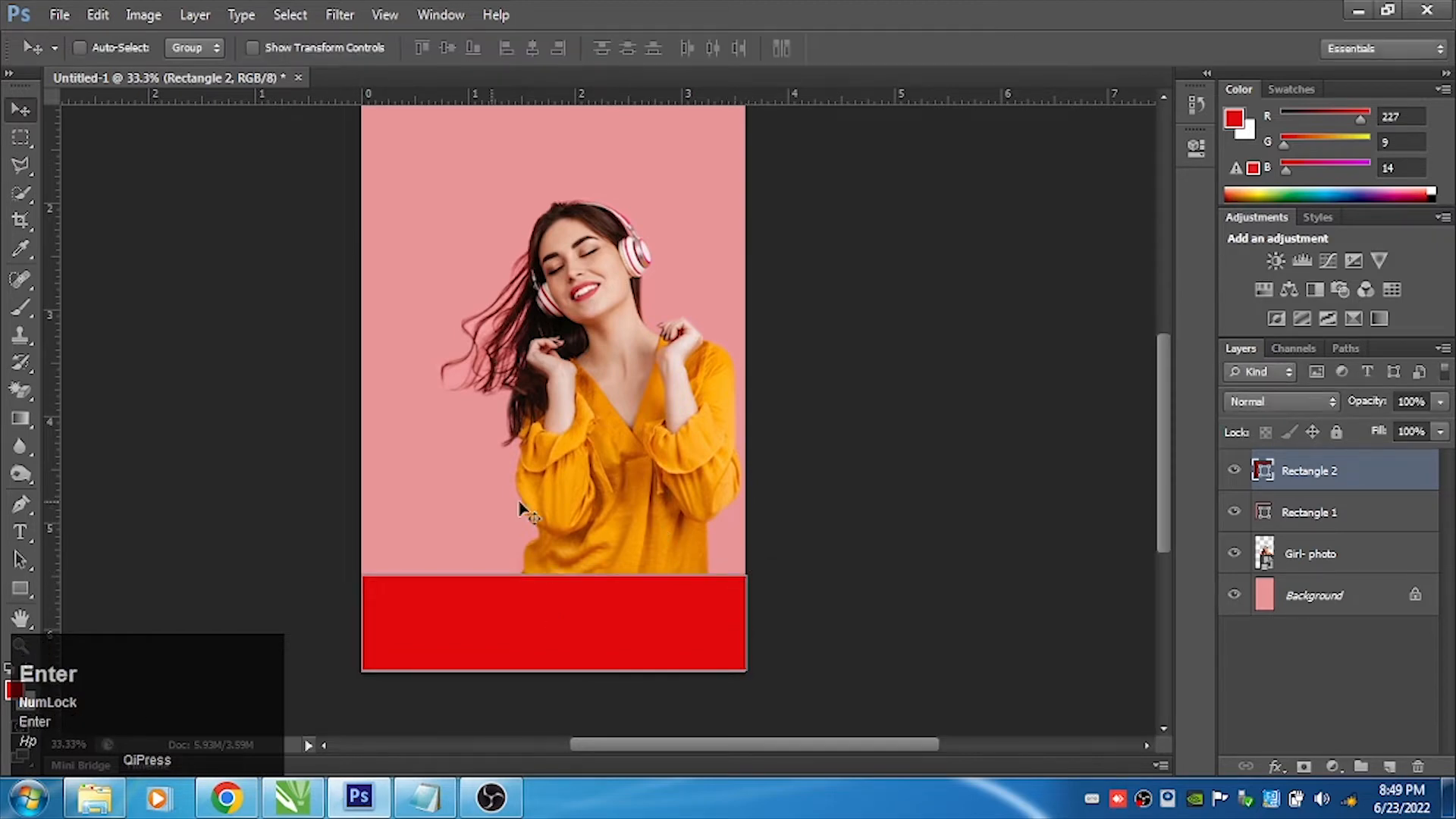
Add an anchor point on the red rectangle's top edge, left of its midpoint, with the Add Anchor Point Tool
left_click(342, 597)
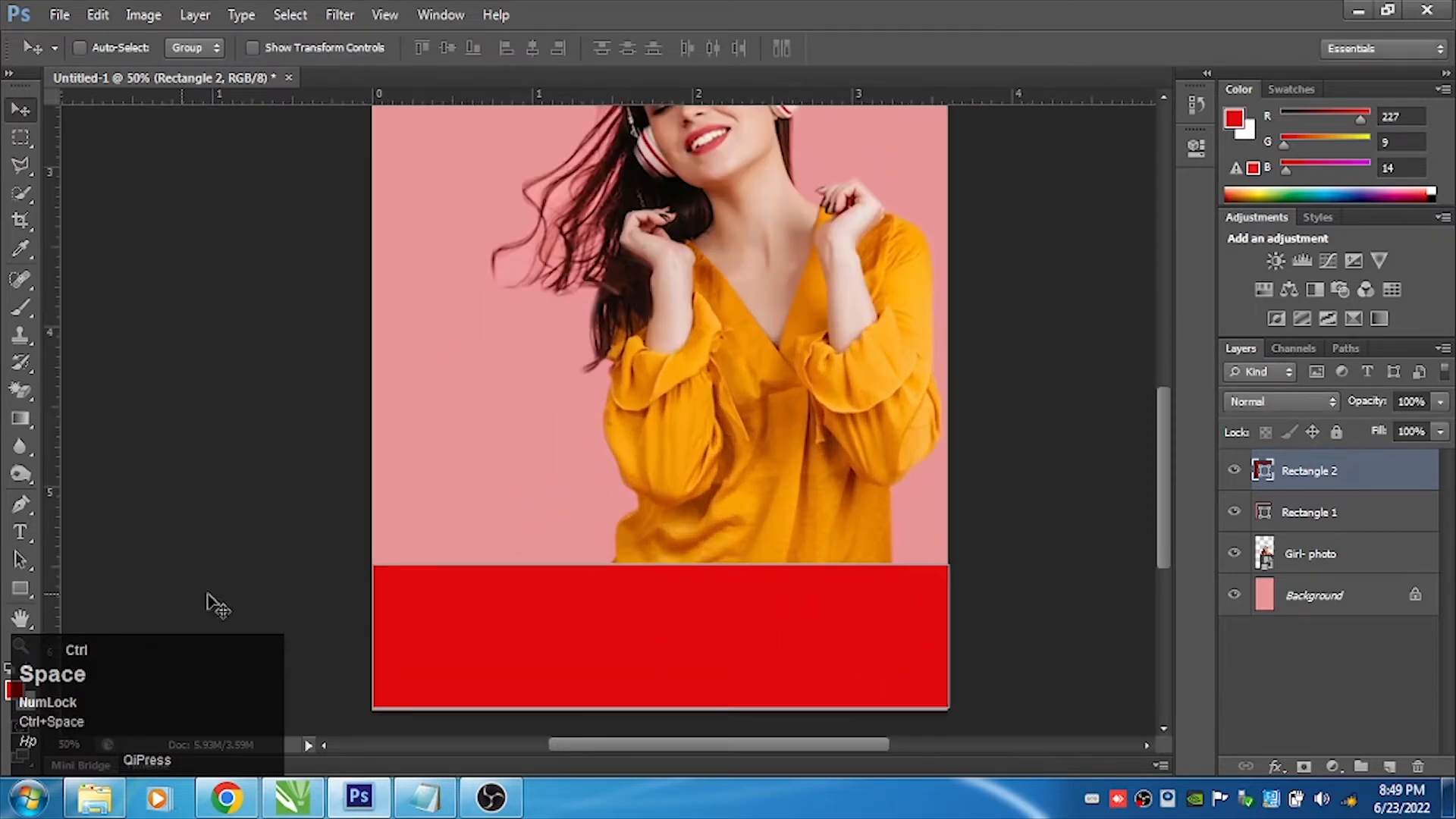
left_click(26, 560)
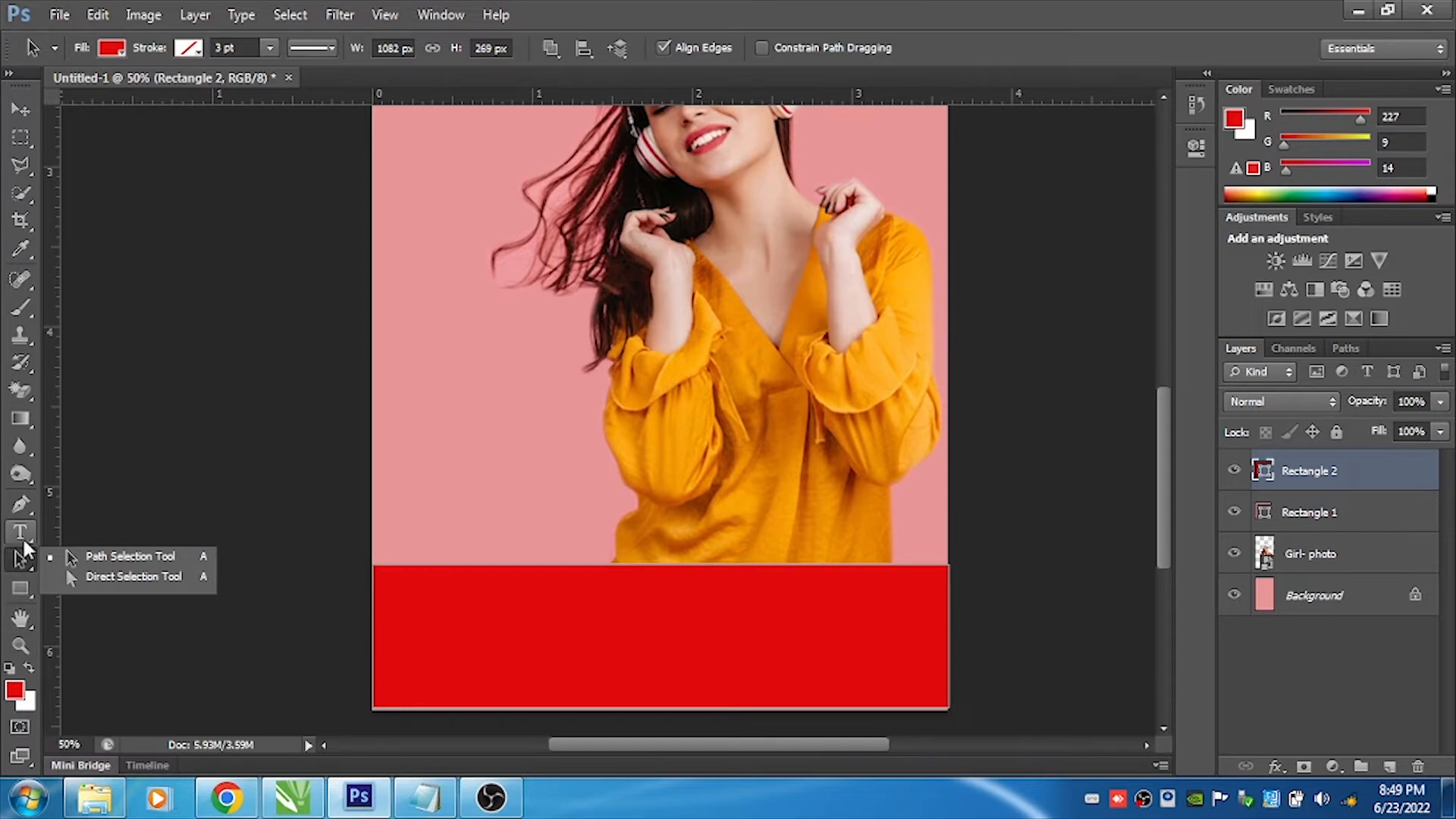
left_click(25, 509)
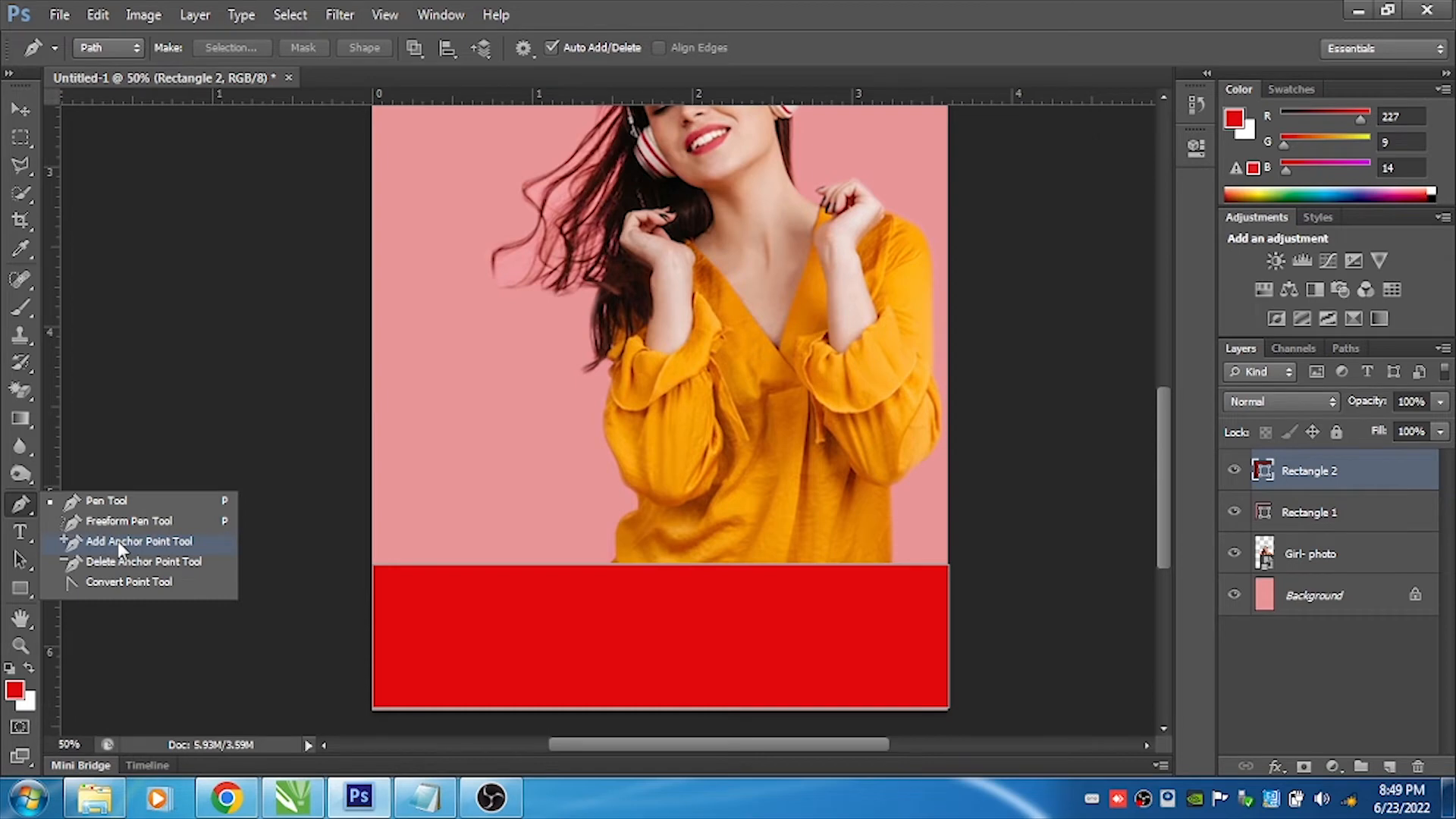
left_click(117, 539)
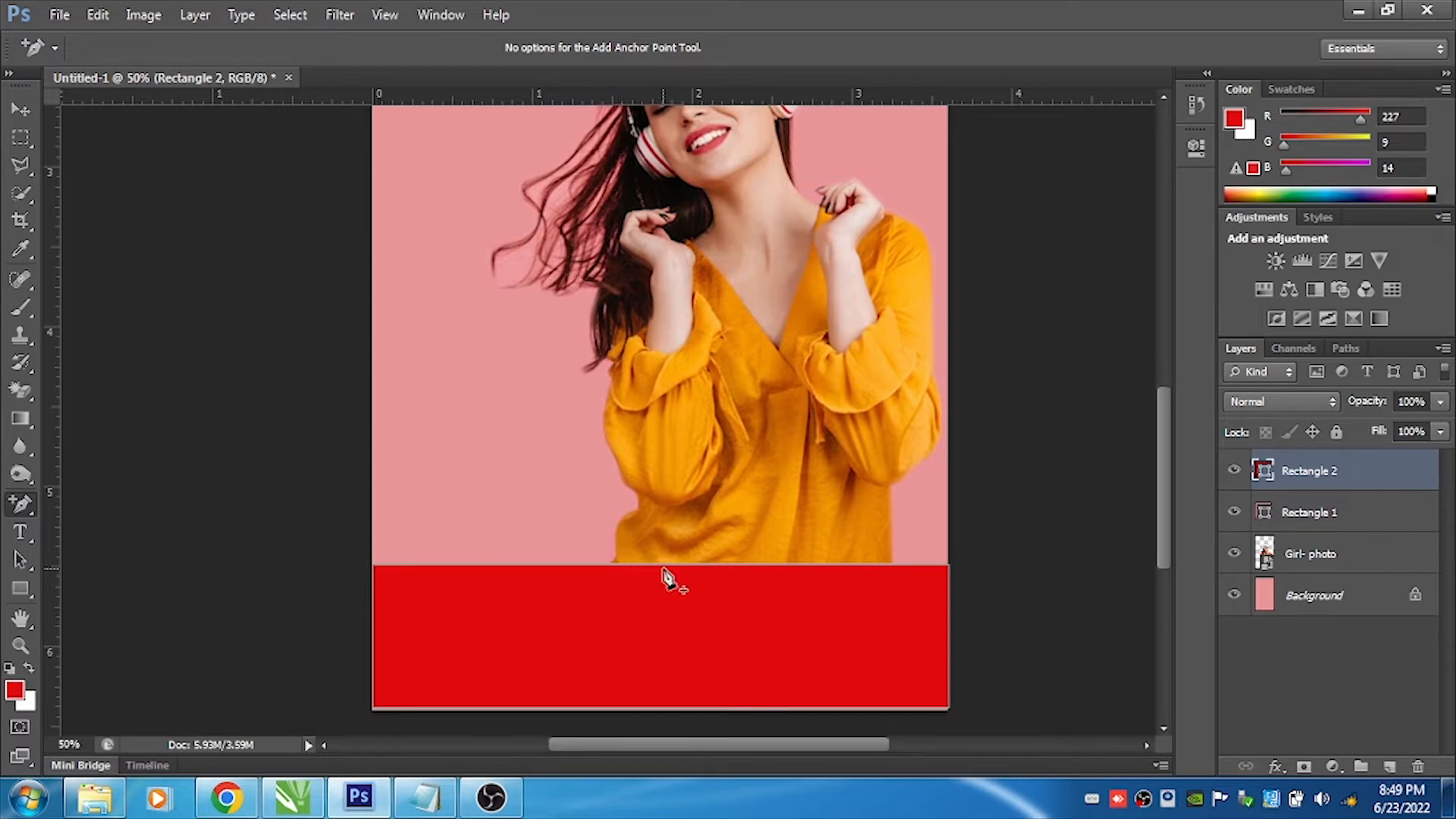
left_click(26, 507)
left_click(592, 565)
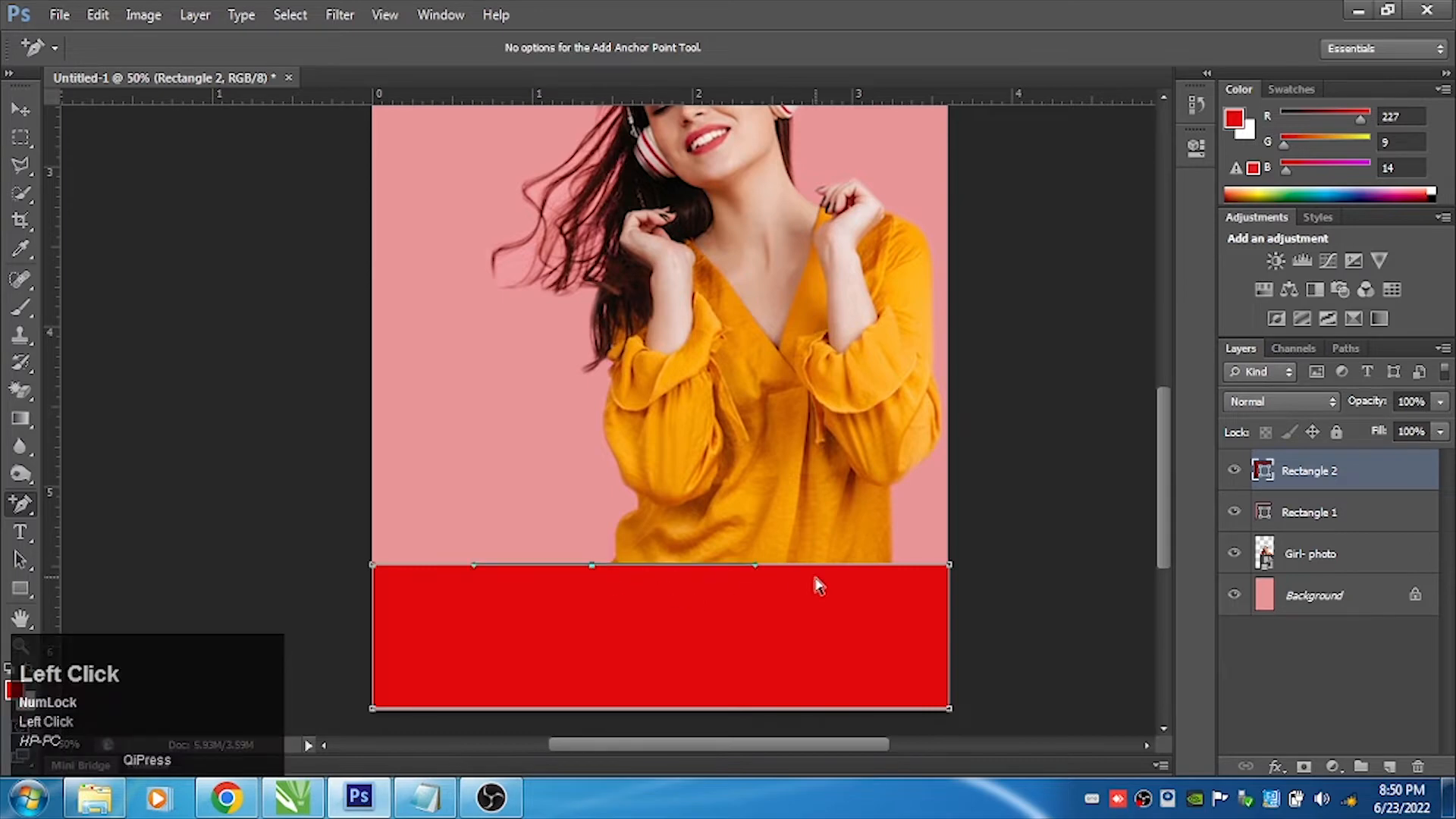
Bend the red rectangle's top edge into a wave, high at its left and low at its right, and align the shape with the canvas's bottom edge
left_click_drag(757, 565, 826, 640)
left_click_drag(481, 529, 445, 533)
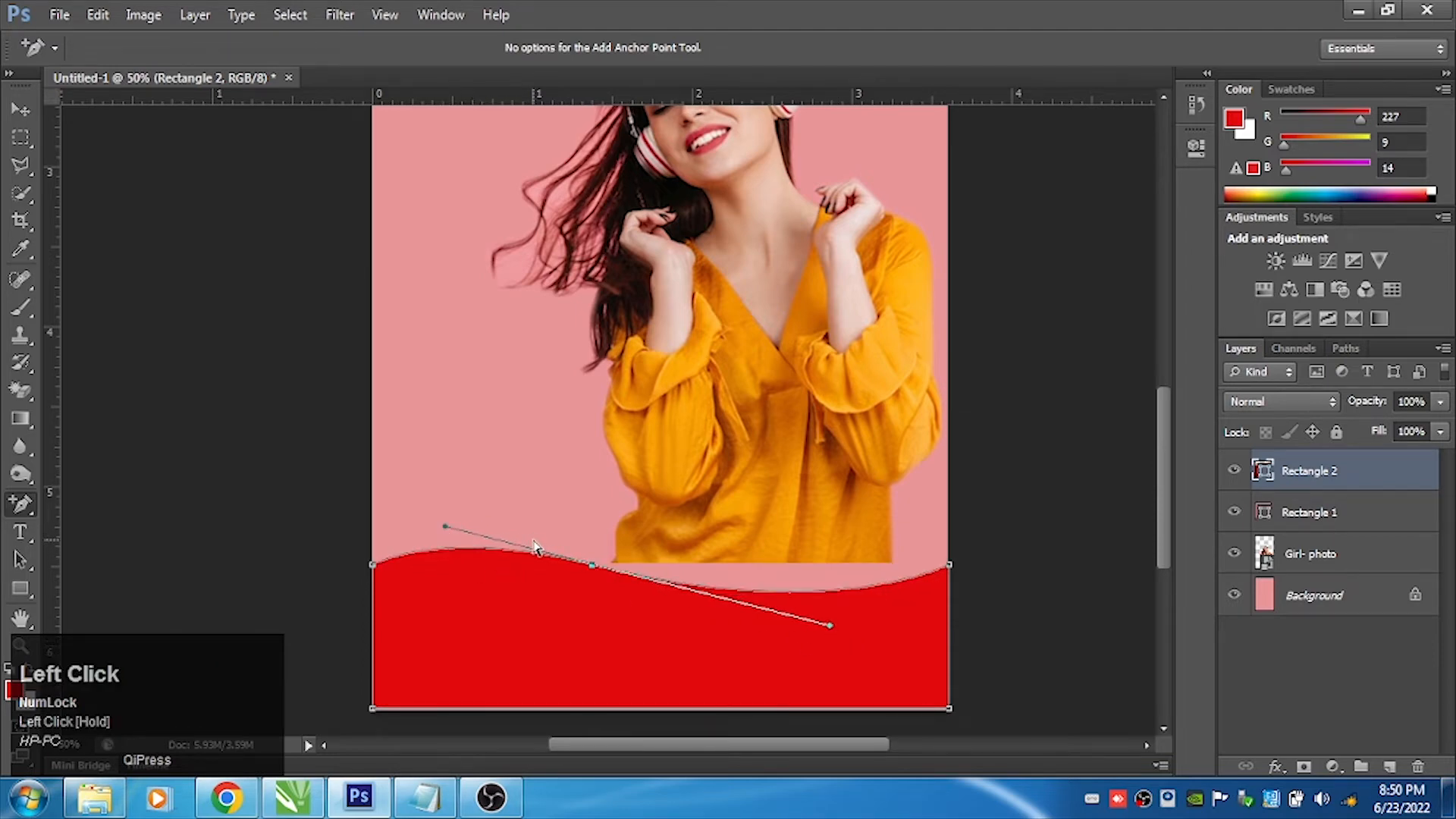
key("Return")
left_click(21, 109)
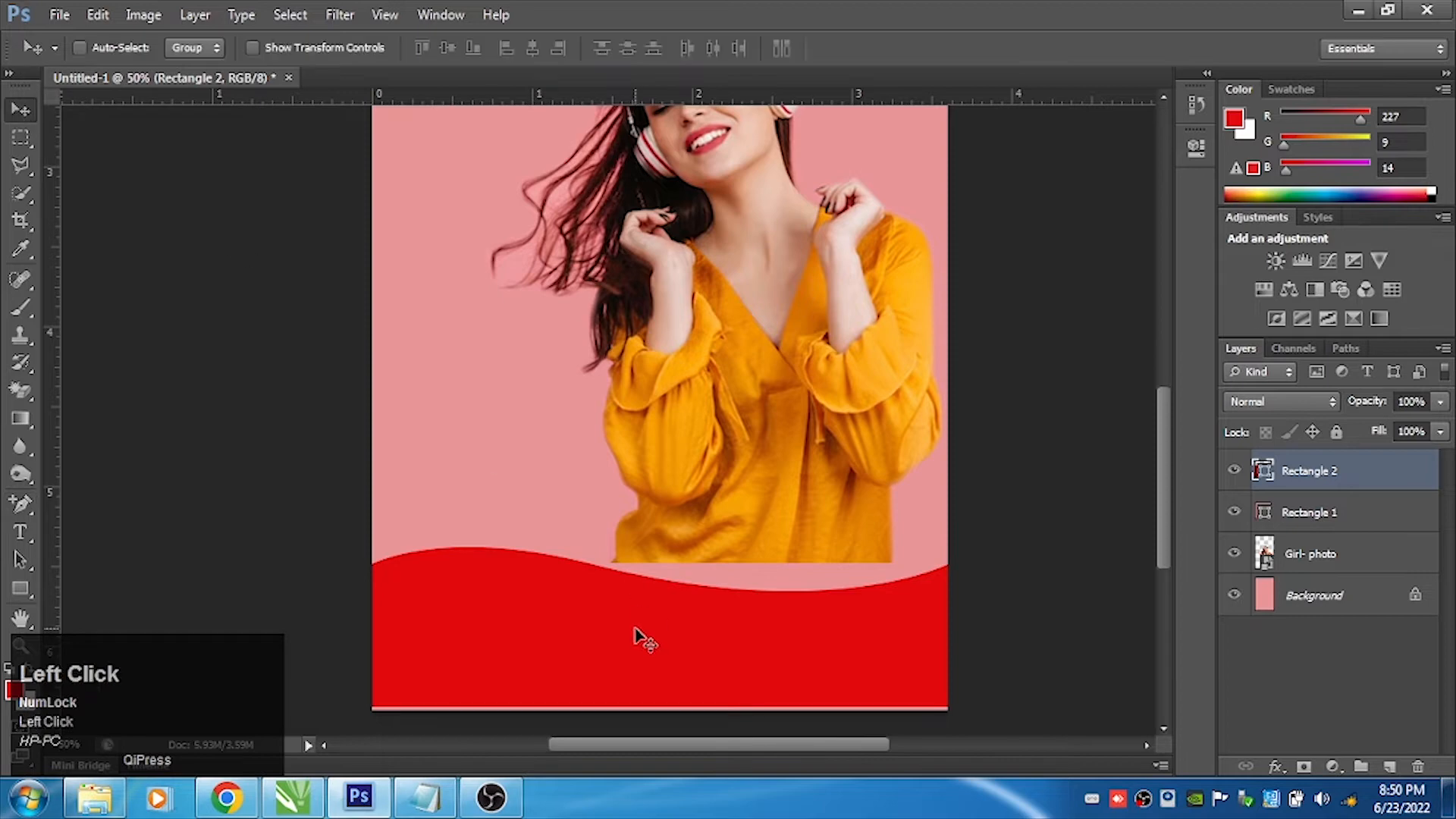
left_click_drag(634, 629, 635, 635)
Move the Girl- photo layer down and slightly right until it meets the red wave
right_click(672, 540)
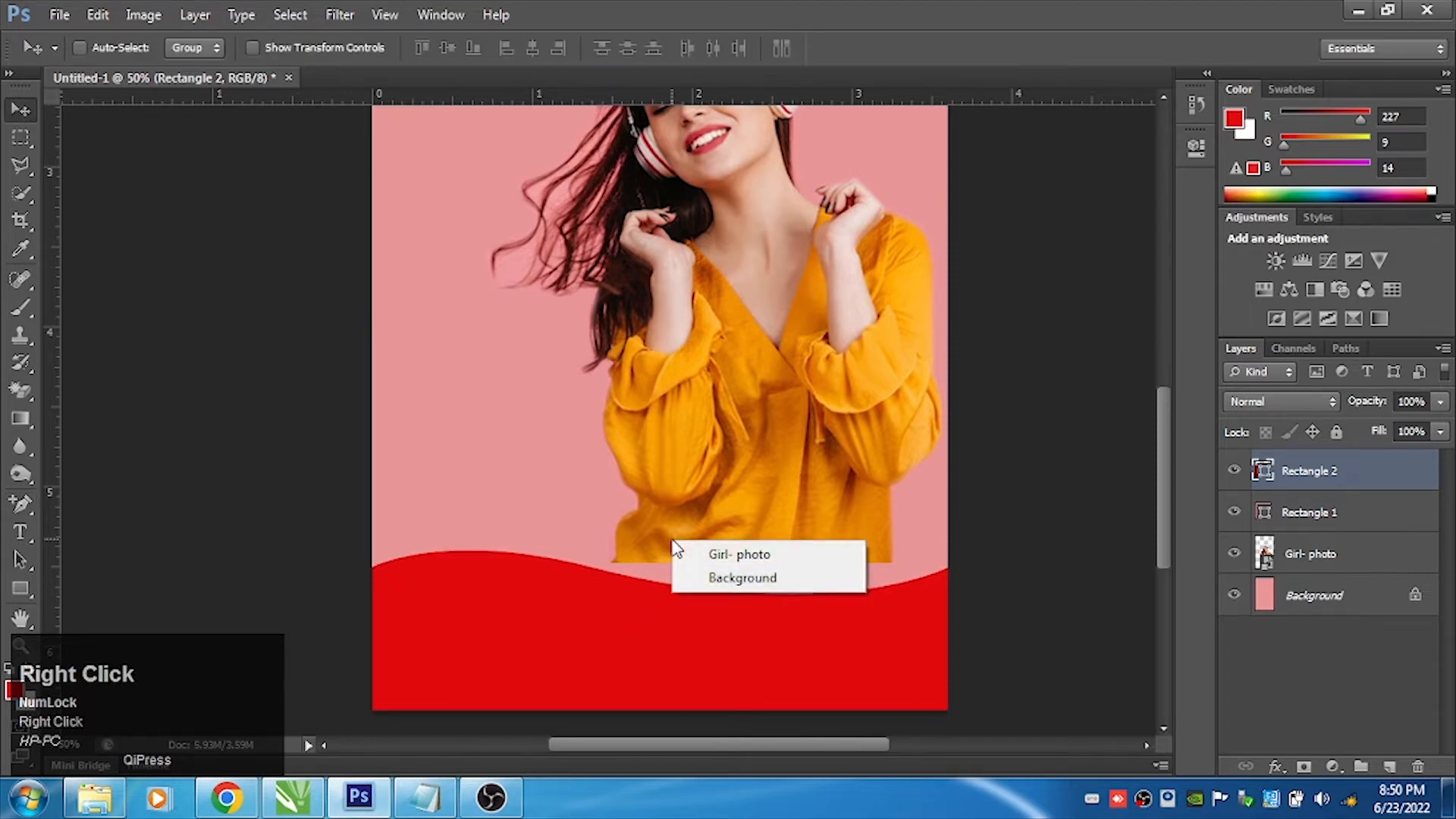
left_click(718, 559)
left_click_drag(738, 521, 763, 606)
Delete the Rectangle 1 layer that lies behind the red wave
right_click(766, 593)
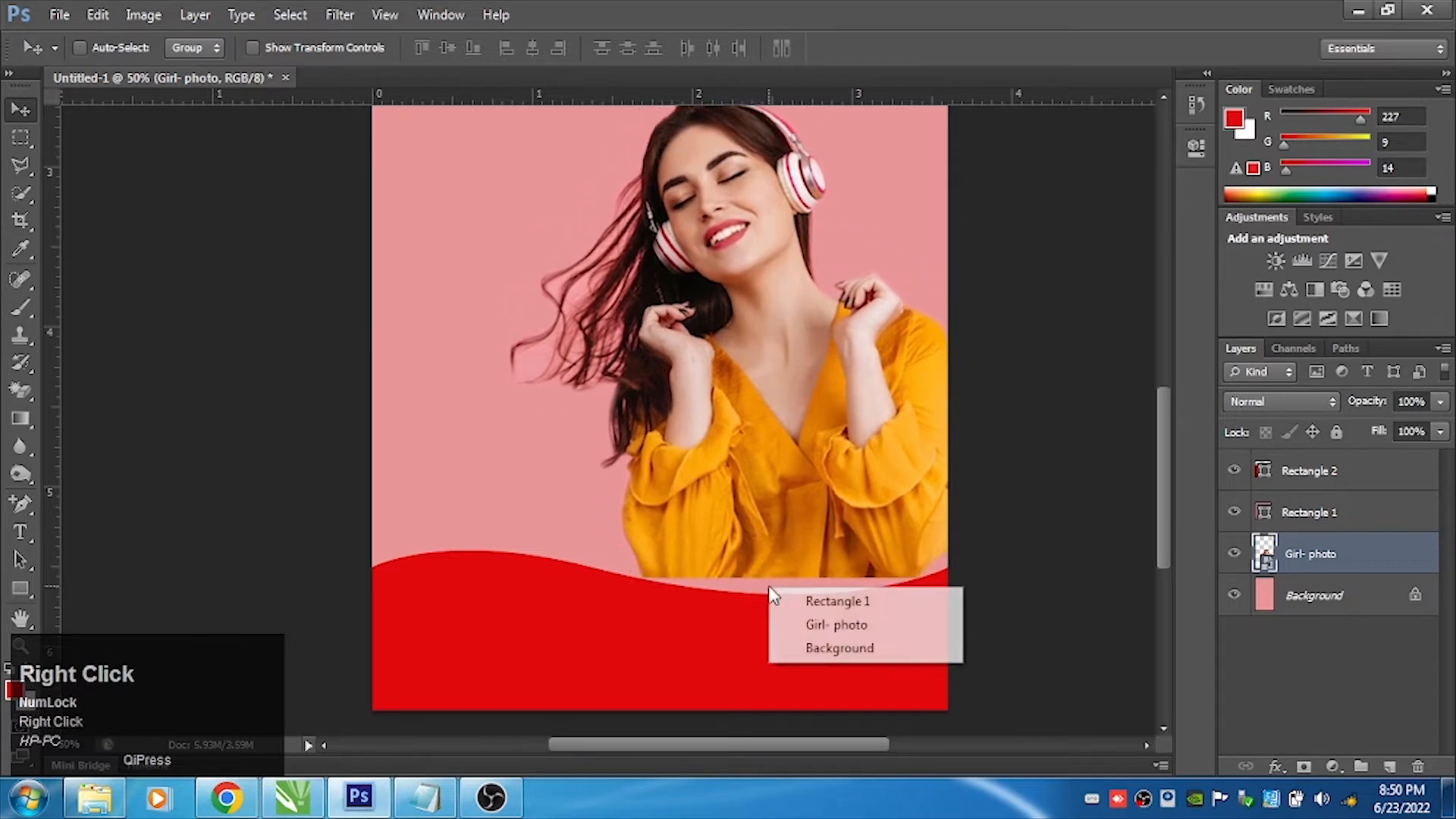
left_click(772, 599)
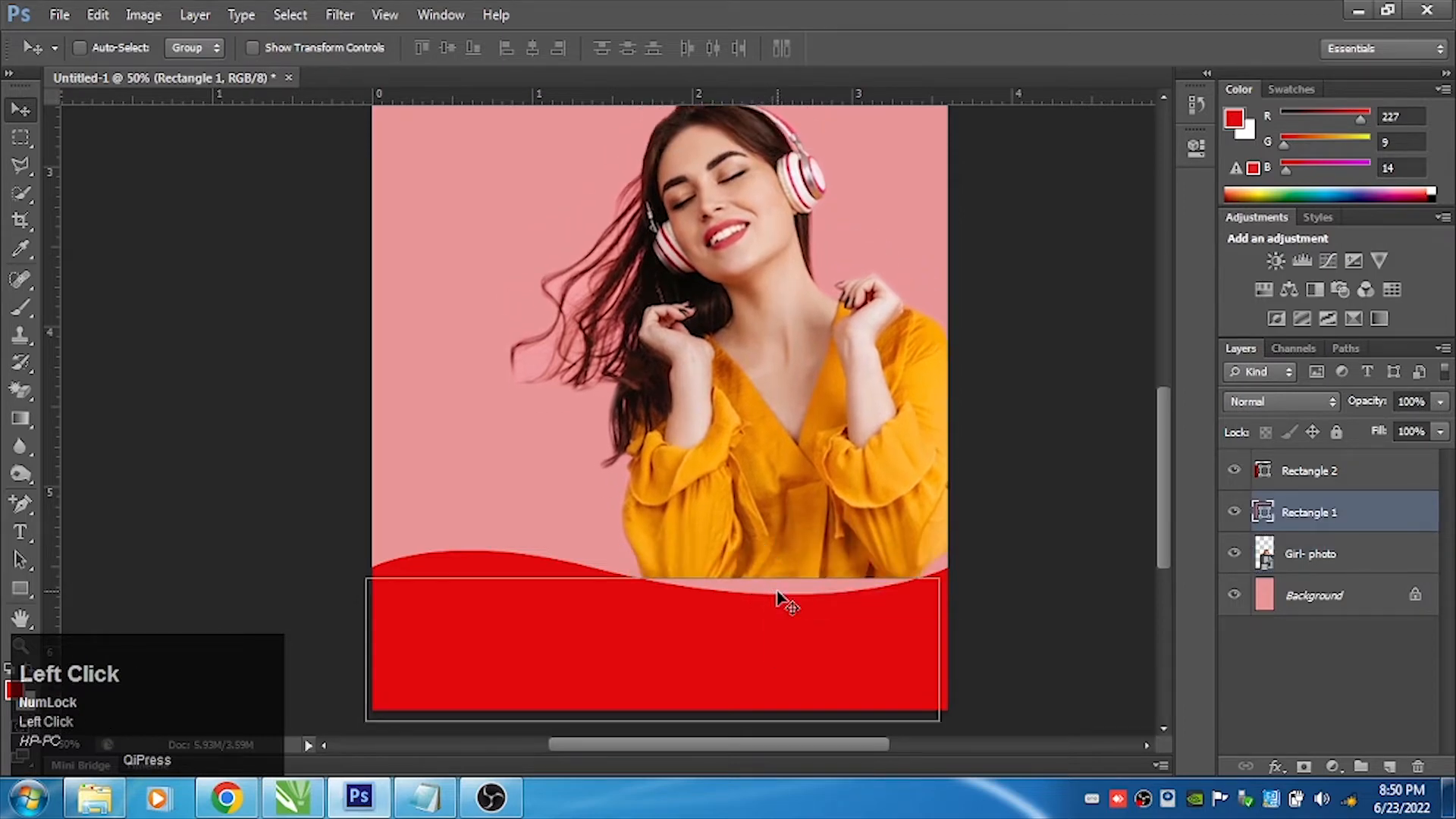
key("Delete")
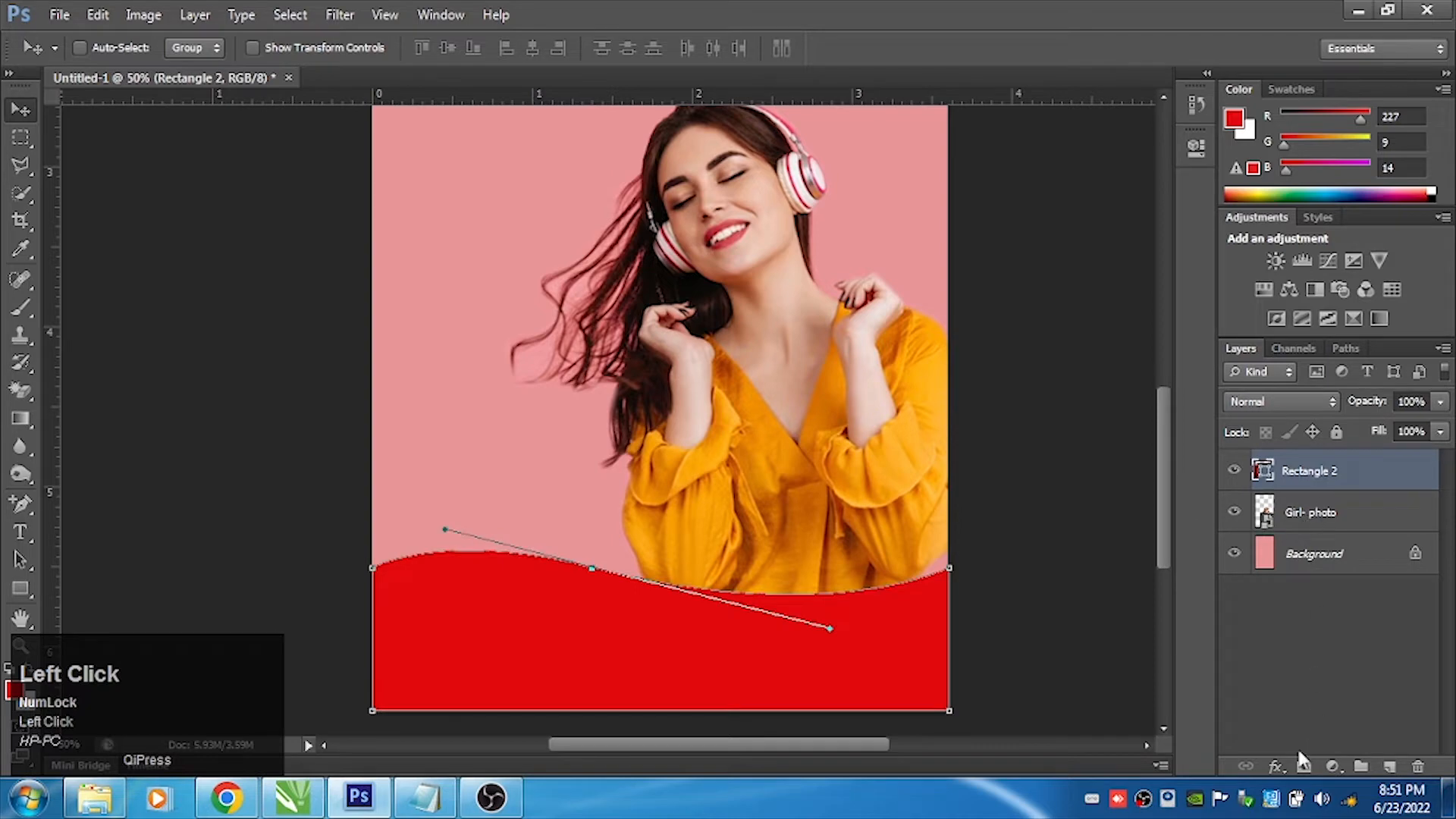
Add a Gradient Overlay to the red wave using the Foreground to Background preset
left_click(1277, 766)
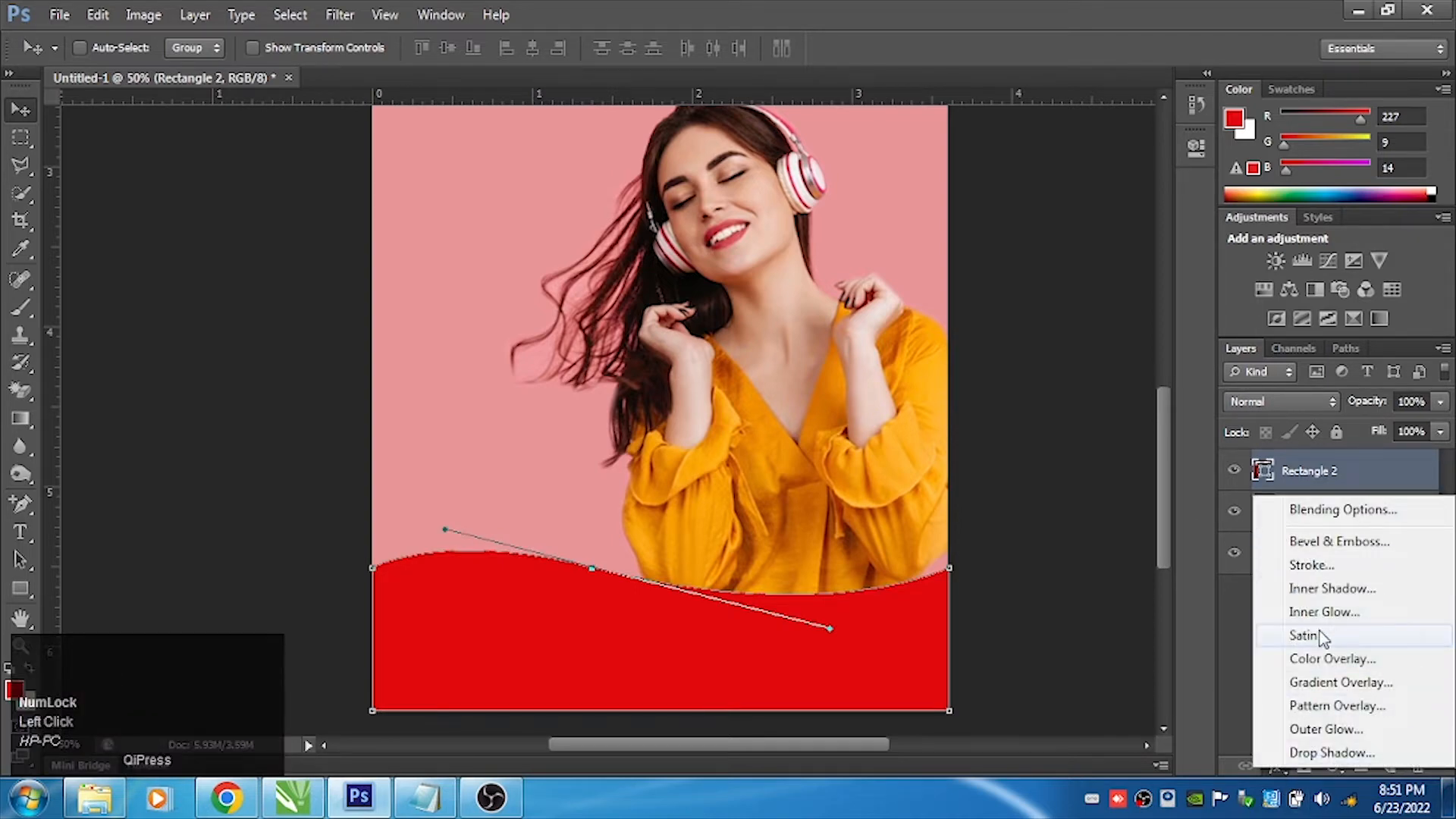
left_click(1334, 682)
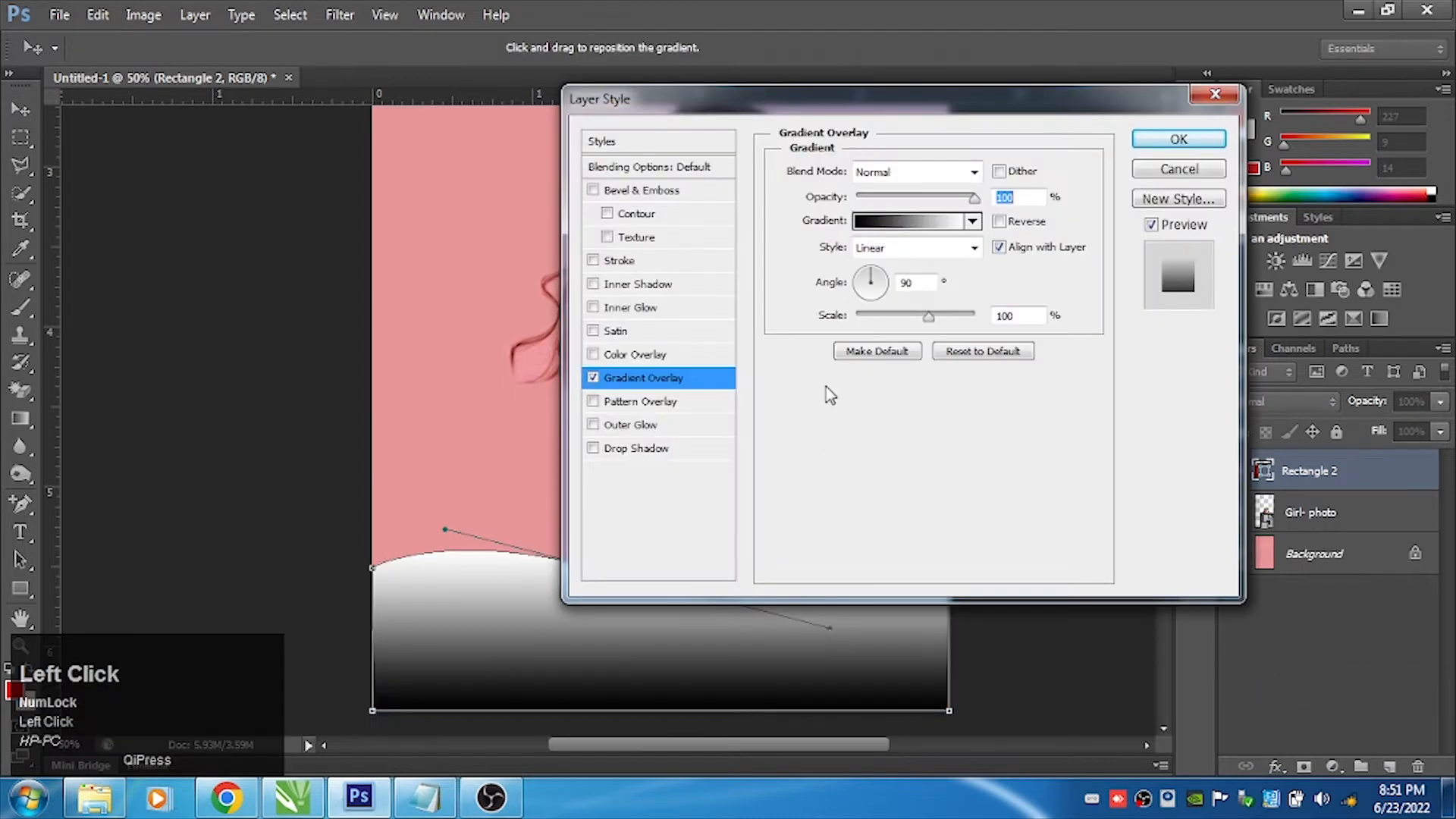
left_click(906, 222)
left_click(549, 168)
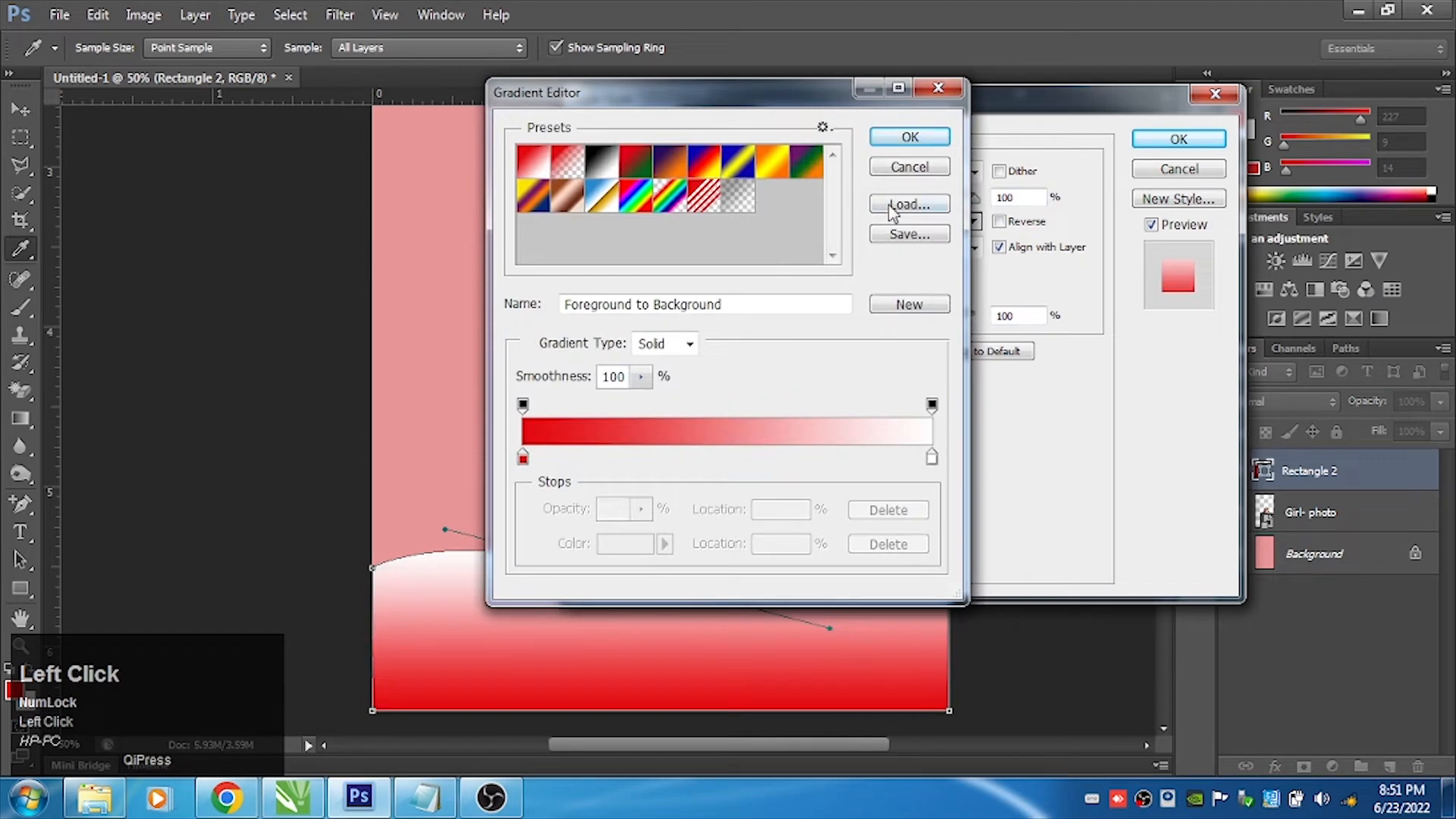
left_click(909, 136)
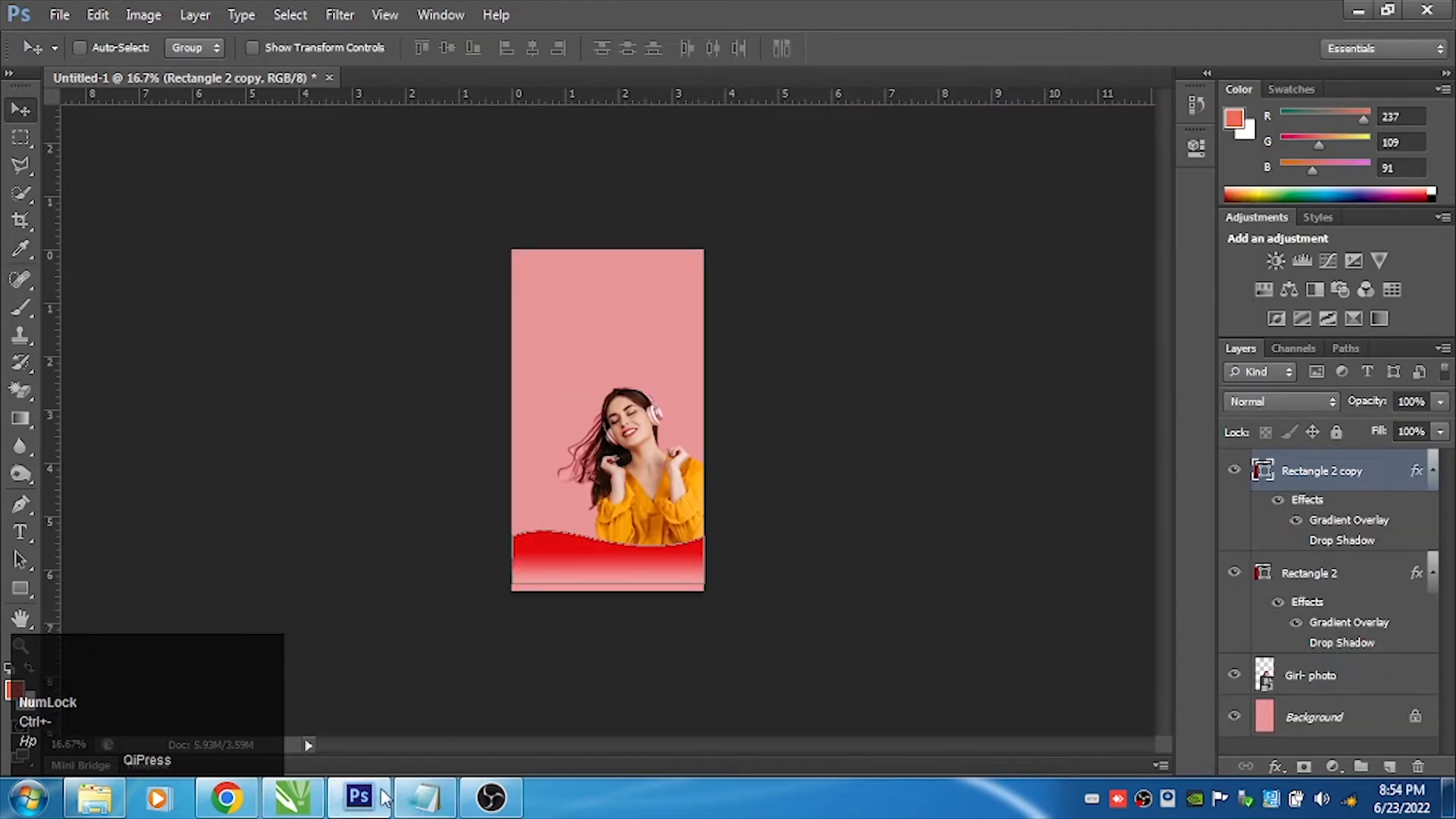
Add the three-line text "NOISE CANCELLING HEADPHONES" in 12 pt Myriad Pro near the upper left of the canvas and select all of it
key("alt+Tab")
key("alt+Tab")
left_click(604, 325)
left_click(670, 316, "ctrl")
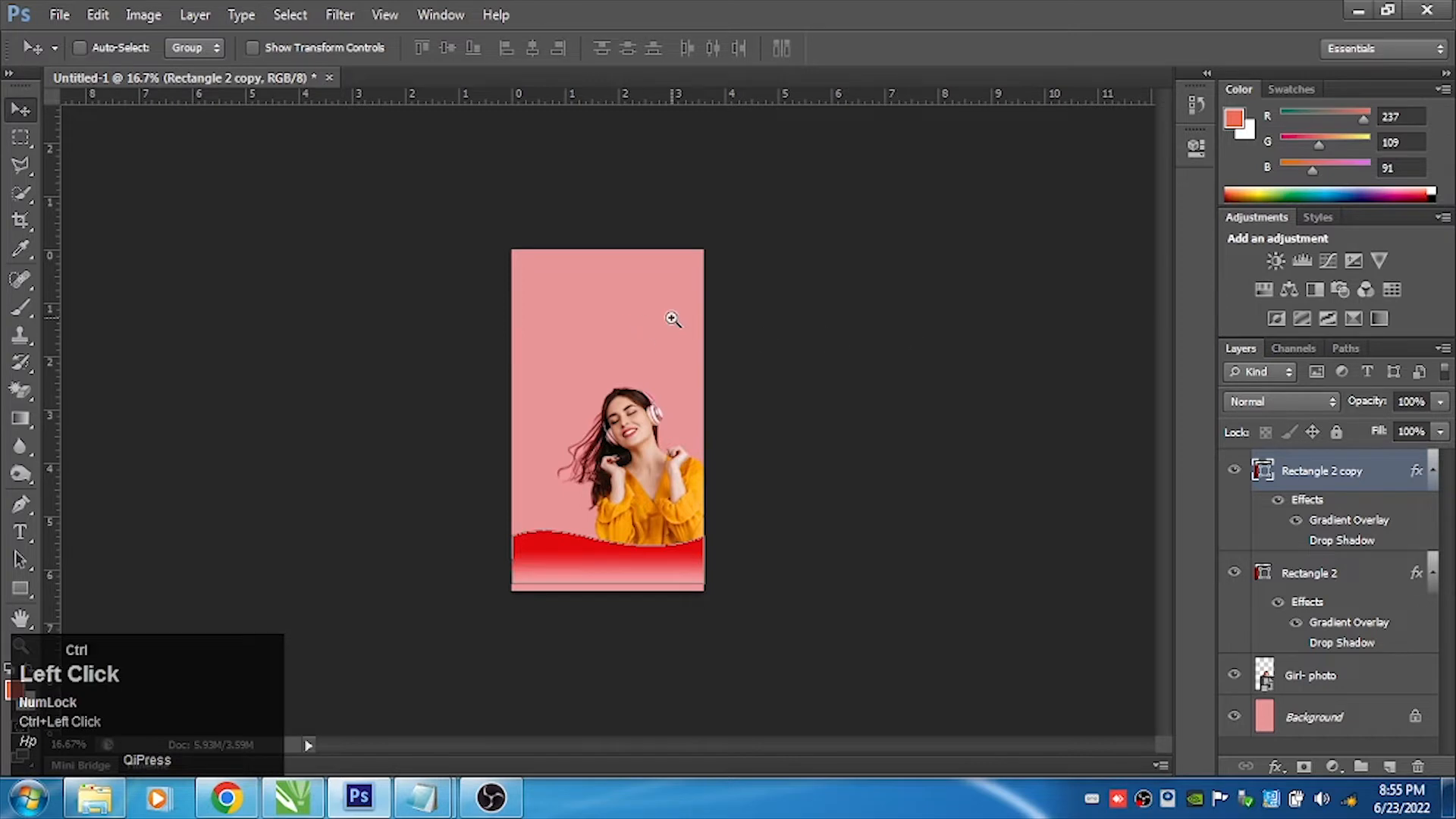
key("ctrl+space")
left_click(671, 319, "ctrl+space")
left_click_drag(296, 513, 326, 325)
left_click(23, 535)
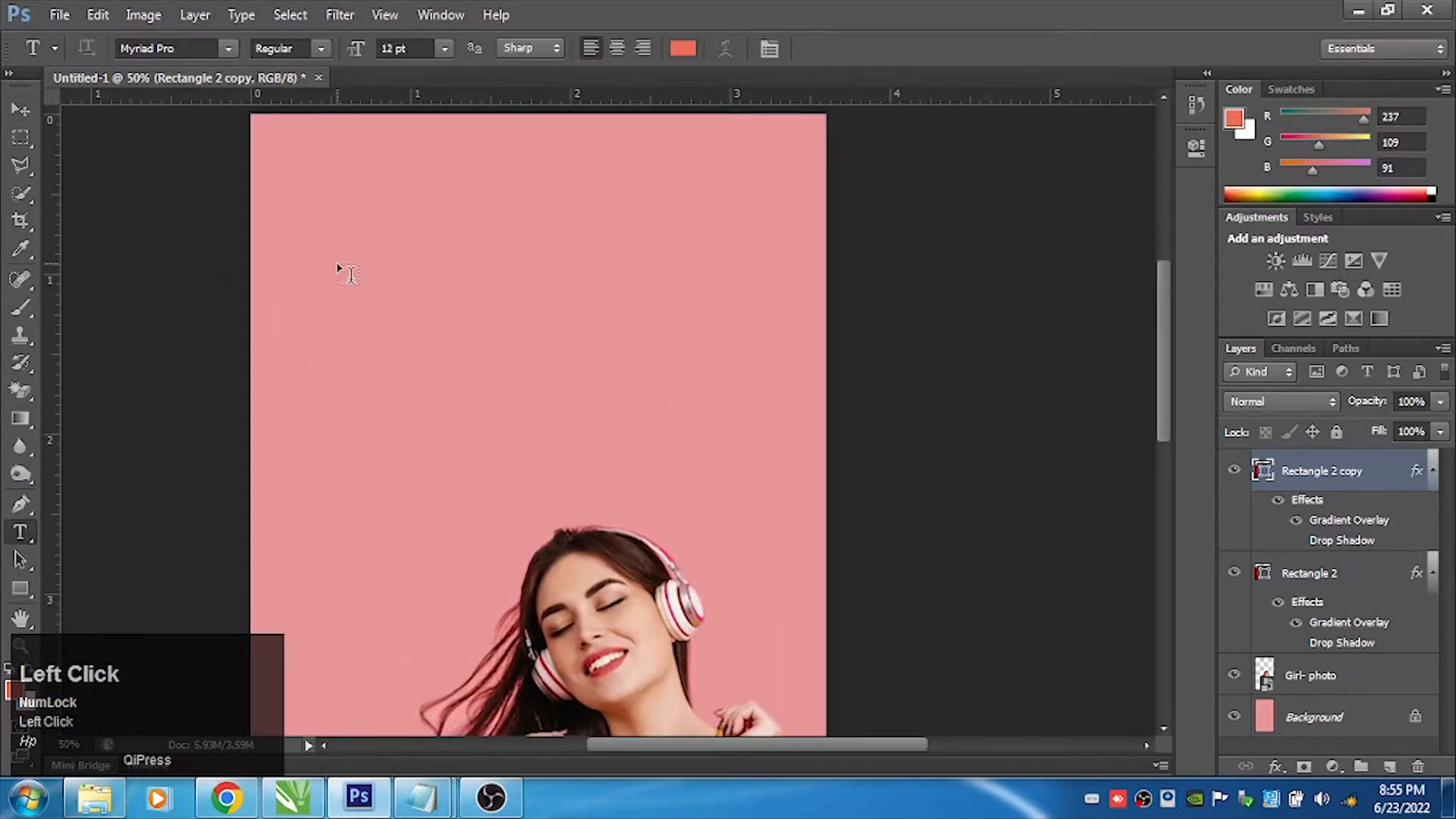
left_click(336, 256)
type("NOISE CANCELLING HEADPHONES")
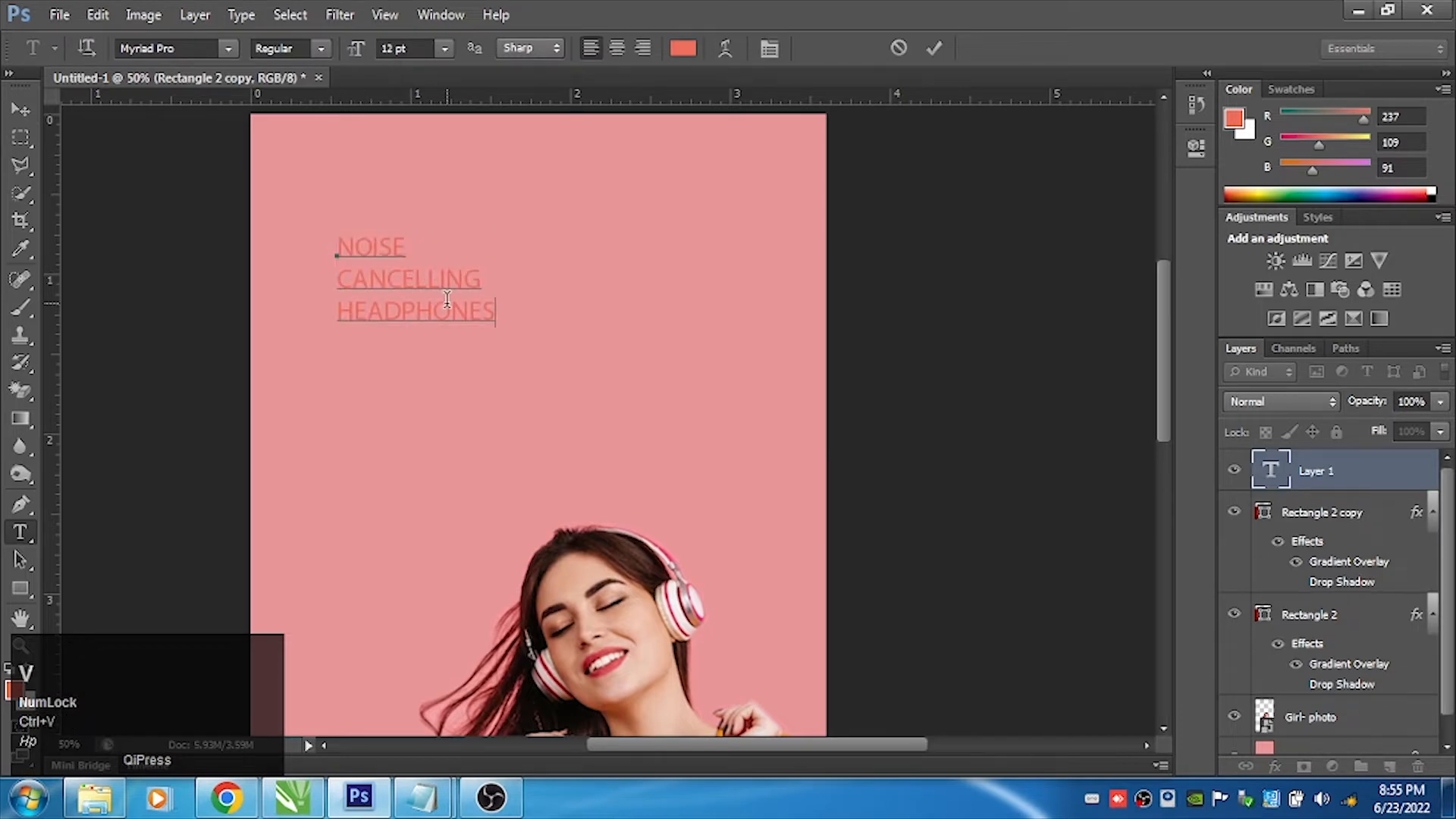
key("ctrl+a")
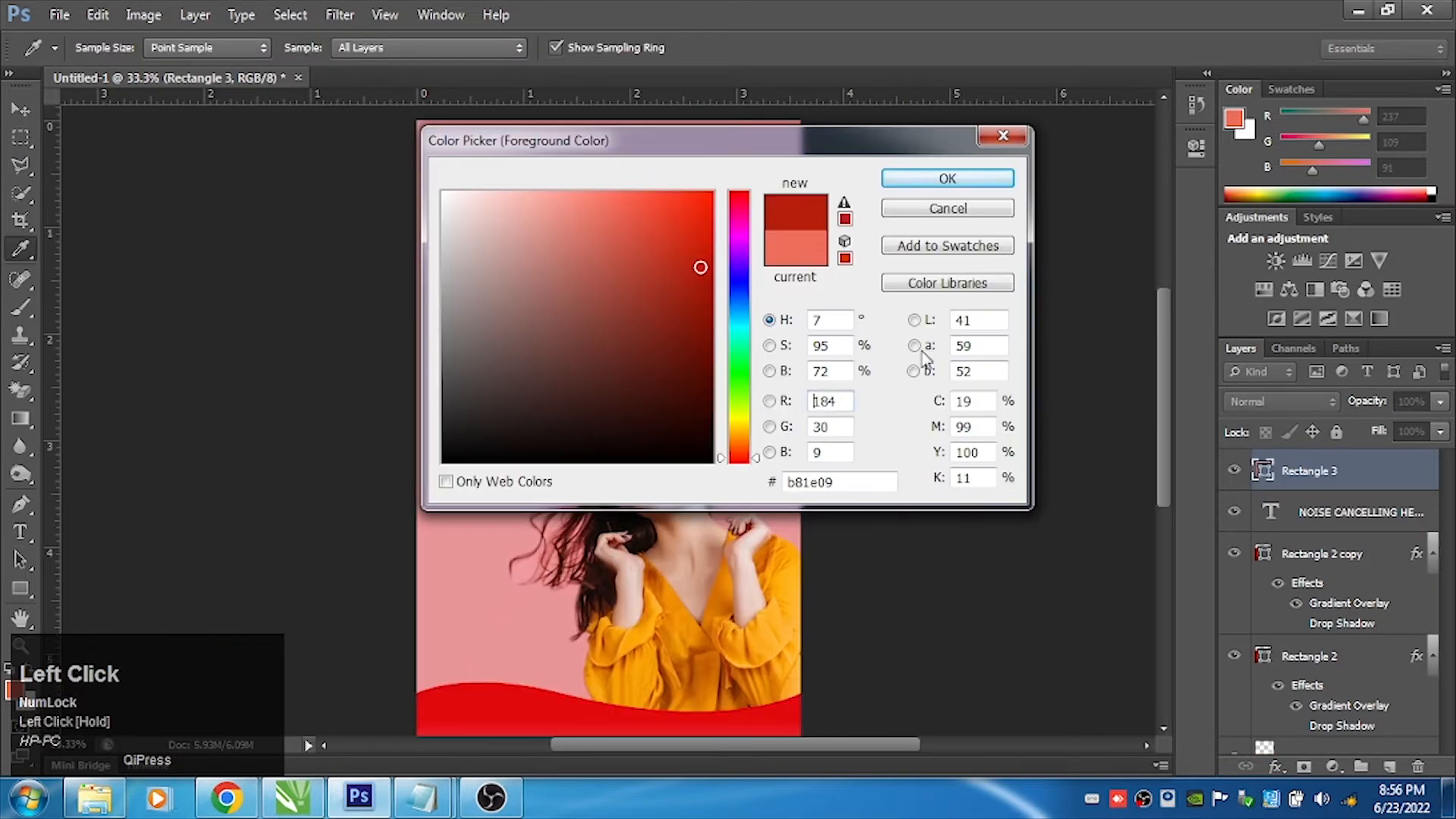
Set the foreground colour to CMYK 100, 100, 0, 0
left_click_drag(975, 404, 931, 407)
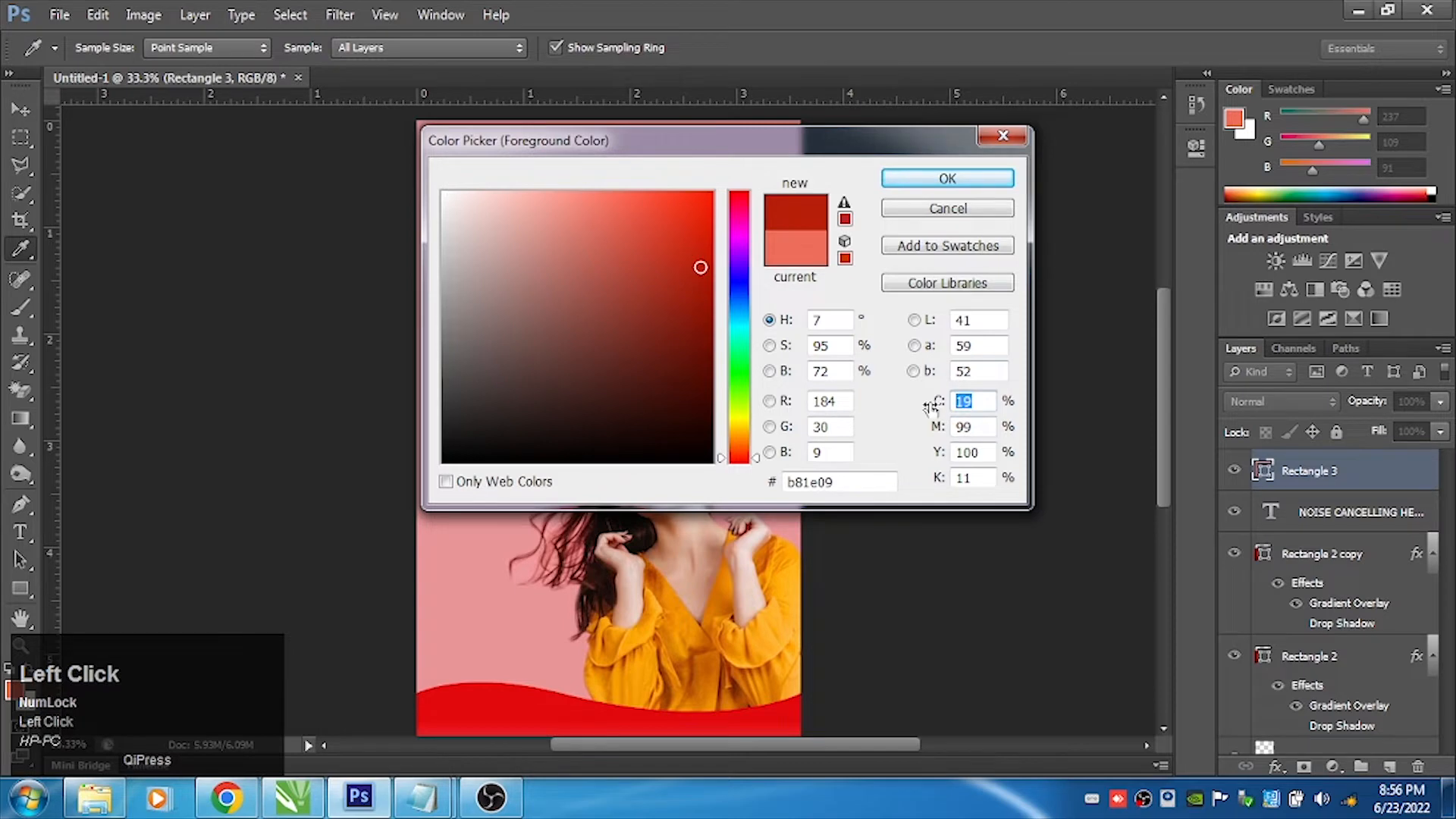
type("110")
type("20")
key("BackSpace")
key("BackSpace")
key("BackSpace")
key("BackSpace")
key("BackSpace")
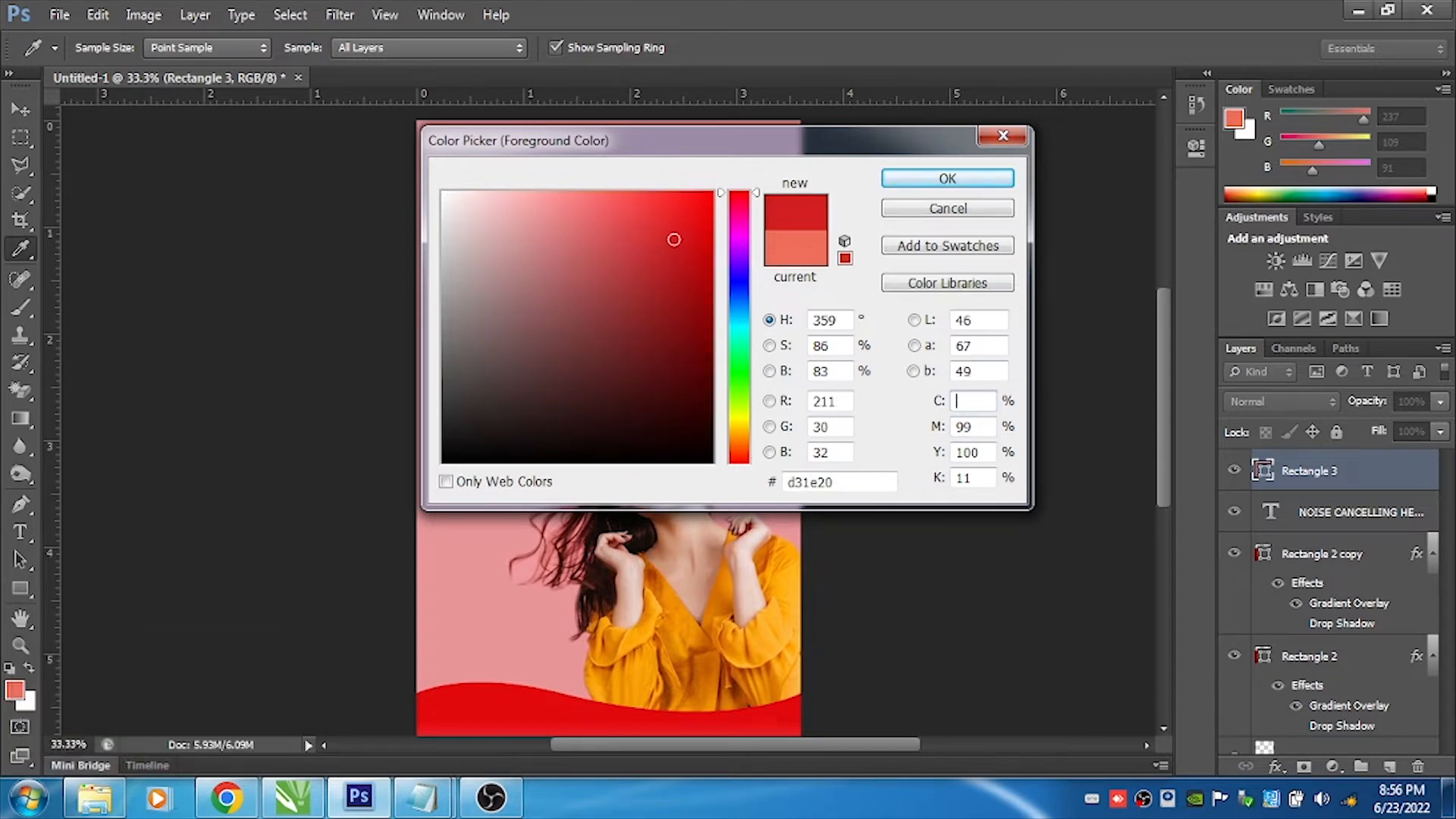
type("100")
key("Tab")
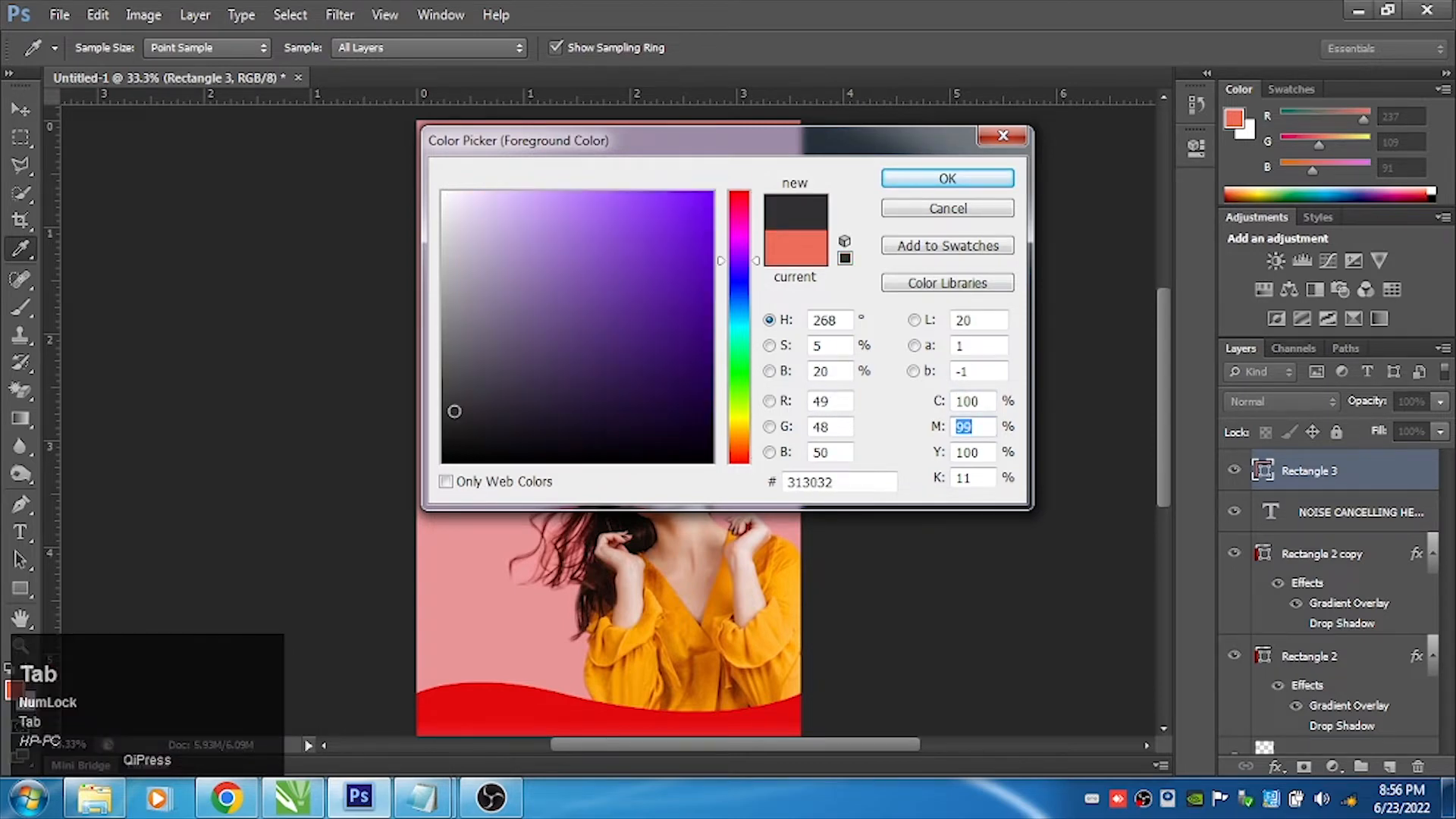
type("100")
key("Tab")
type("0")
key("Tab")
type("0")
left_click(1002, 174)
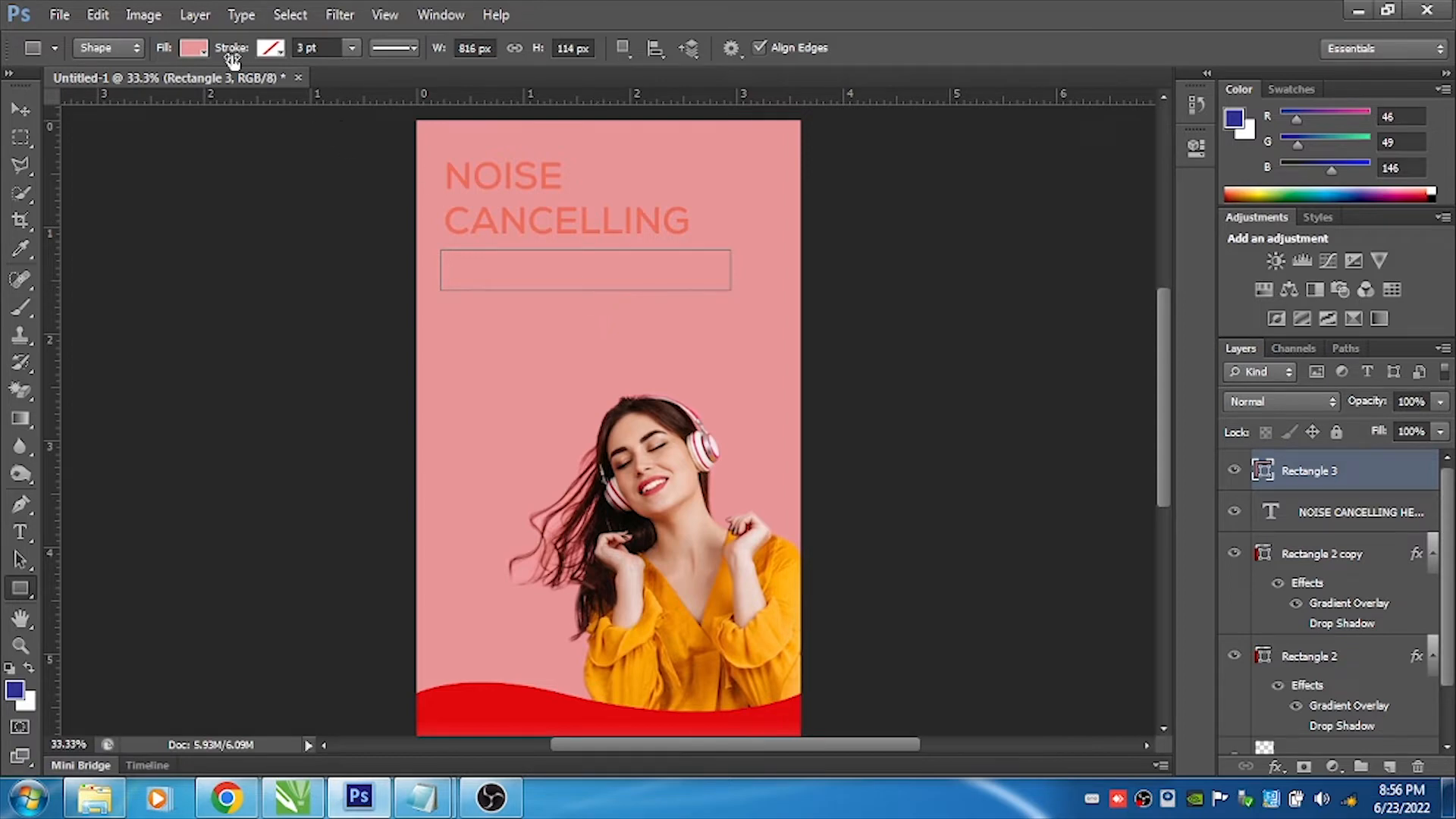
Fill the Rectangle 3 shape below "CANCELLING" with the pure red preset swatch
left_click(195, 48)
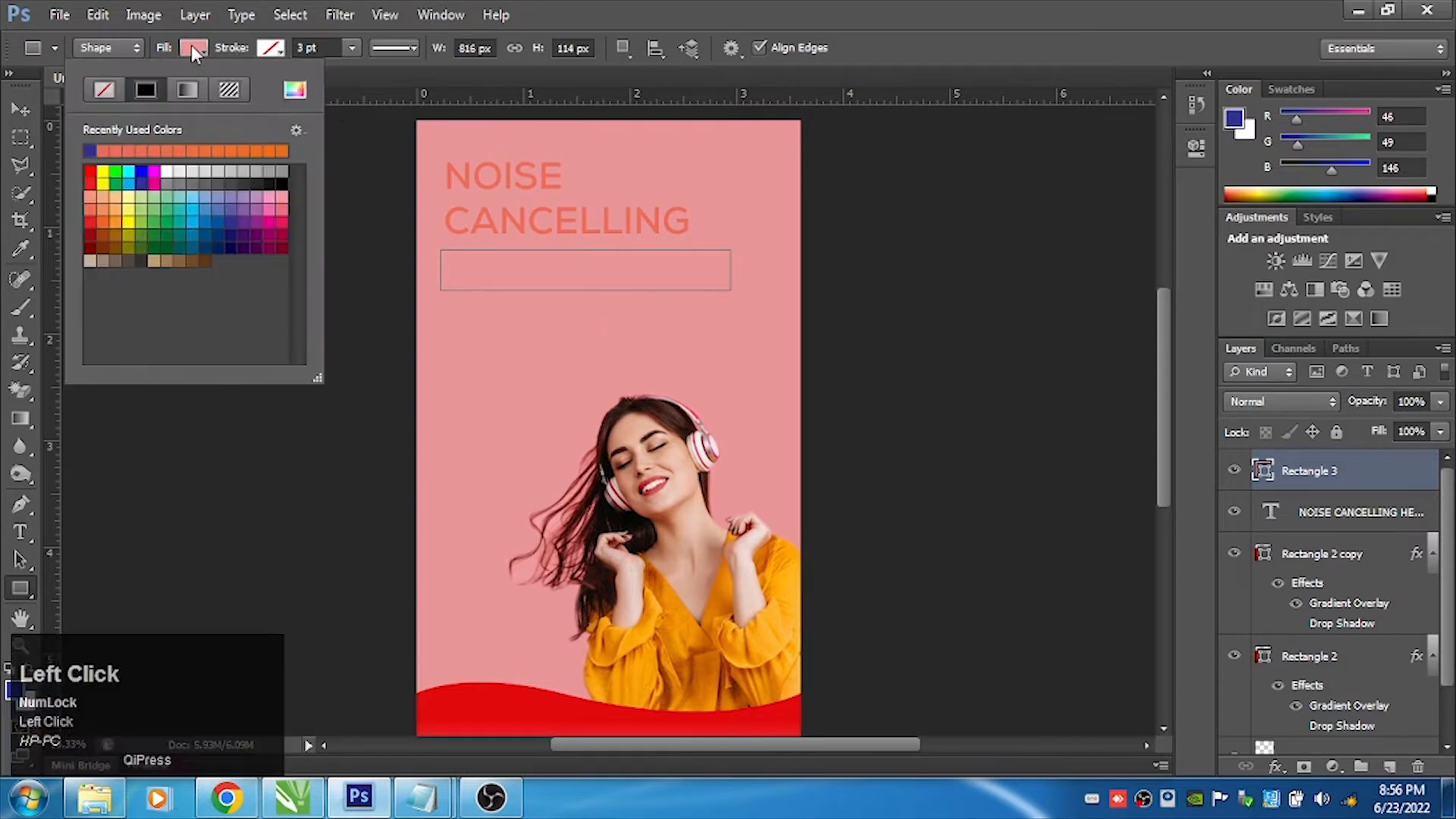
left_click(90, 175)
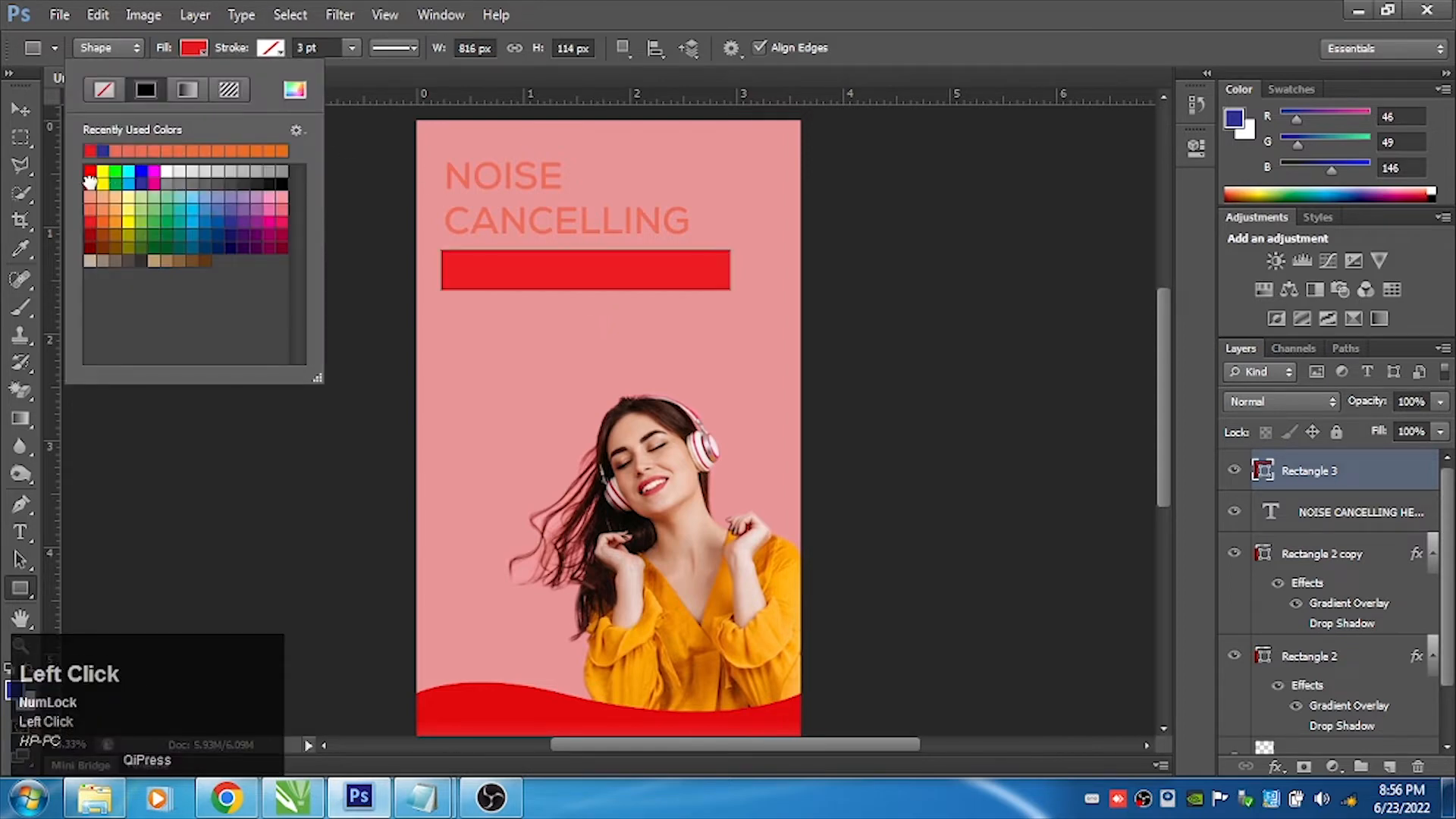
left_click(23, 110)
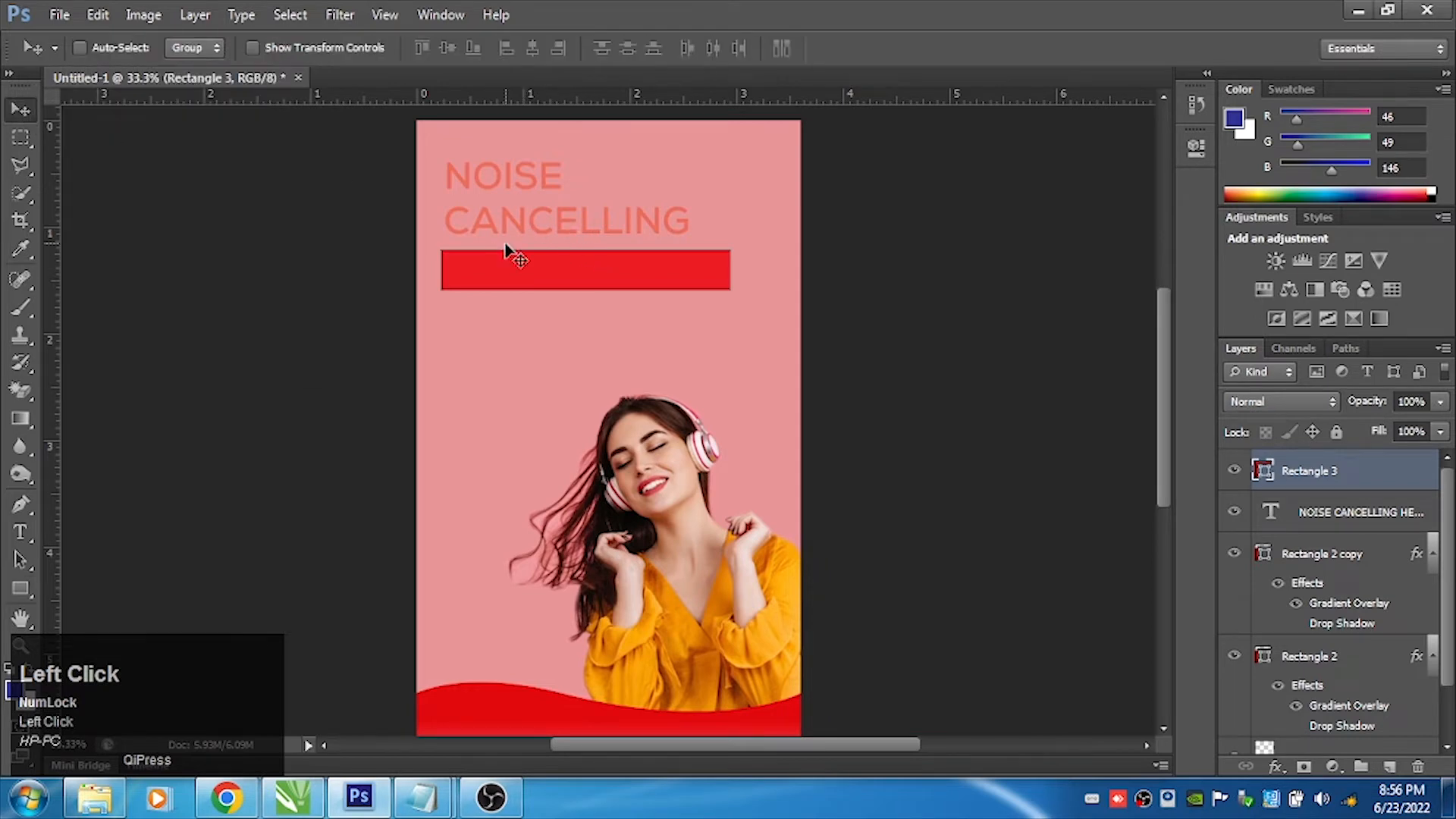
key("t")
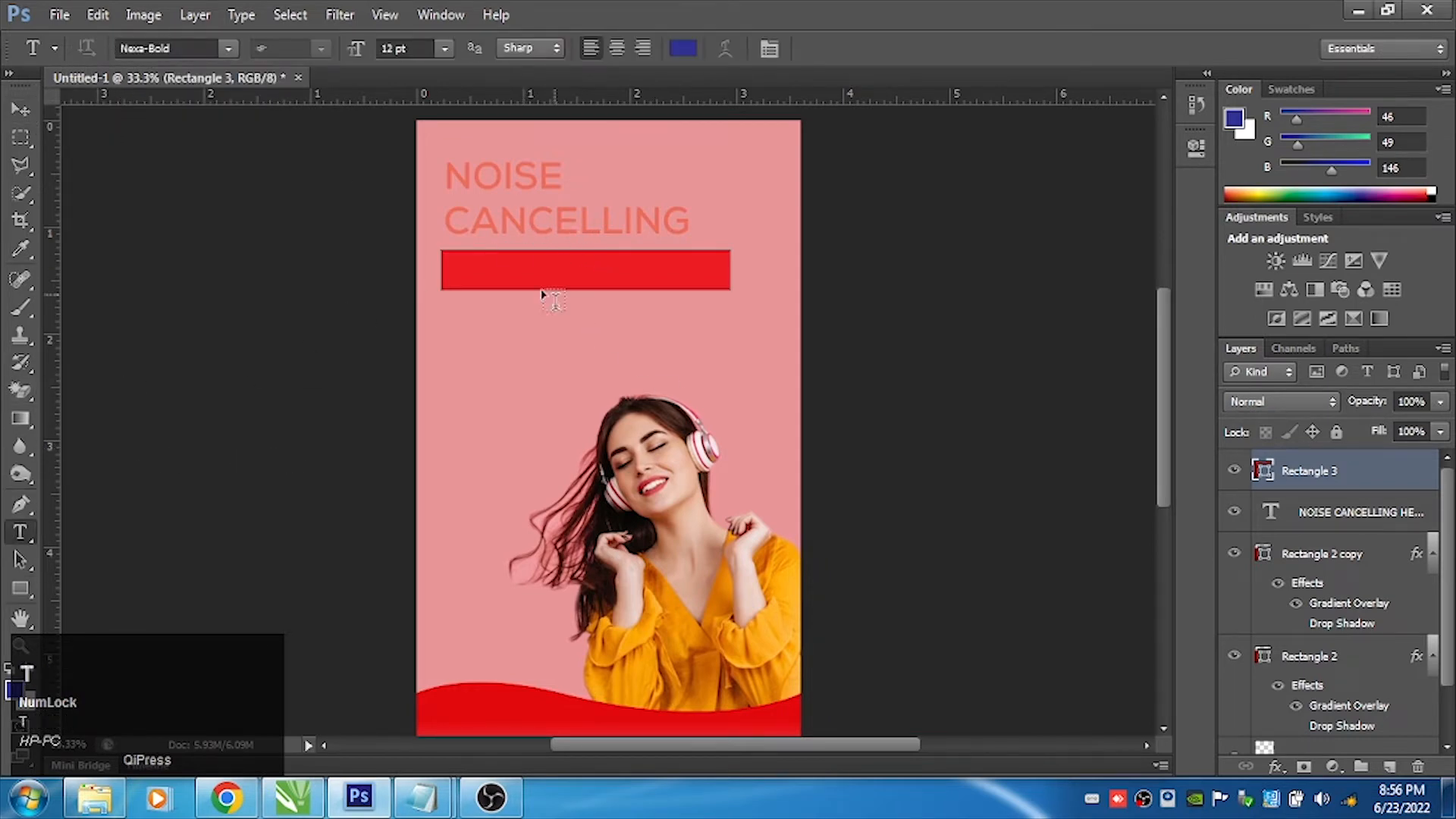
left_click(445, 271)
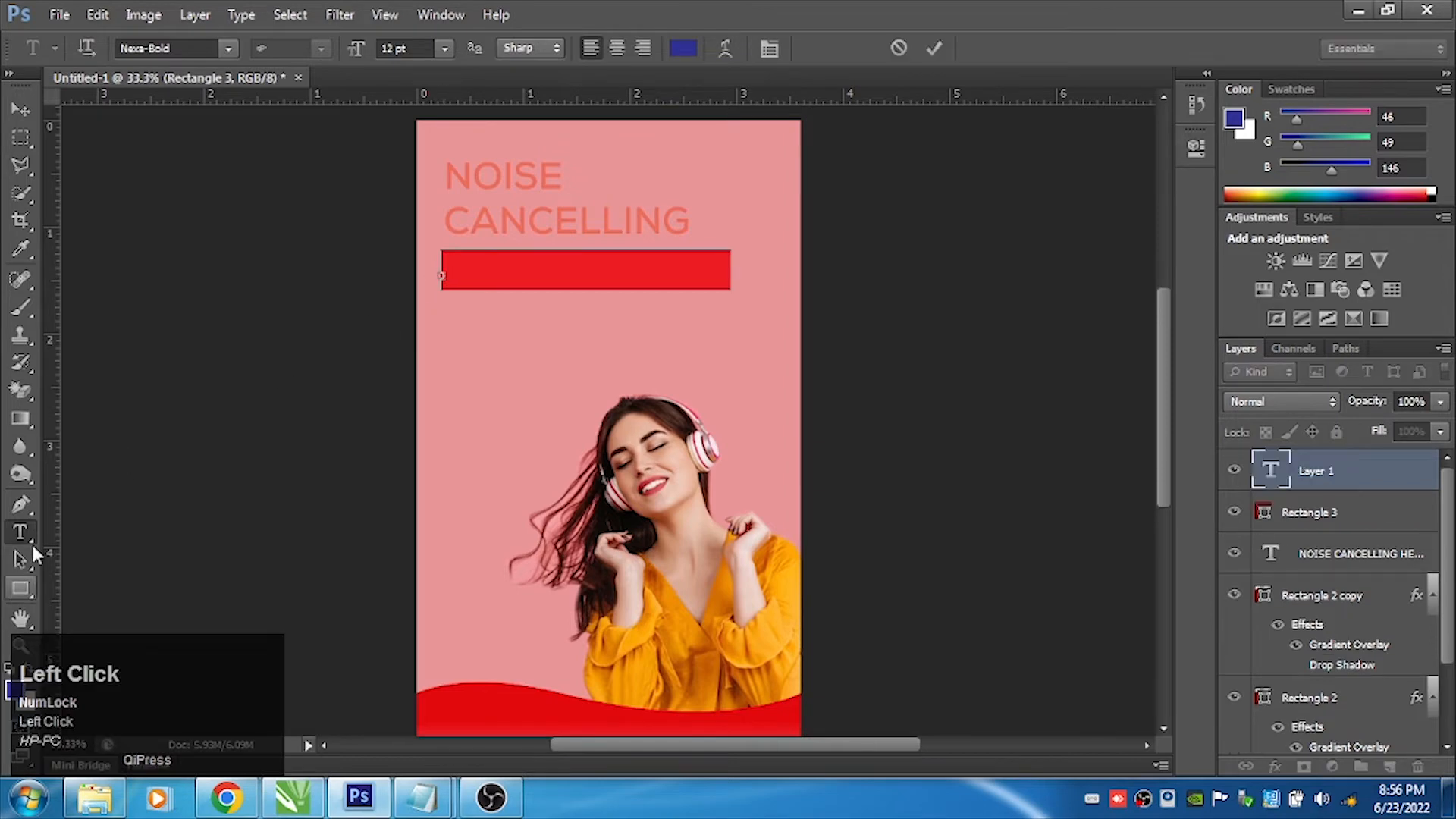
left_click(30, 529)
left_click(76, 528)
Move the red Rectangle 3 down so it sits clear below the heading's "HEADPHONES" line
left_click(20, 109)
right_click(557, 303)
left_click(595, 286)
left_click_drag(595, 280, 600, 363)
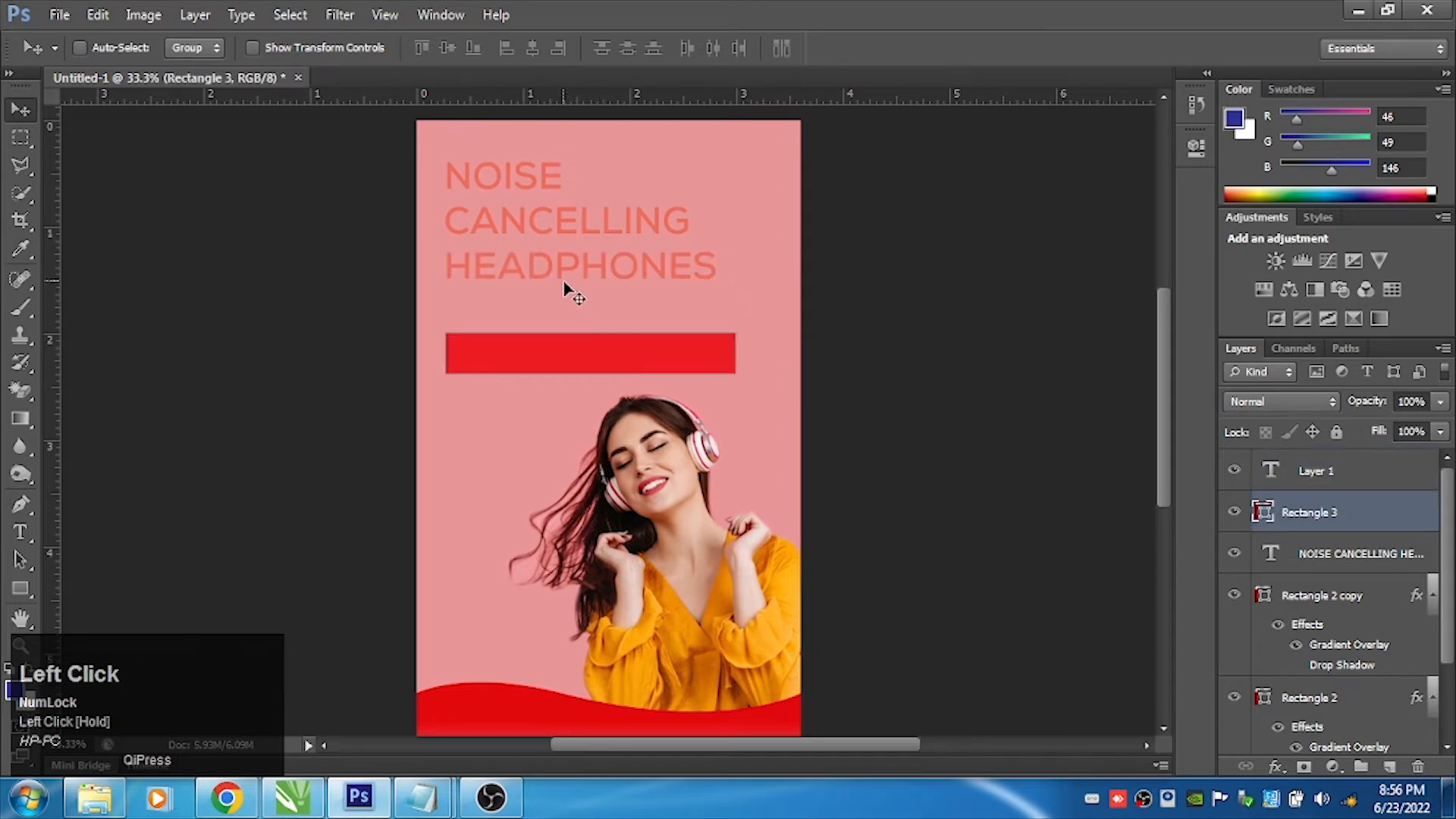
Cut the word "HEADPHONES" out of the heading text, keeping "NOISE CANCELLING"
left_click(18, 534)
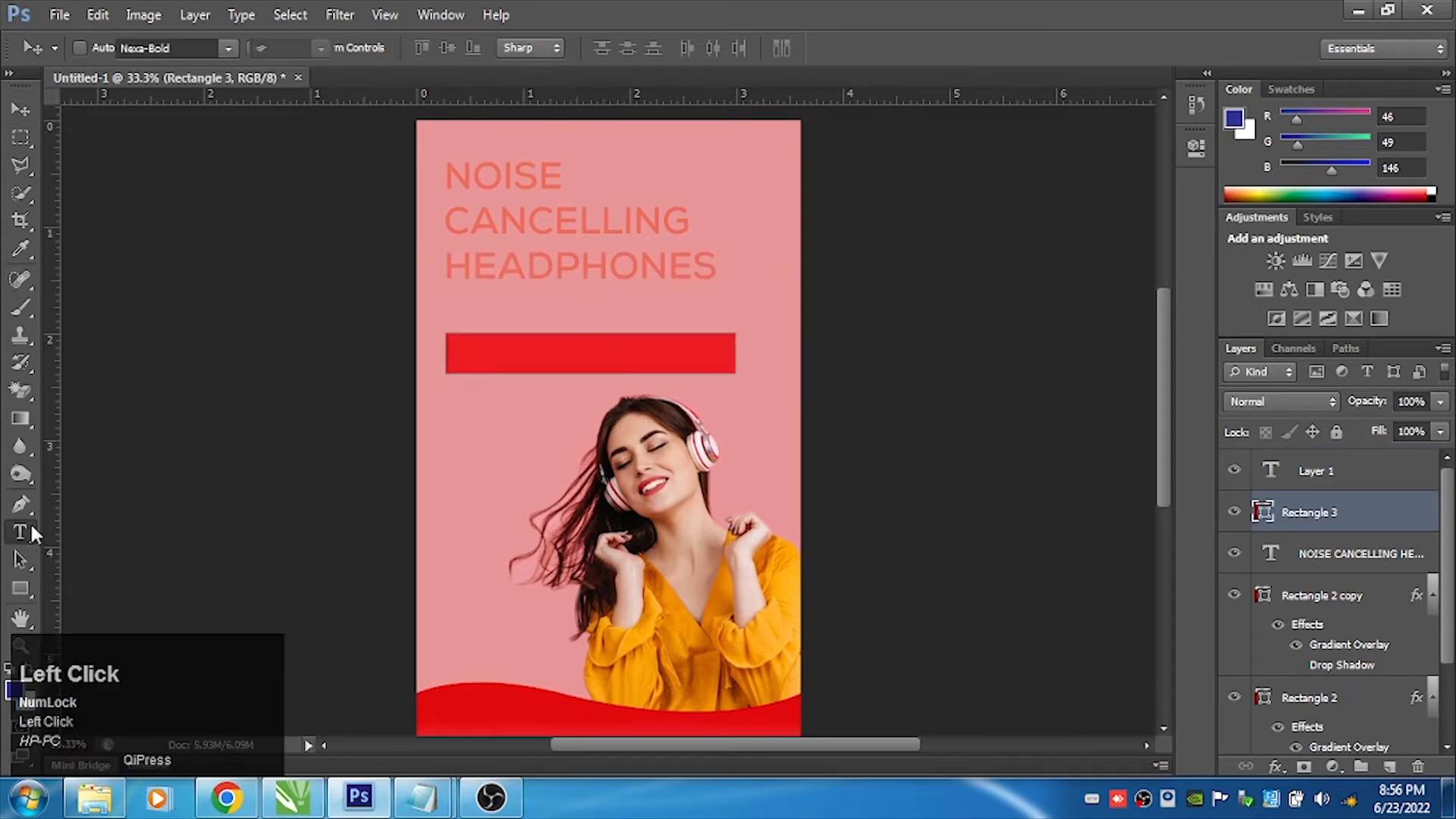
left_click_drag(450, 253, 754, 262)
key("ctrl+x")
left_click(487, 440)
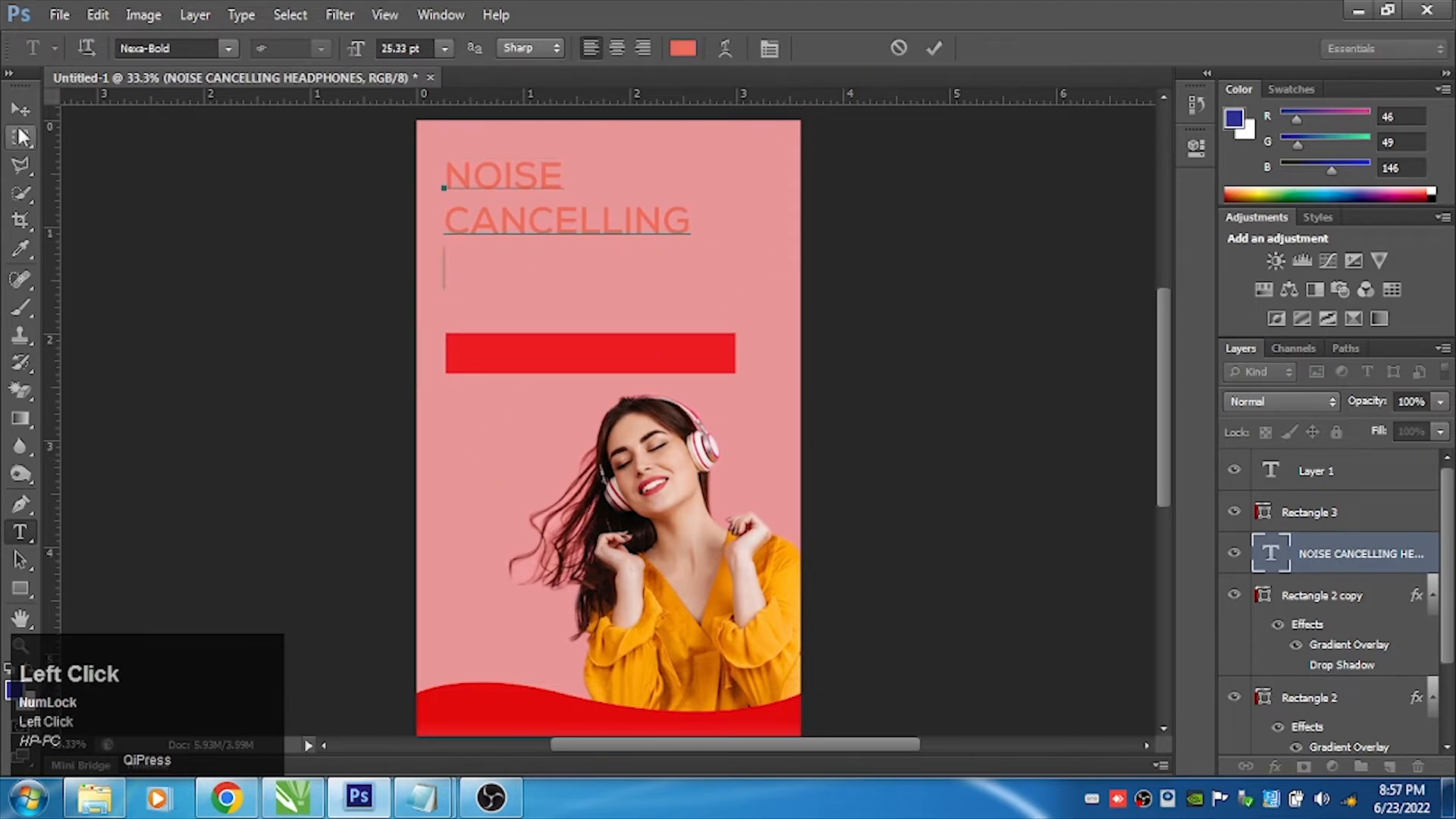
left_click(21, 110)
Paste "HEADPHONES" as a separate 12 pt text below the red rectangle and place its layer above Rectangle 3
left_click(20, 533)
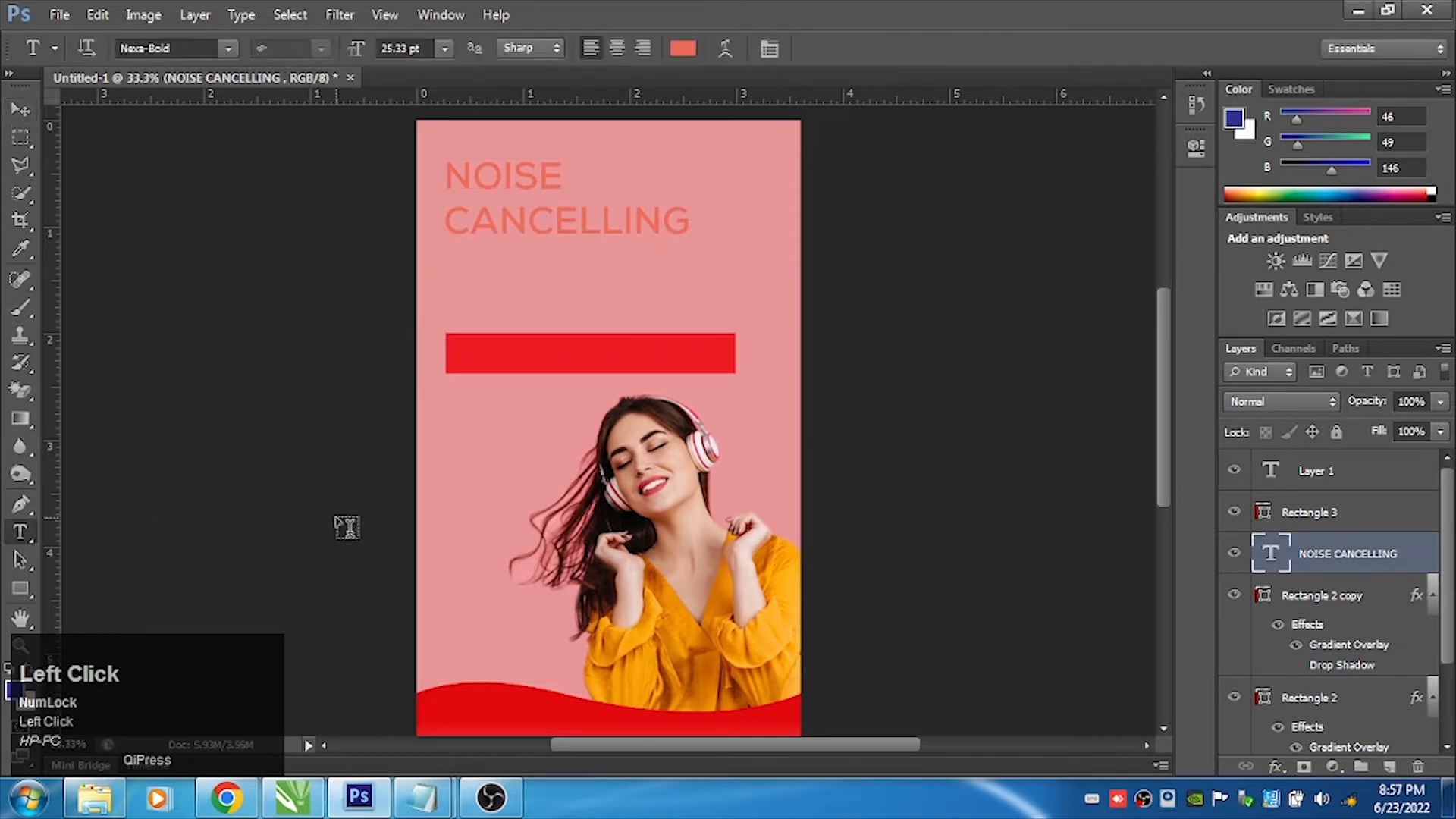
left_click(496, 415)
key("ctrl+v")
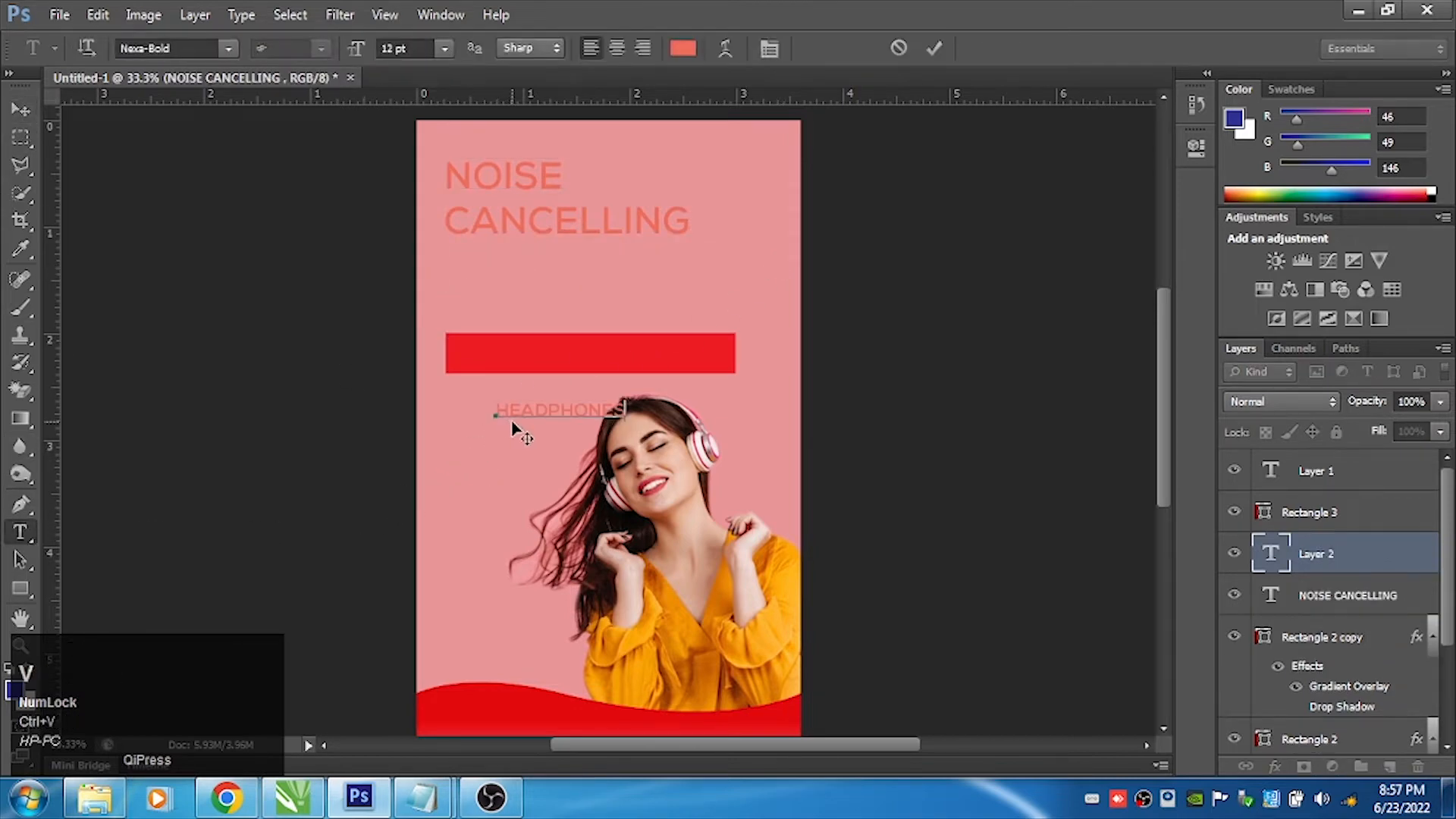
left_click(22, 110)
key("Return")
mouse_move(1325, 509)
left_mouse_down()
mouse_move(1326, 549)
mouse_move(1319, 512)
left_mouse_up()
Scale down the "HEADPHONES" text and position it inside the red rectangle near its left edge
left_click(661, 303, "ctrl")
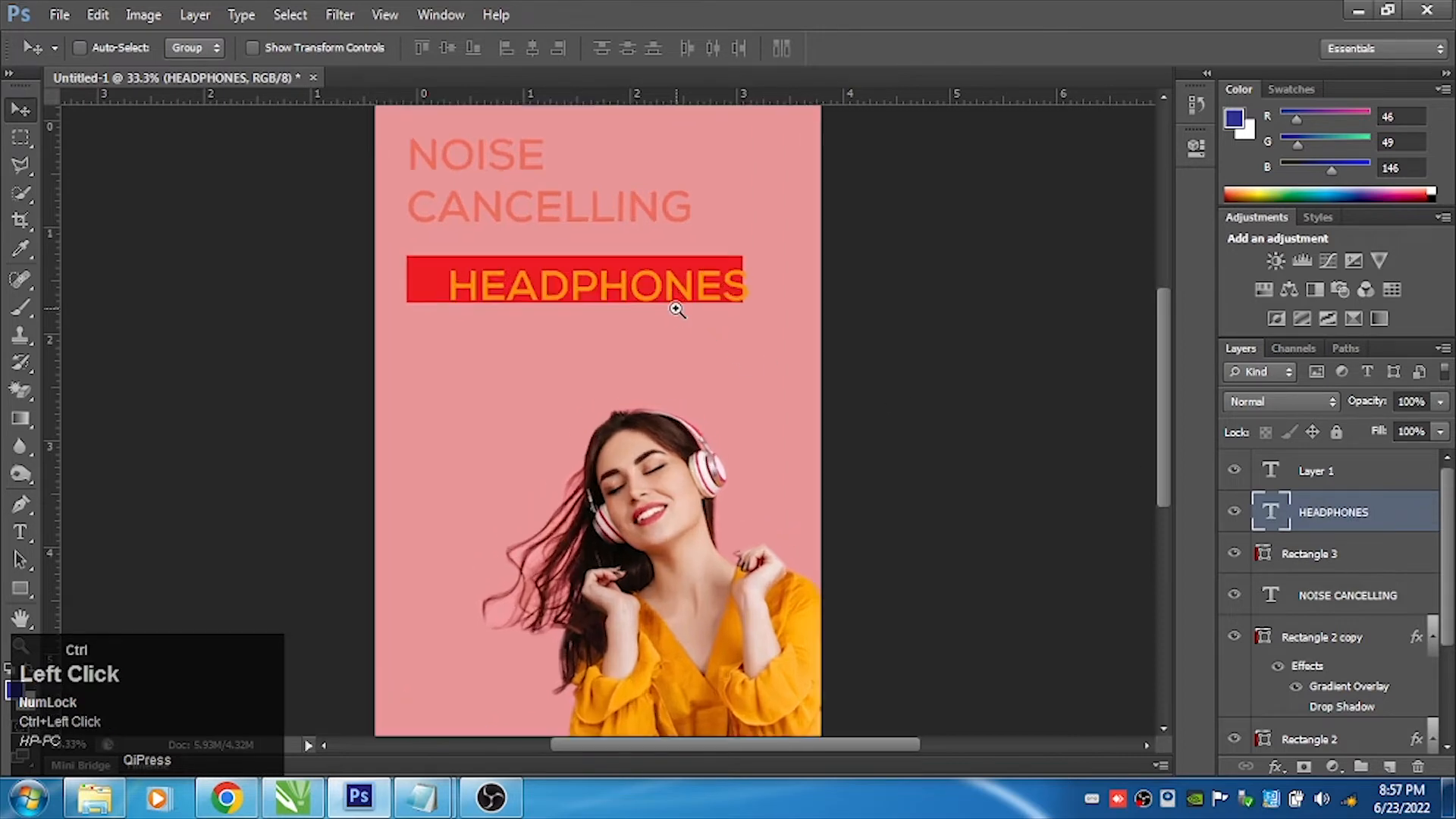
key("ctrl+t")
left_click_drag(781, 319, 746, 306)
key("Return")
left_click_drag(484, 277, 439, 266)
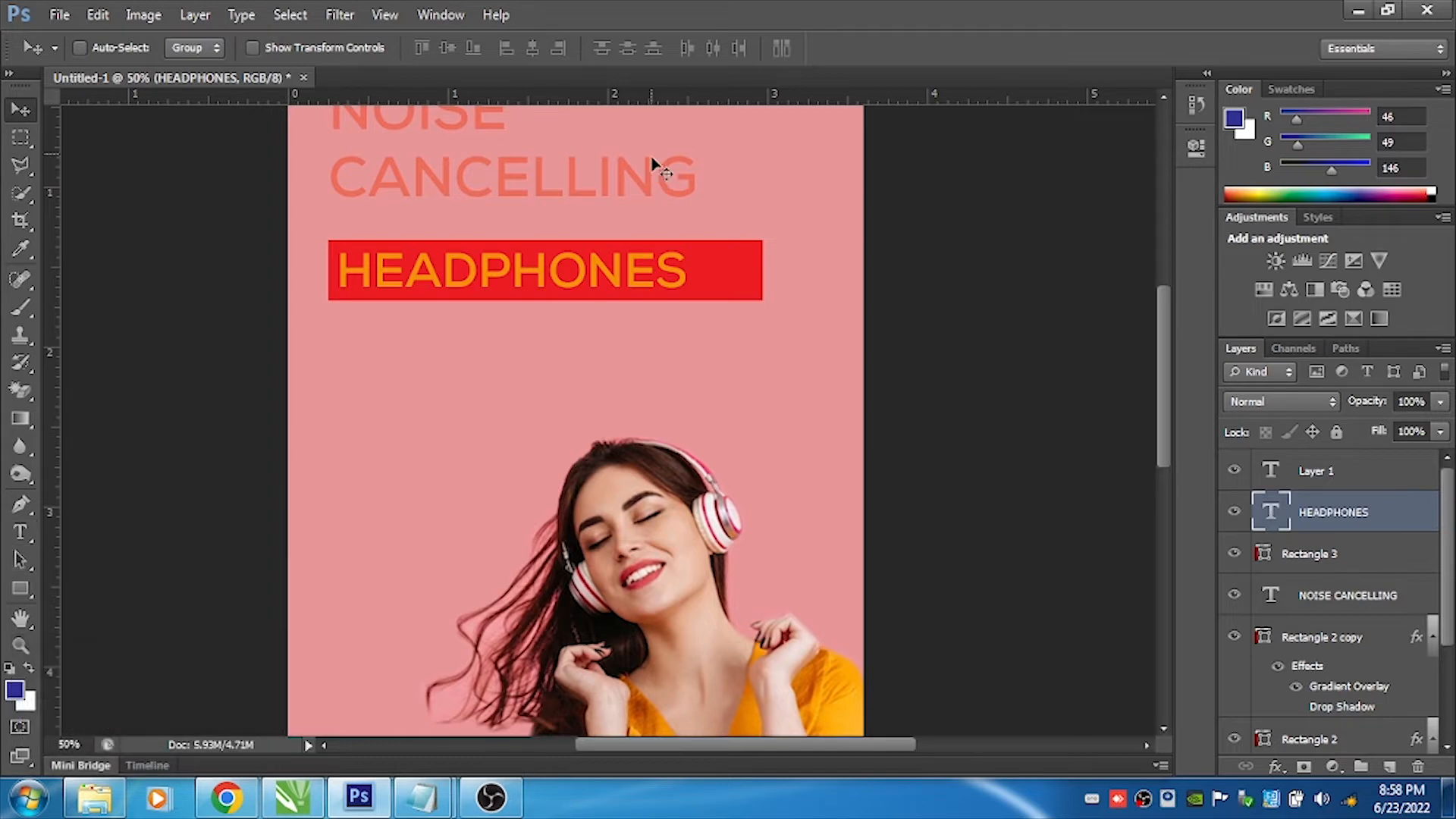
Open the "NOISE CANCELLING" heading for editing and select all of its text
left_click_drag(654, 150, 551, 309)
right_click(452, 276)
left_click(467, 289)
double_click(457, 279)
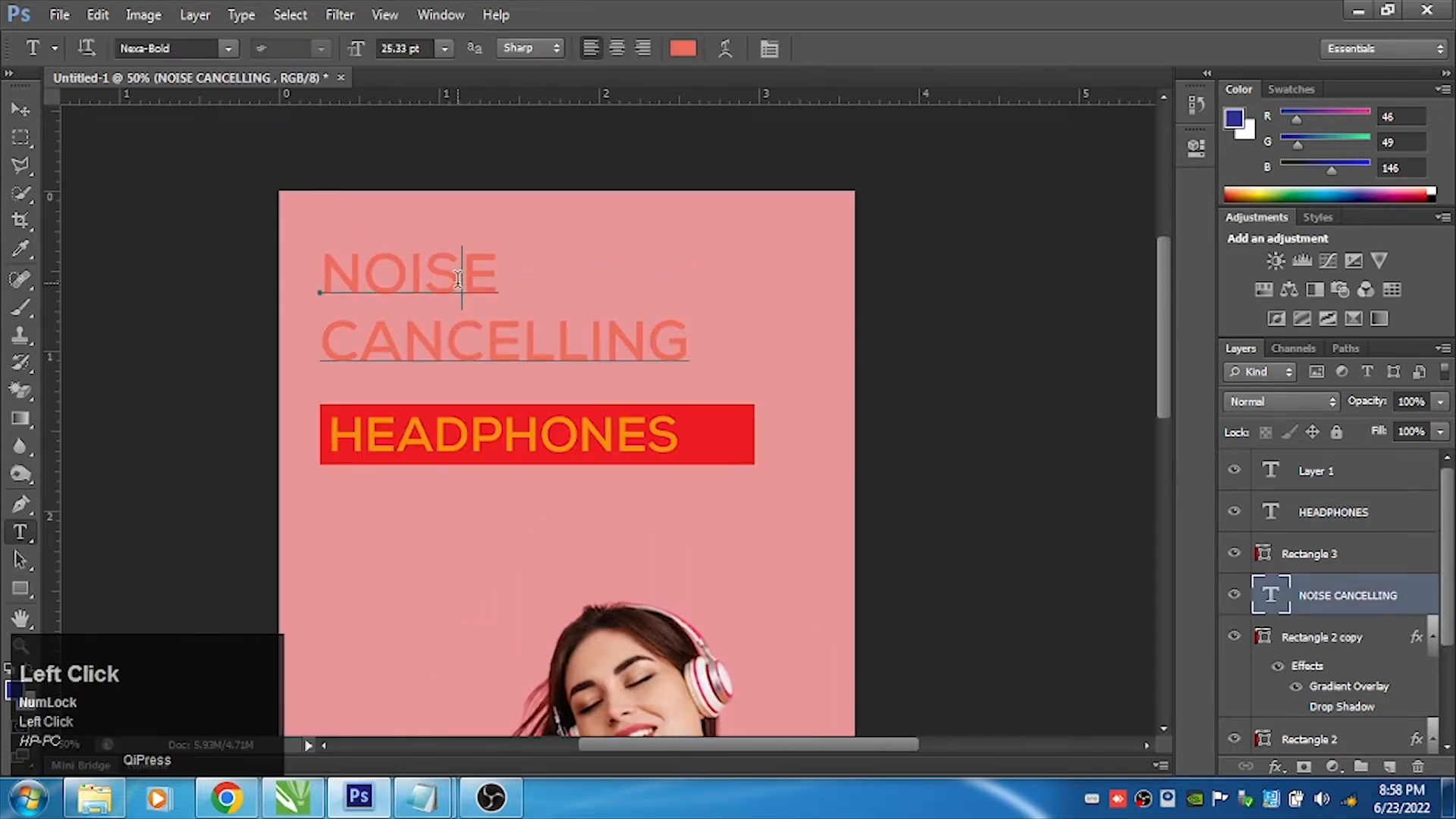
key("ctrl+a")
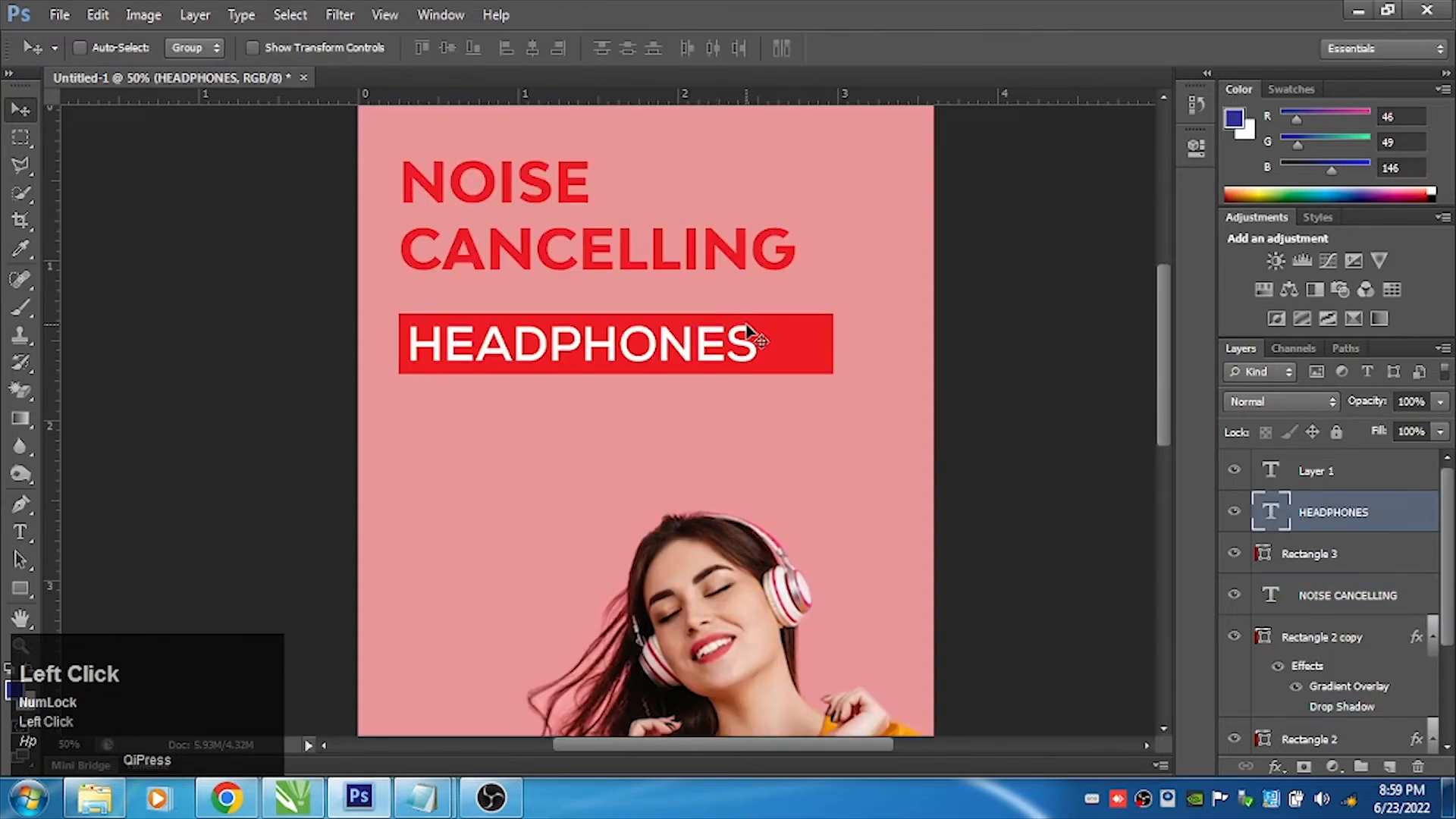
Set the font of the "HEADPHONES" text to Bw Modelica ExtraBold
key("t")
left_click(596, 351)
key("ctrl+a")
left_click(179, 50)
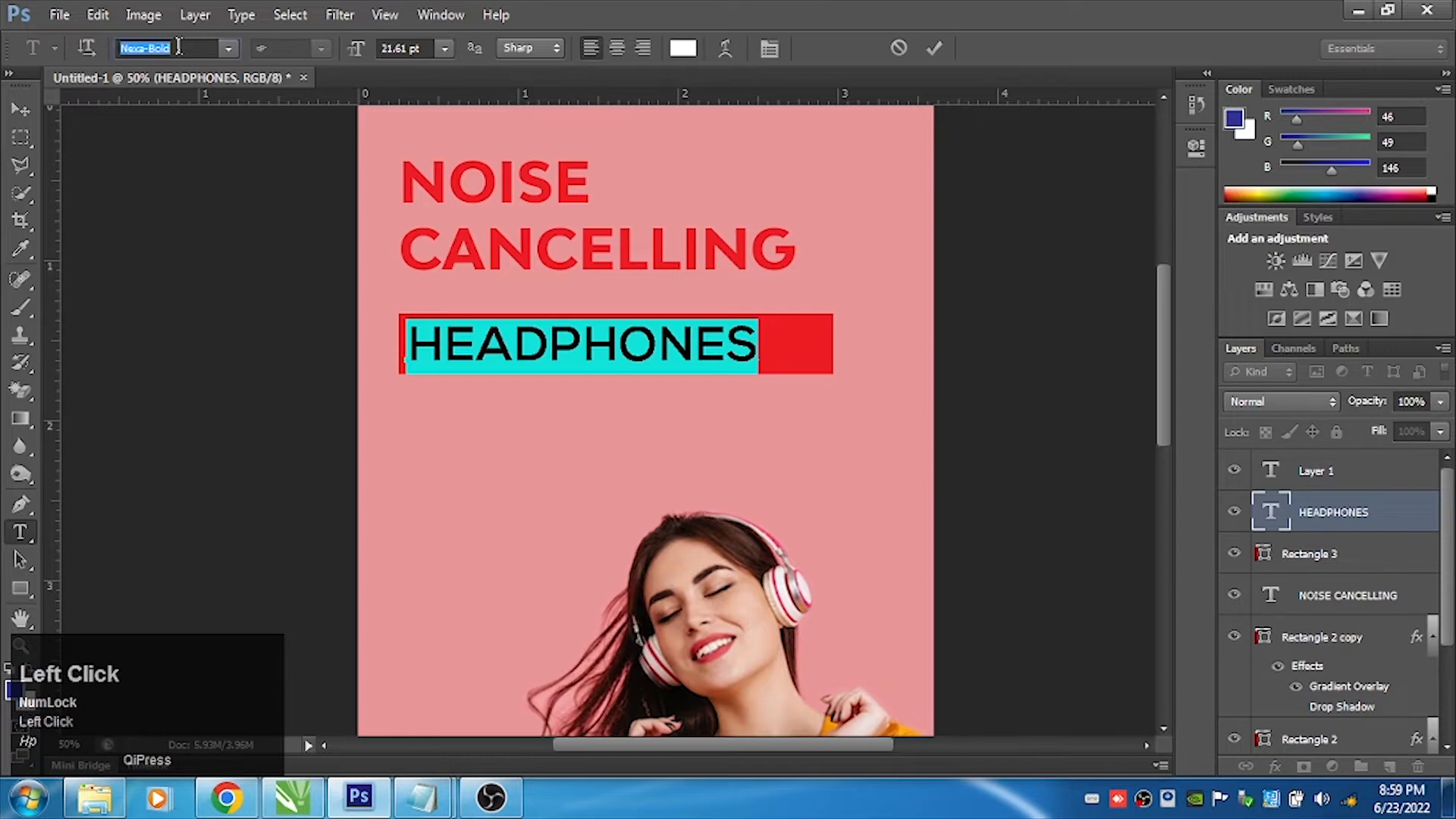
type("Bw Modelica")
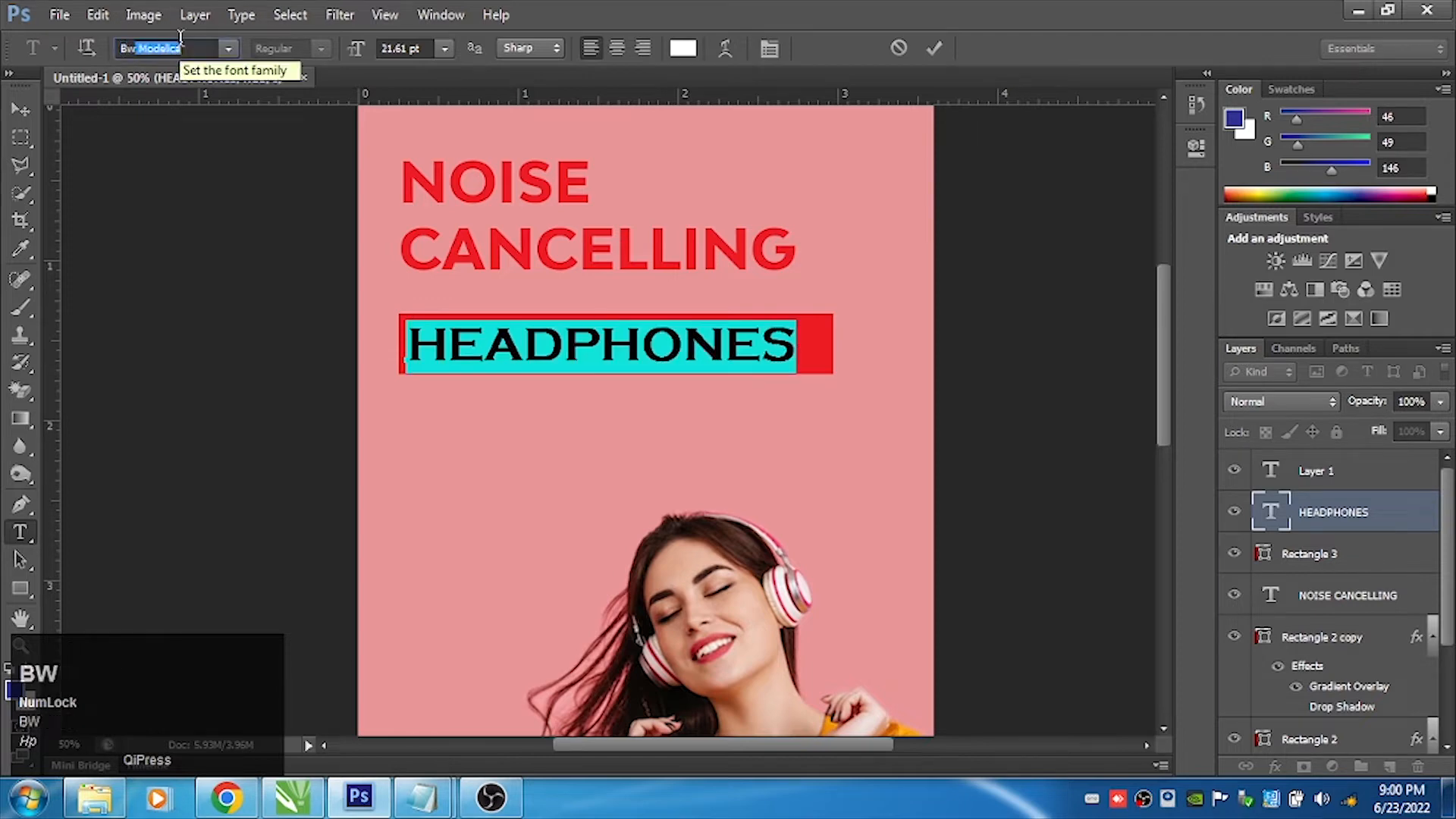
key("Return")
left_click(76, 143)
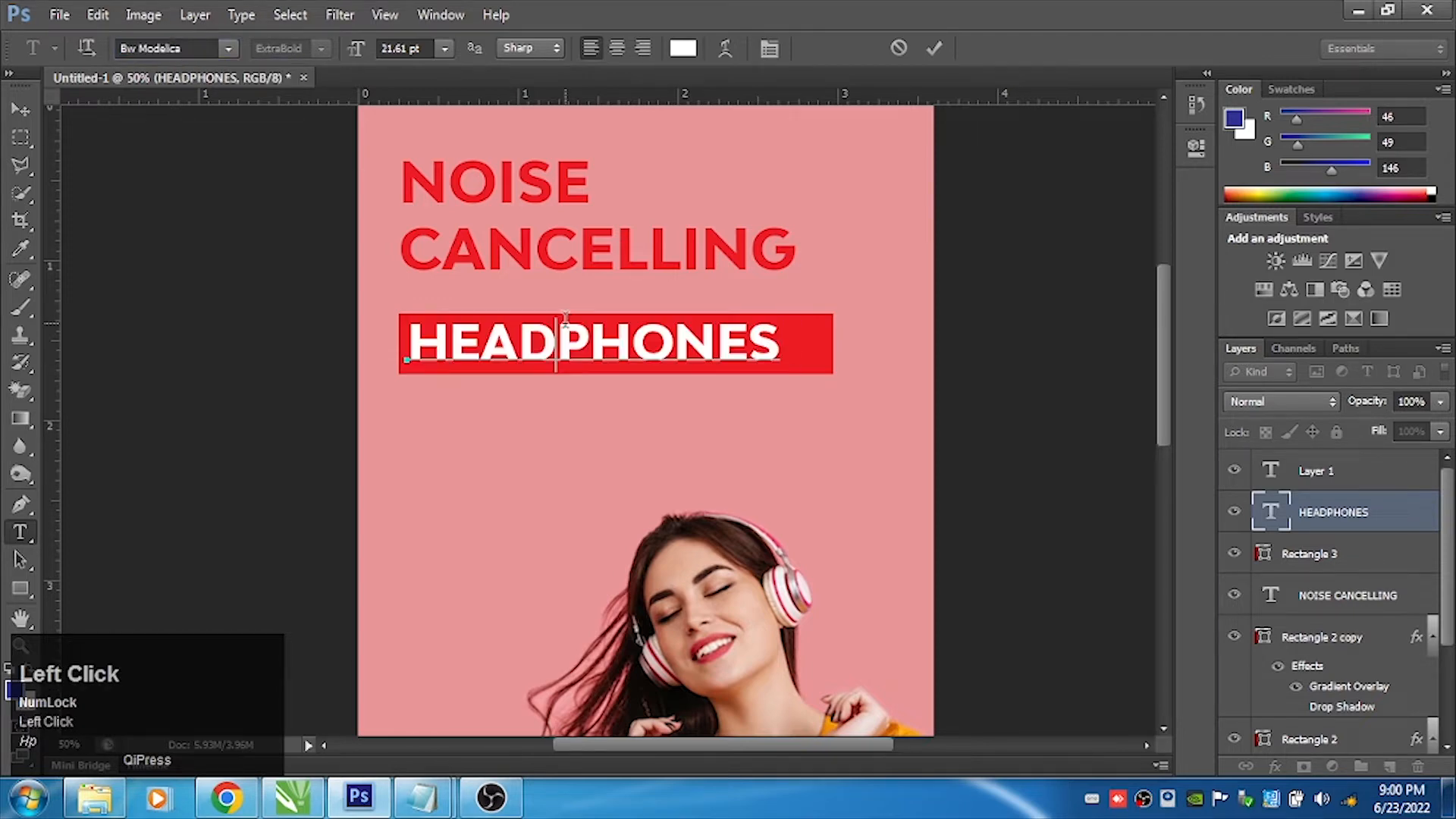
Select the red rectangle behind "HEADPHONES" and raise its lower-right corner point slightly with Direct Selection
left_click(21, 108)
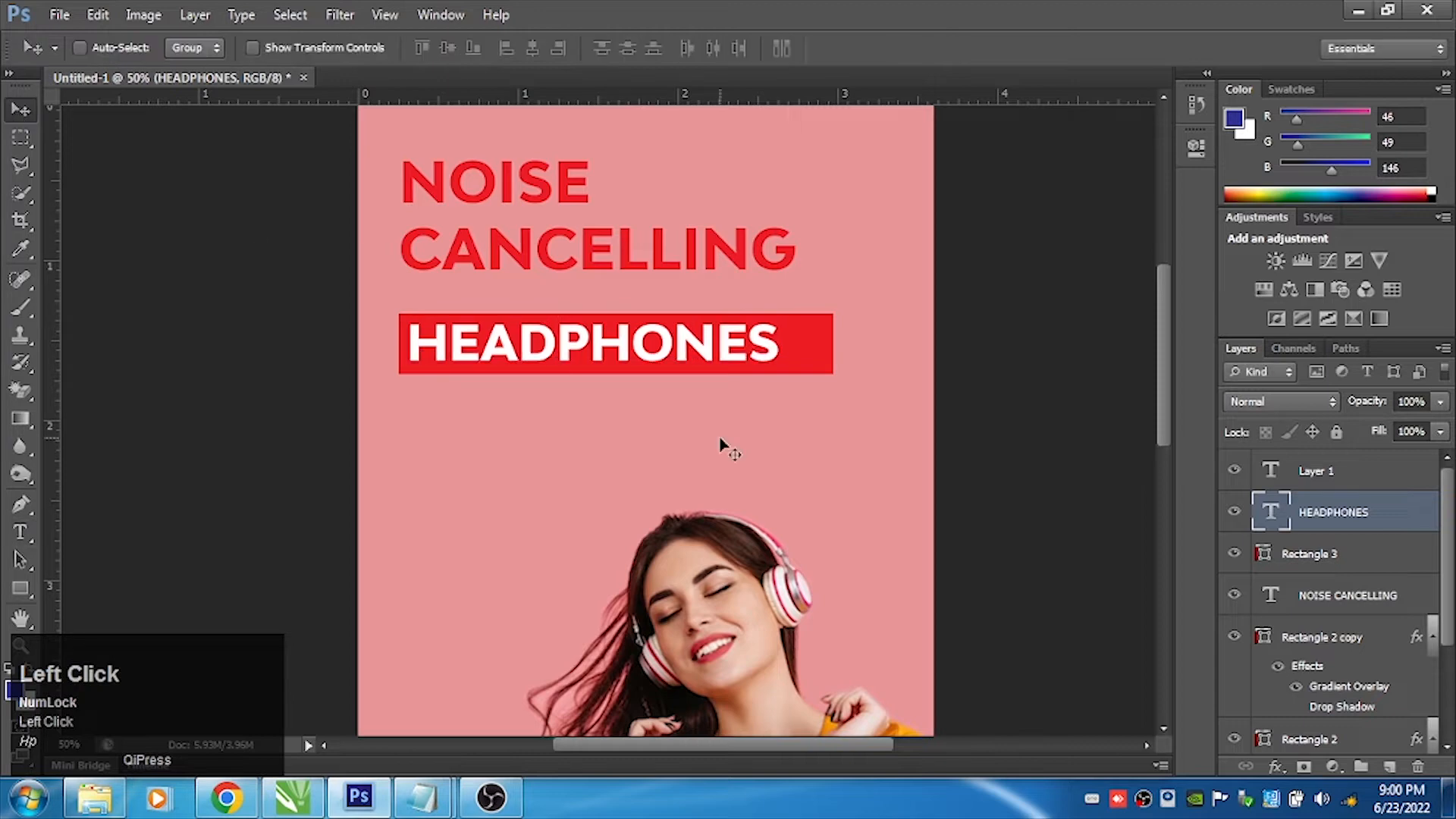
right_click(791, 349)
left_click(804, 348)
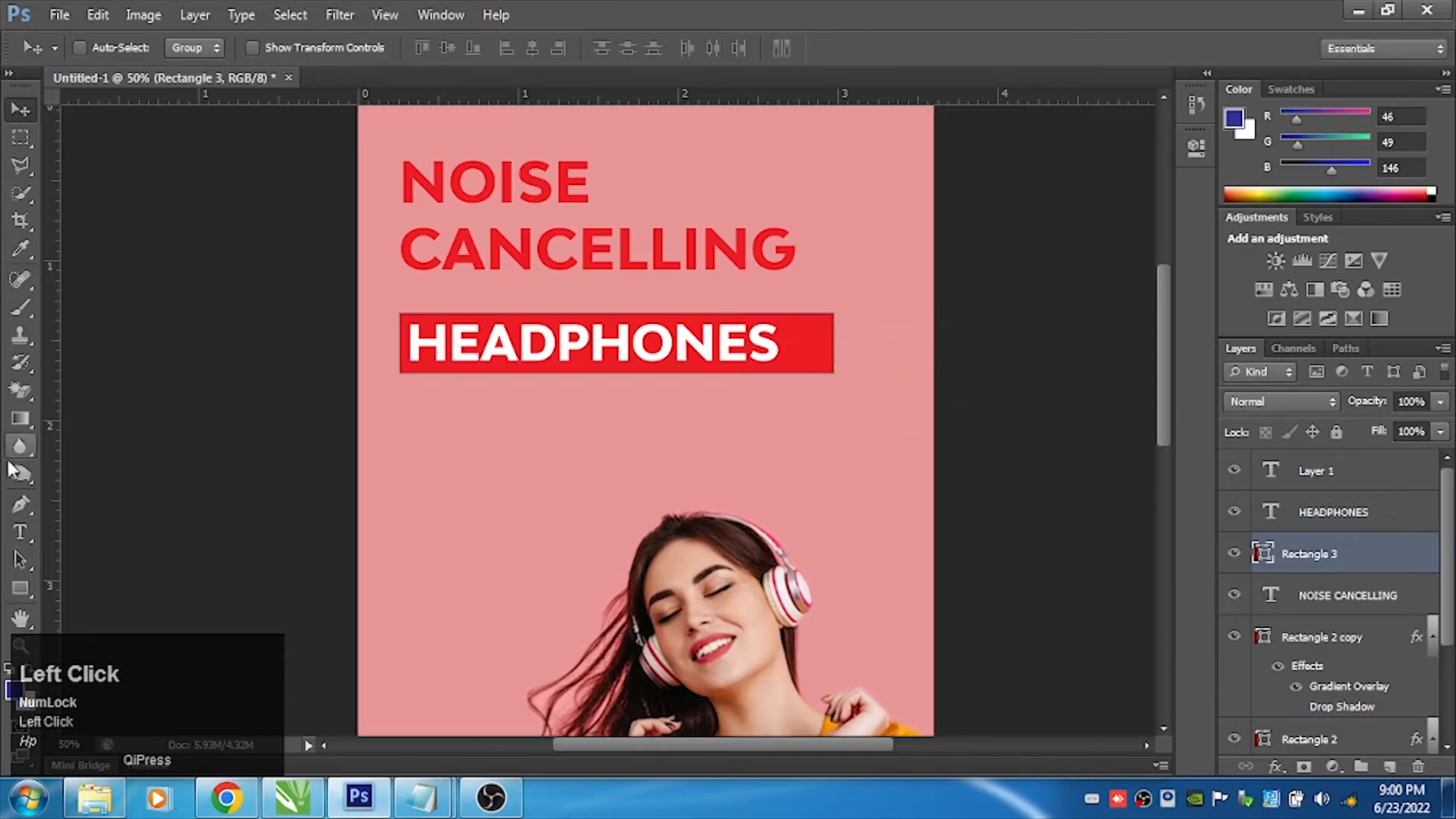
left_click(21, 505)
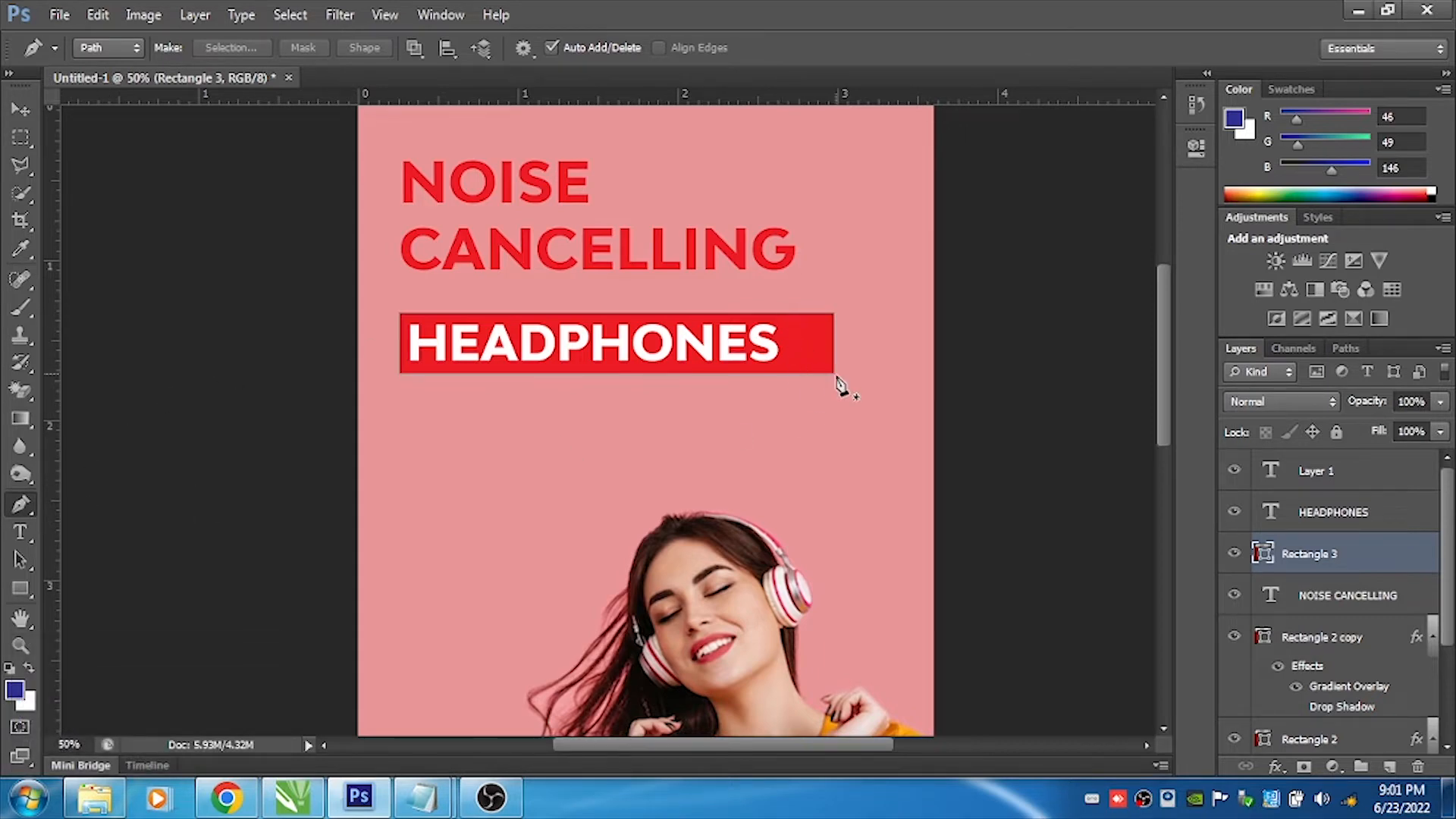
left_click(15, 116)
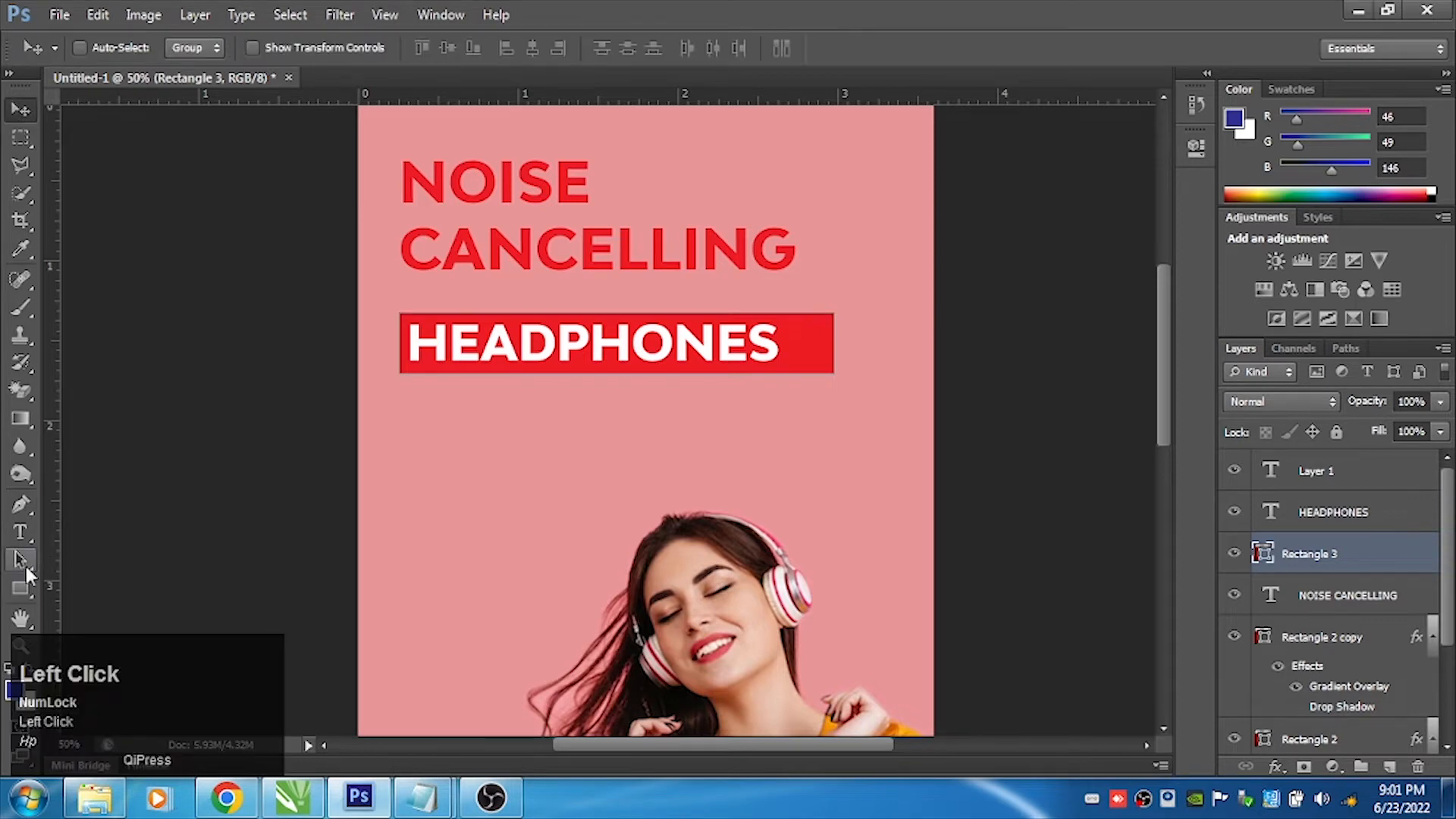
left_click(26, 566)
left_click(76, 570)
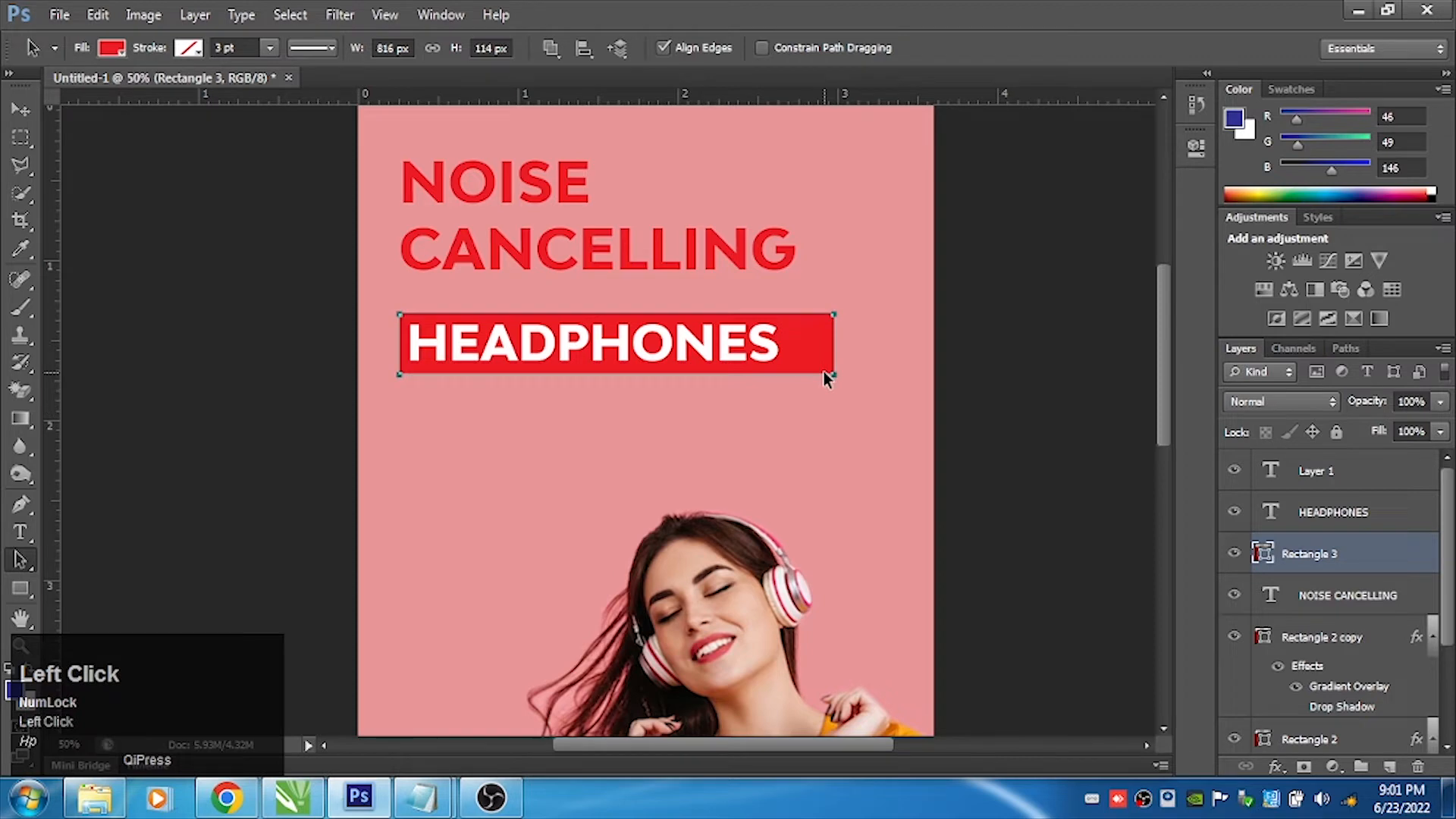
mouse_move(830, 371)
left_mouse_down()
mouse_move(834, 350)
mouse_move(832, 365)
left_mouse_up()
key("ctrl+z")
key("ctrl+z")
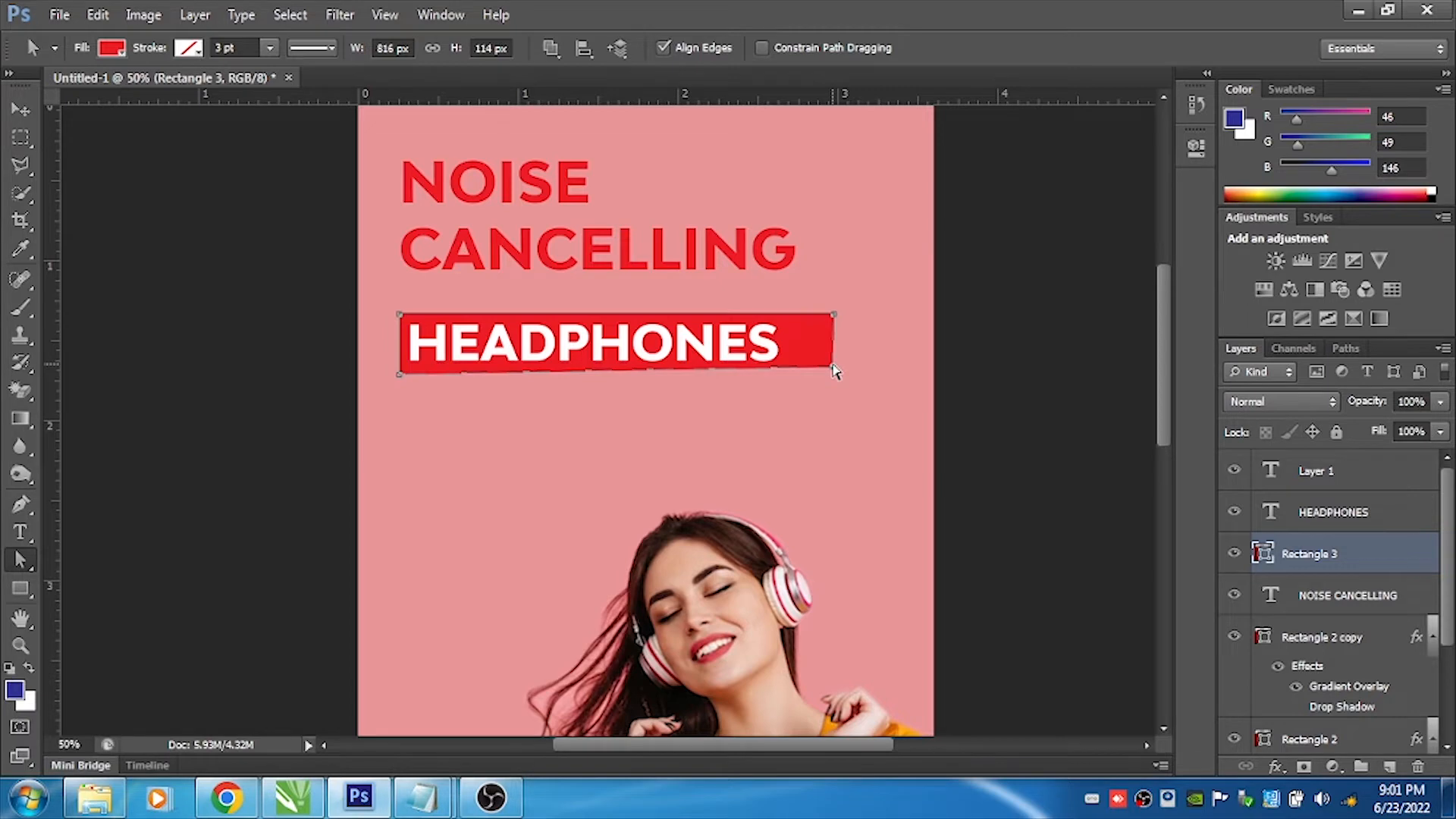
Move both right-hand corner points of the red rectangle inward so its right end slants just past "HEADPHONES"
left_click_drag(834, 371, 791, 367)
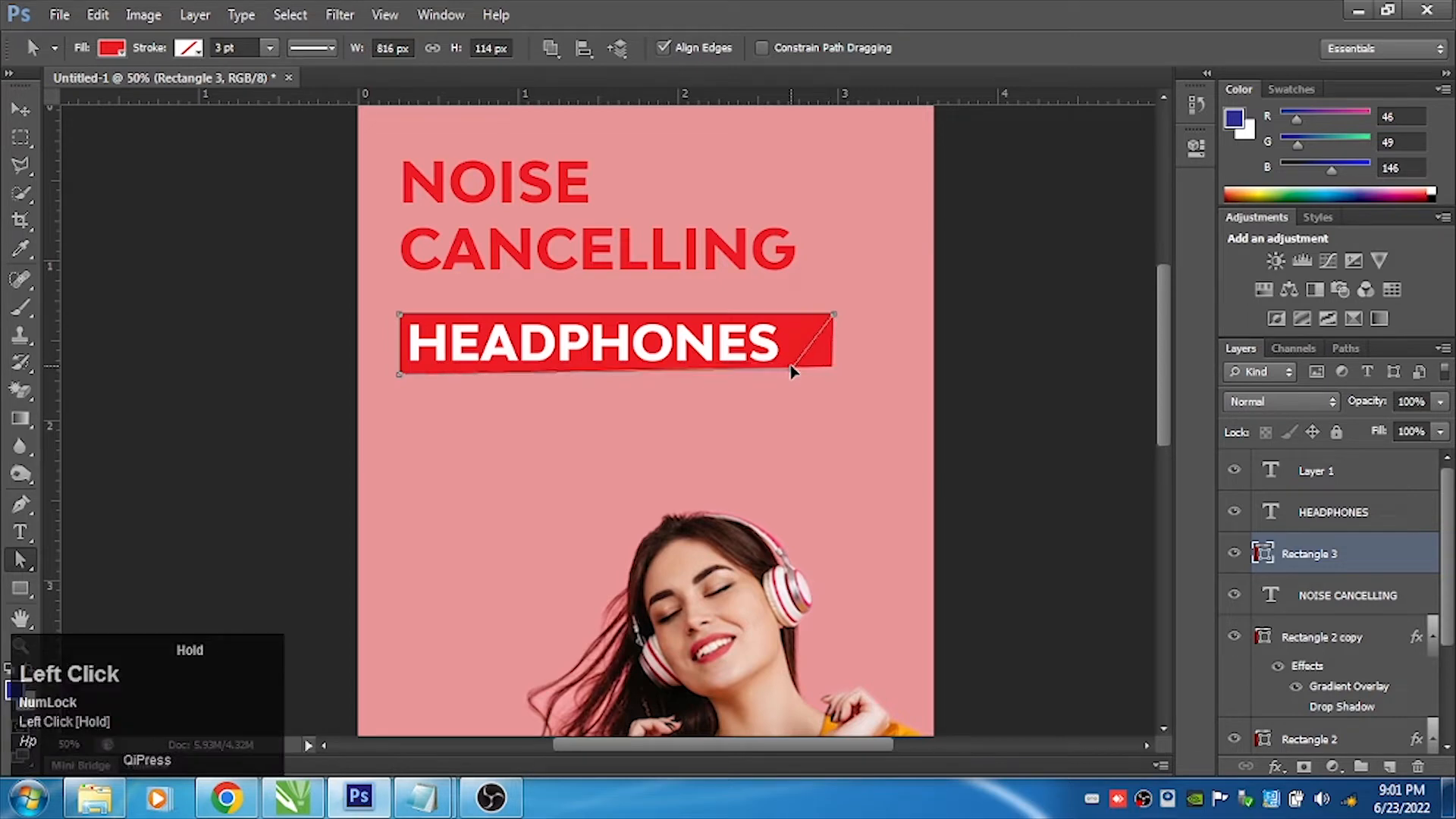
left_click_drag(833, 317, 793, 311)
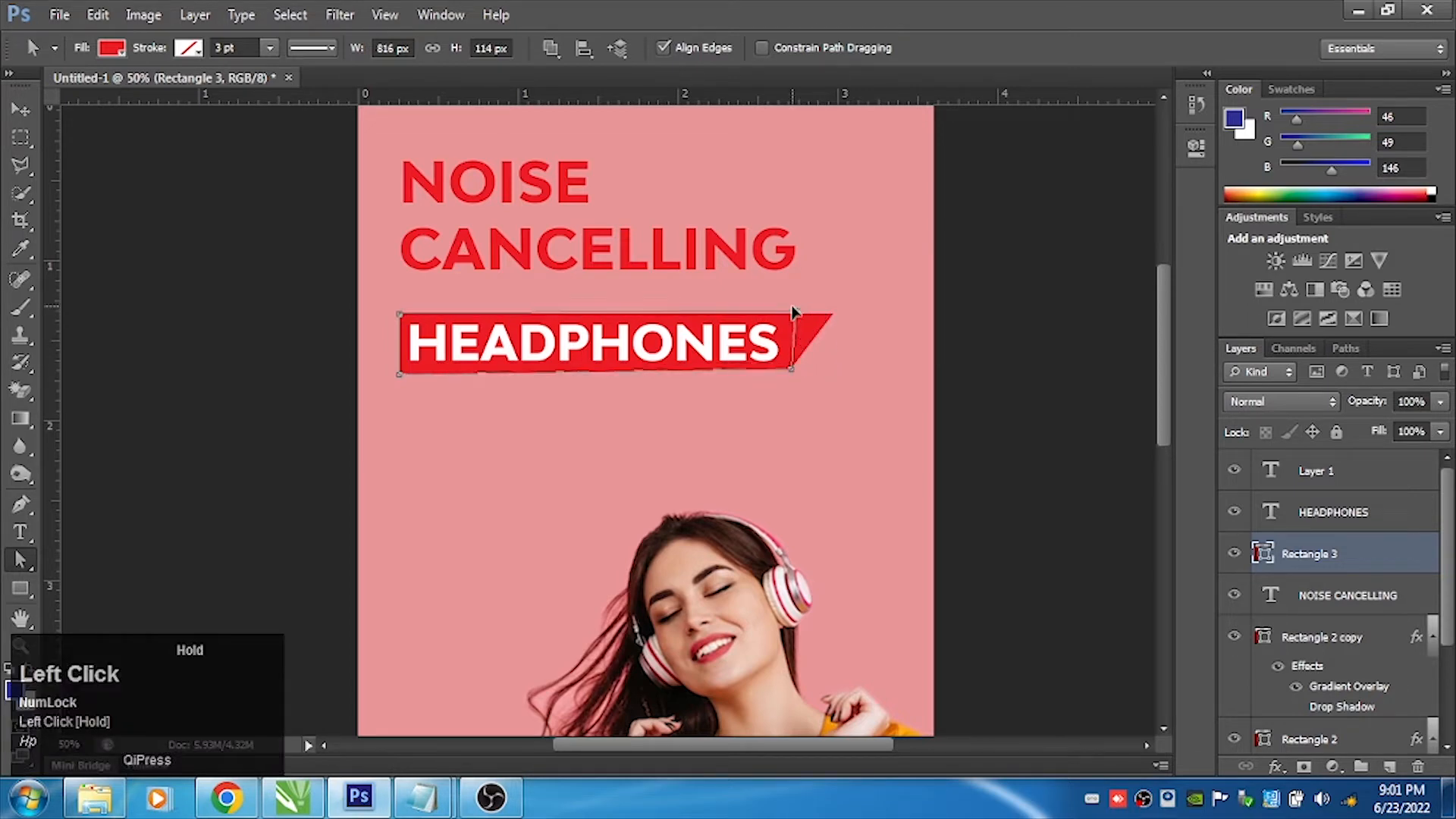
left_click_drag(792, 311, 805, 311)
left_click(14, 112)
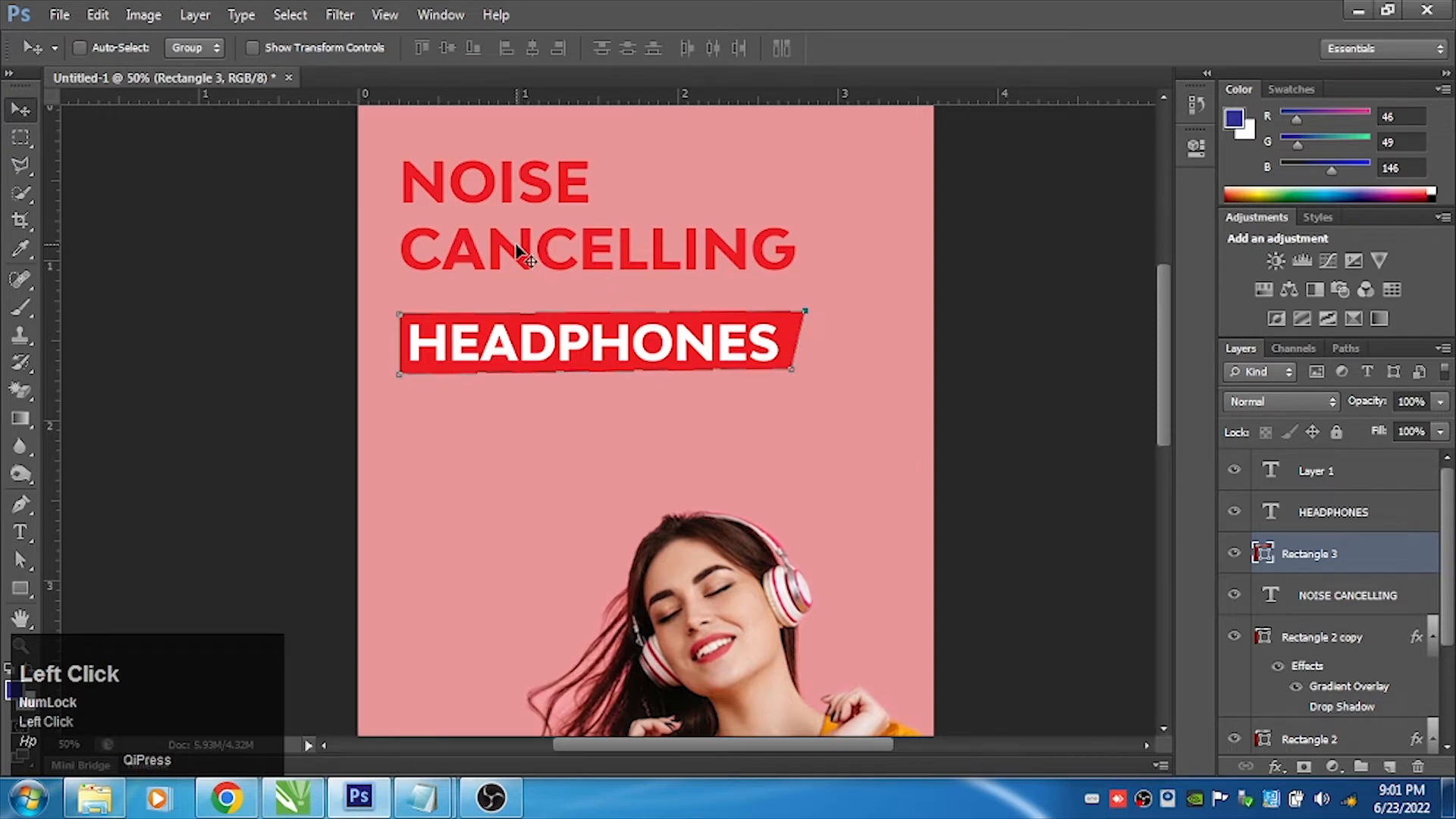
key("Return")
key("p")
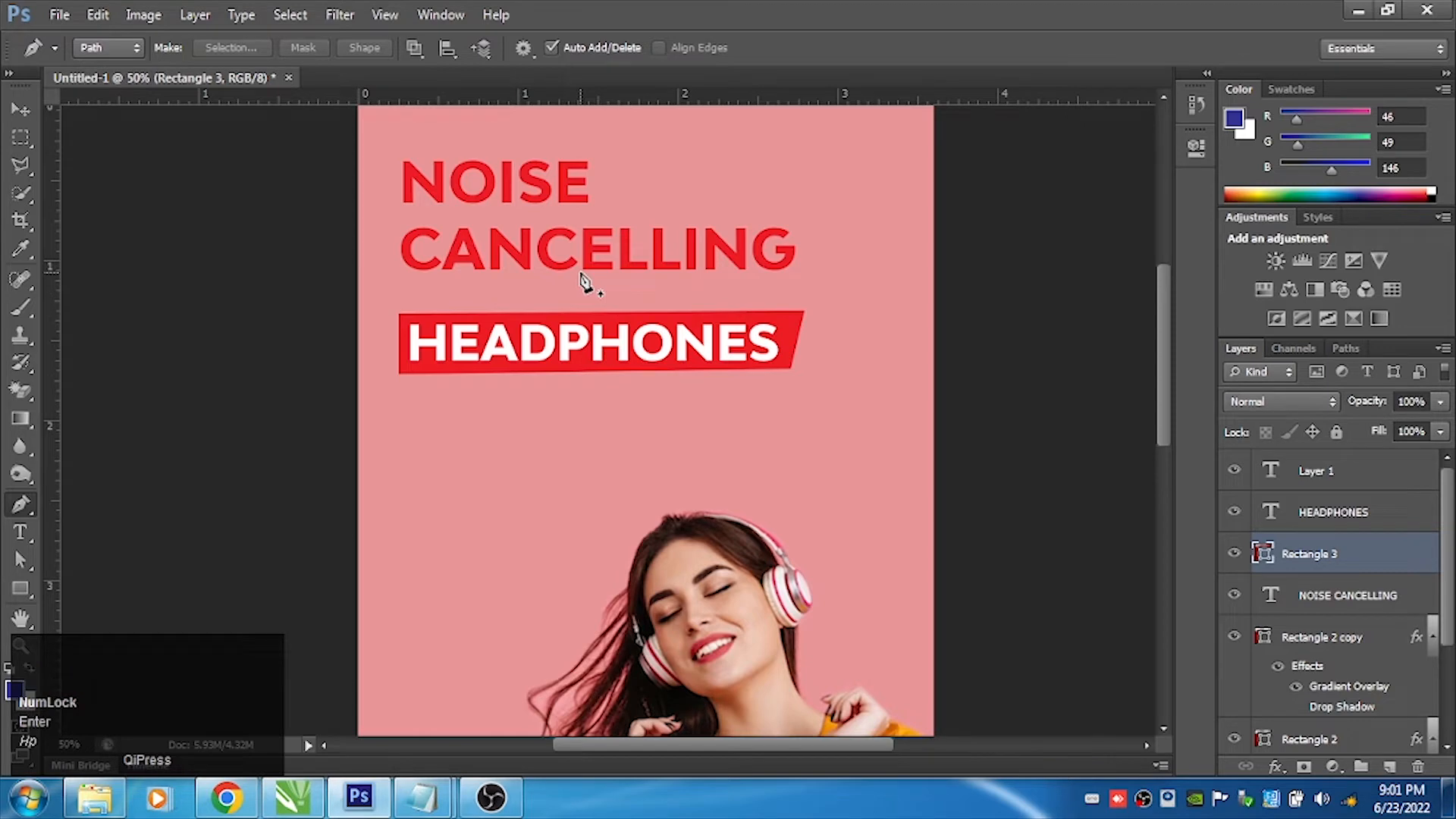
Move the "NOISE CANCELLING" heading down so it sits directly above the red rectangle
key("v")
right_click(533, 265)
left_click(576, 274)
left_click_drag(531, 251, 523, 278)
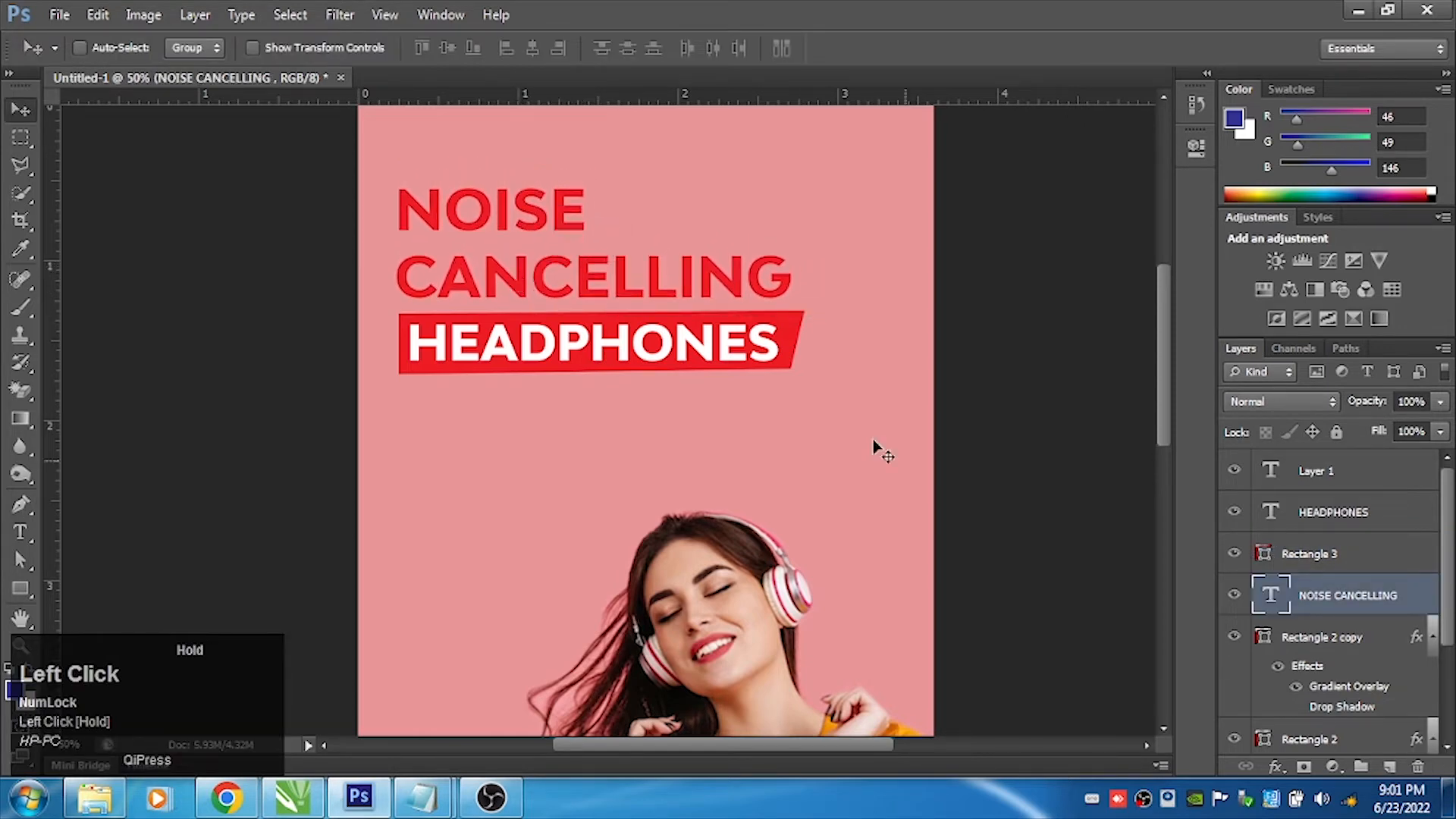
Add a black Multiply drop shadow with 89% opacity to the "NOISE CANCELLING" heading
left_click(1279, 768)
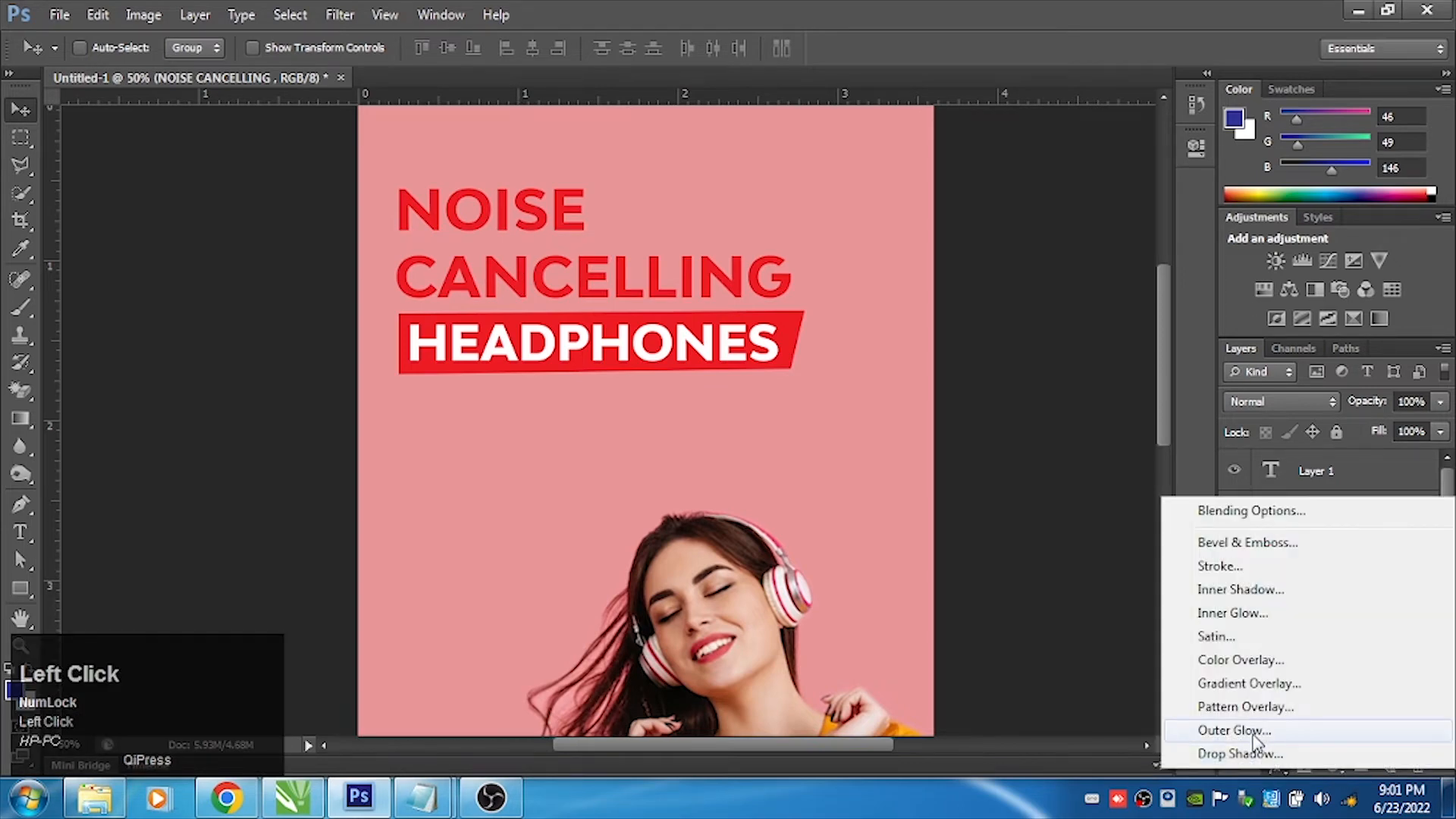
left_click(1255, 754)
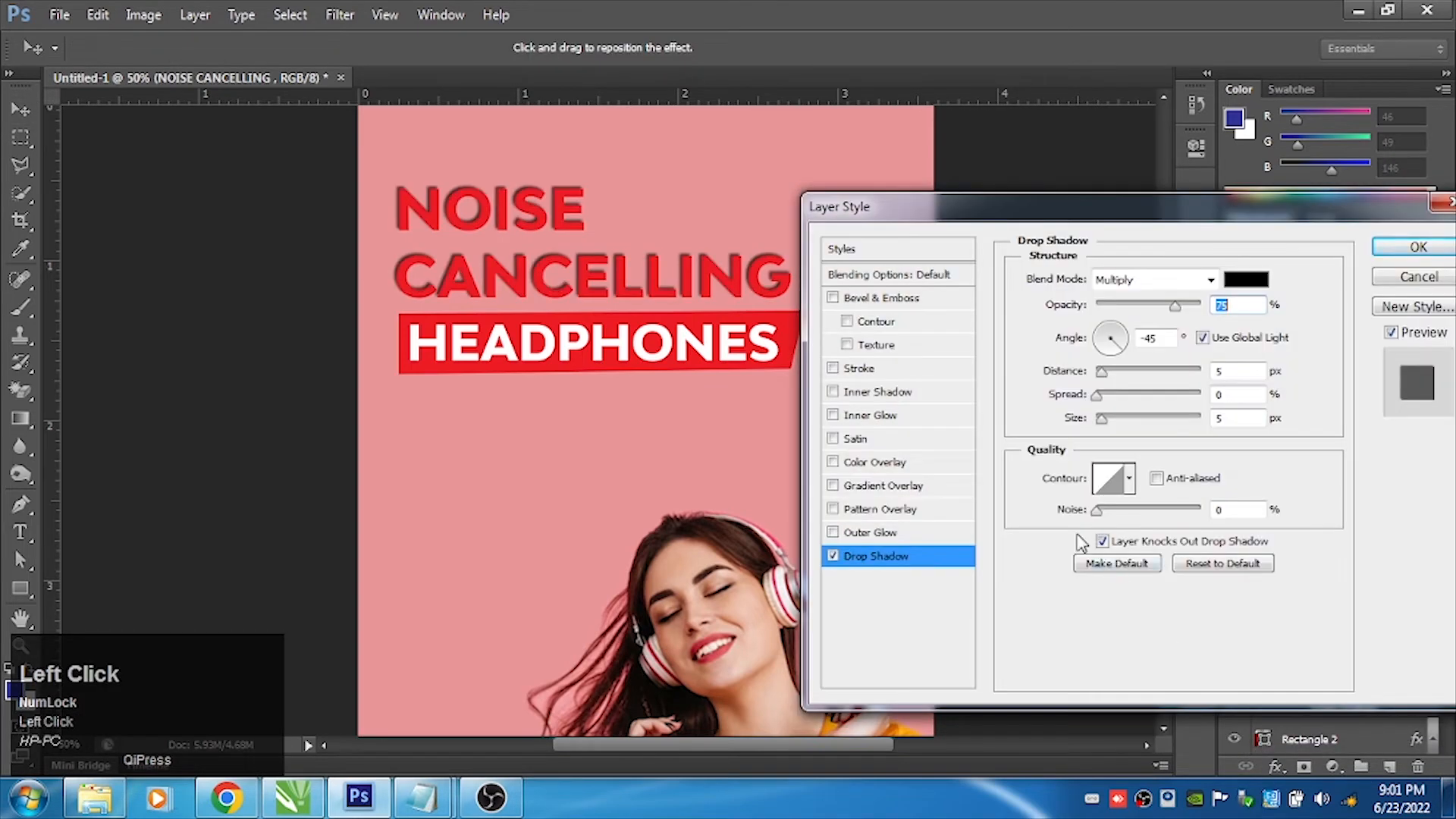
left_click_drag(1137, 206, 1098, 179)
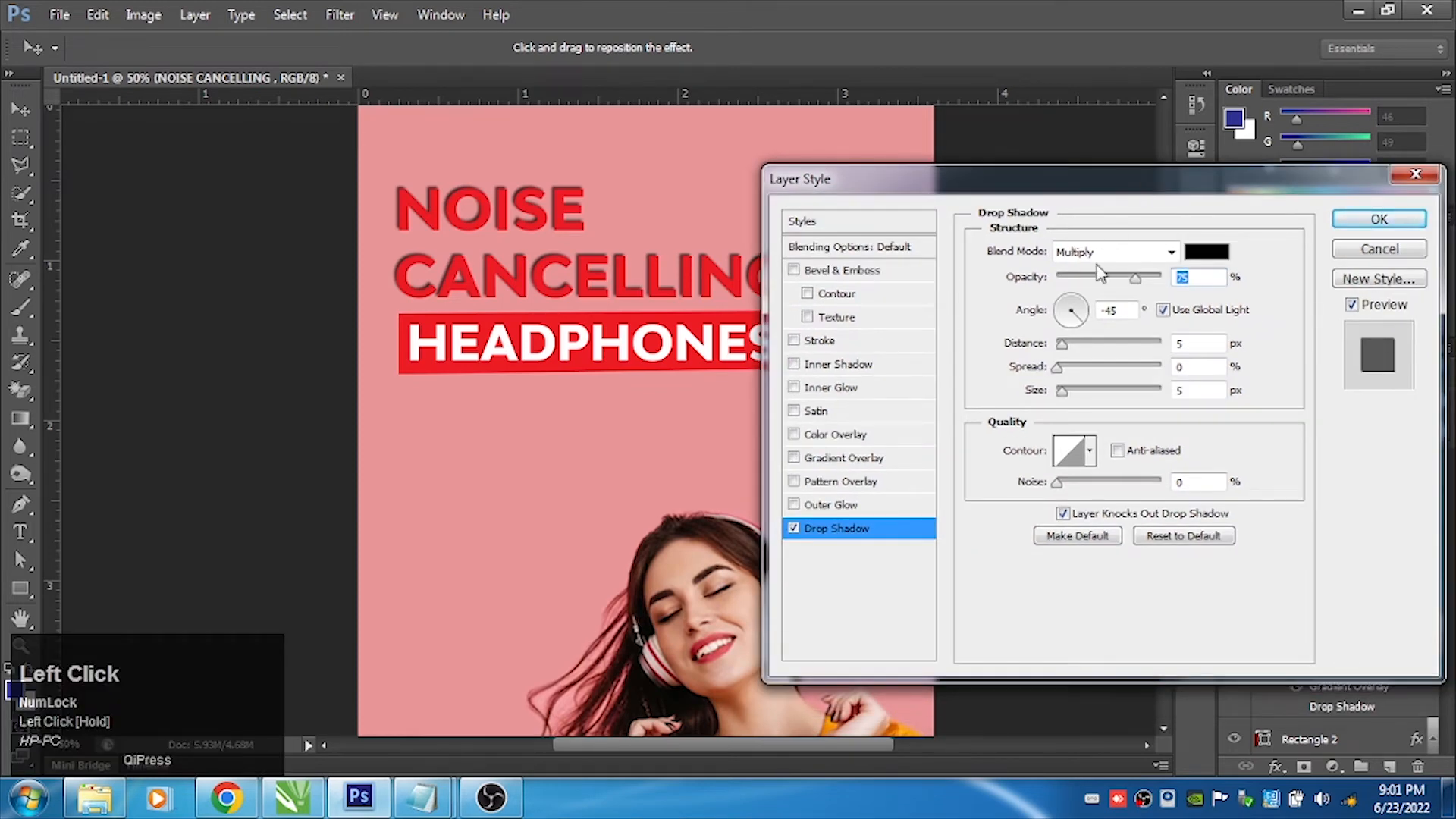
left_click_drag(1139, 284, 1143, 290)
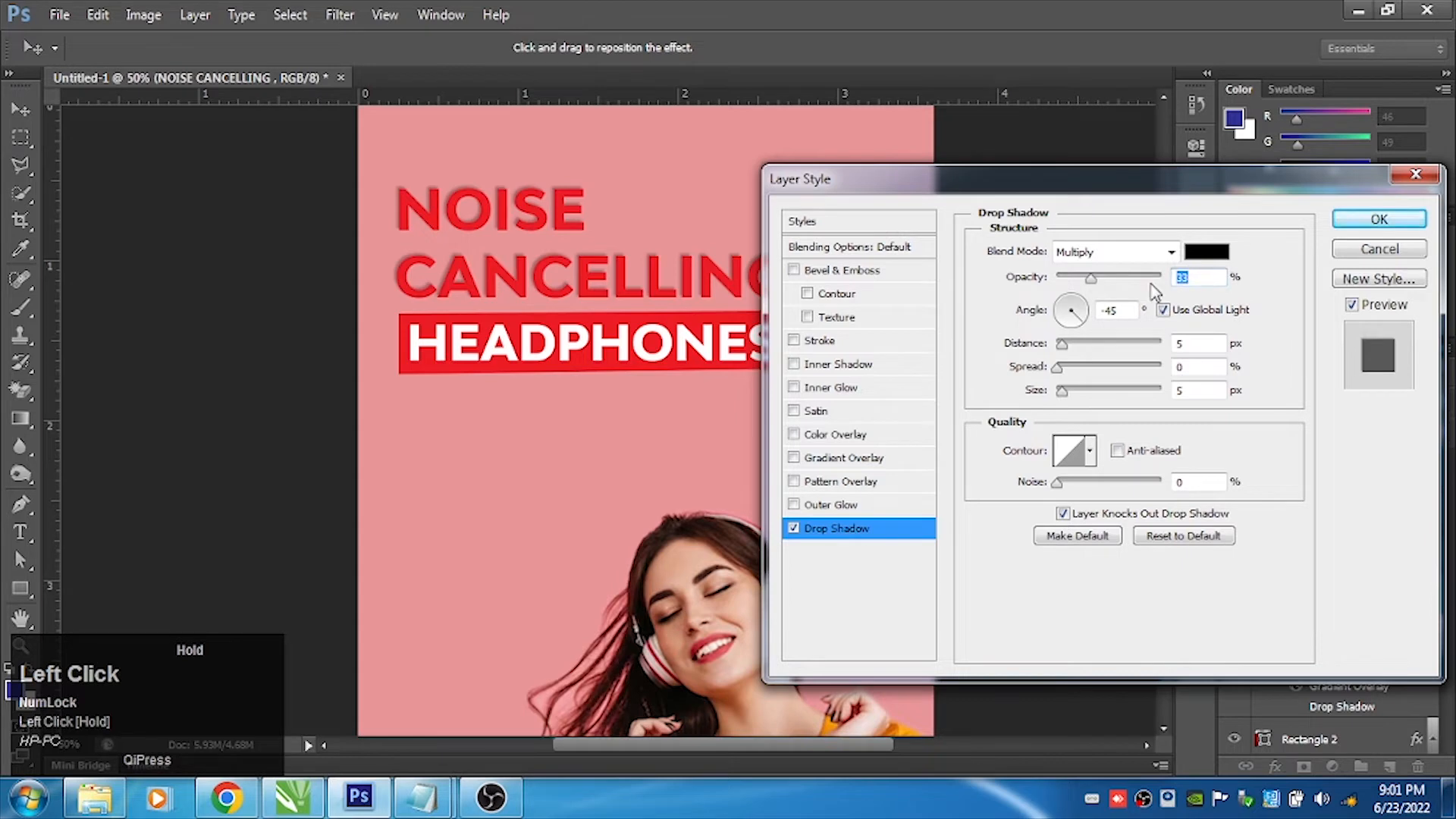
left_click_drag(1091, 279, 1141, 292)
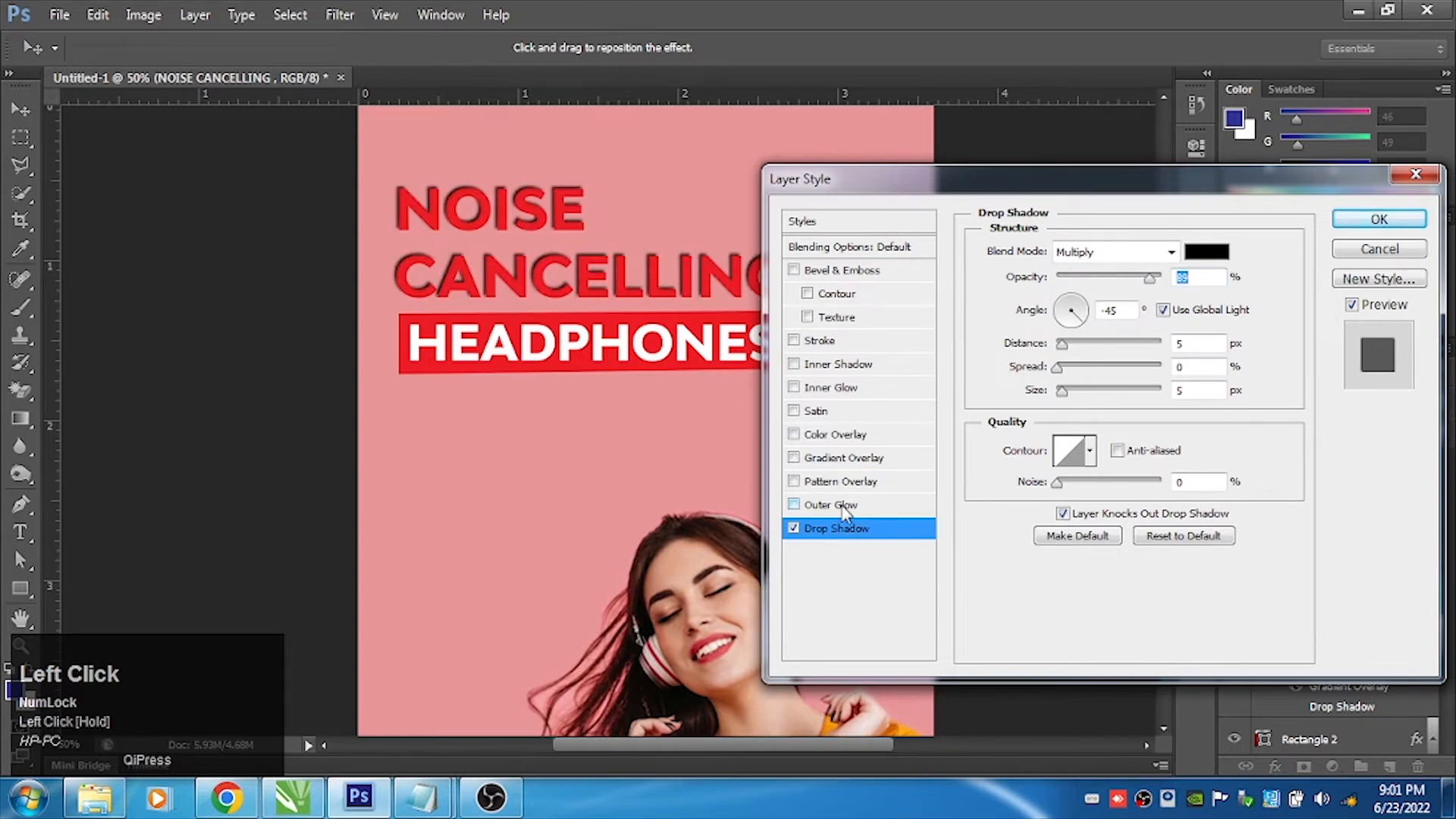
Add a 3 px outside stroke in near-white fcf2f2 to the "NOISE CANCELLING" heading and apply the layer style
left_click(828, 348)
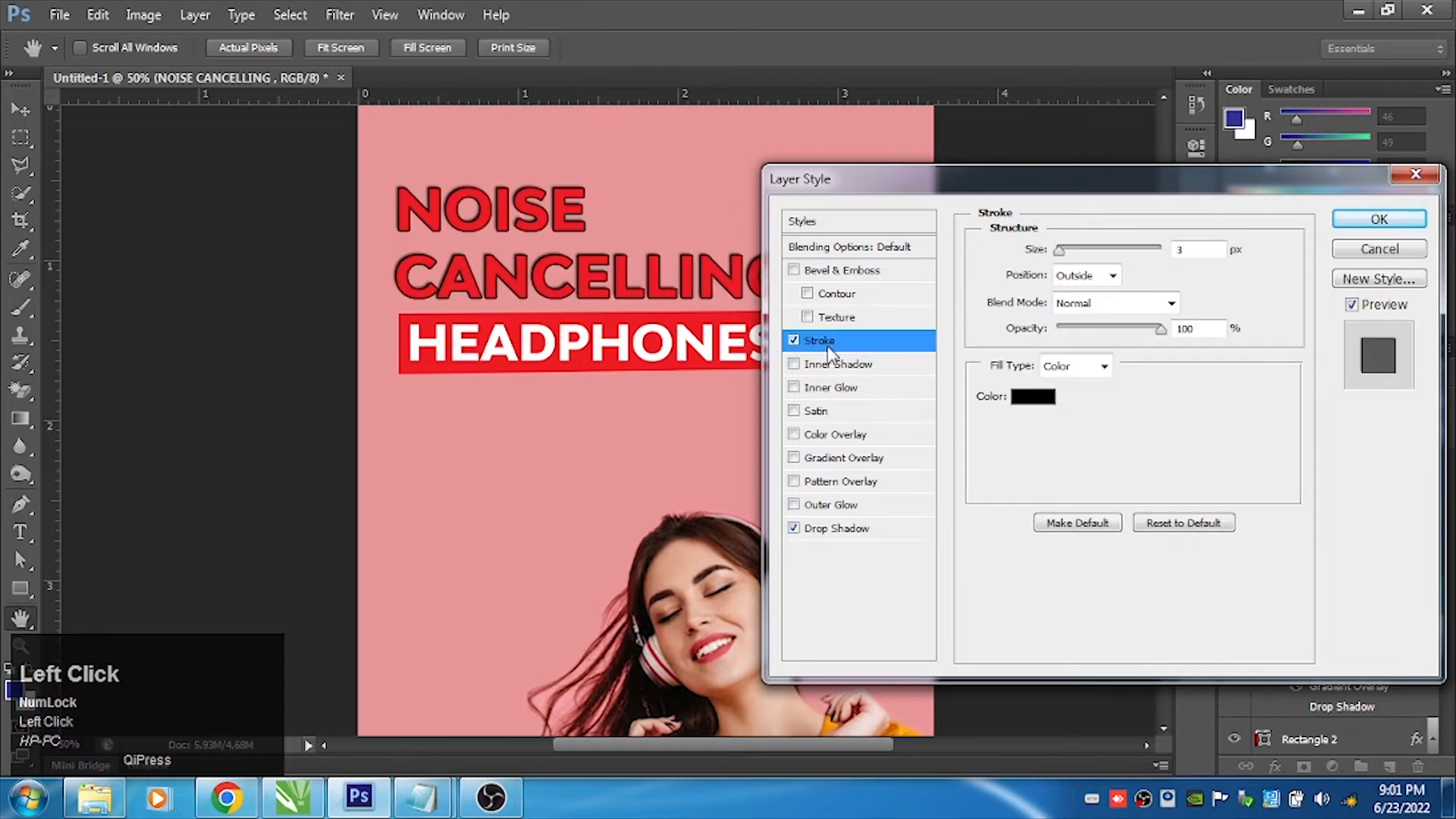
left_click(1035, 397)
left_click(448, 196)
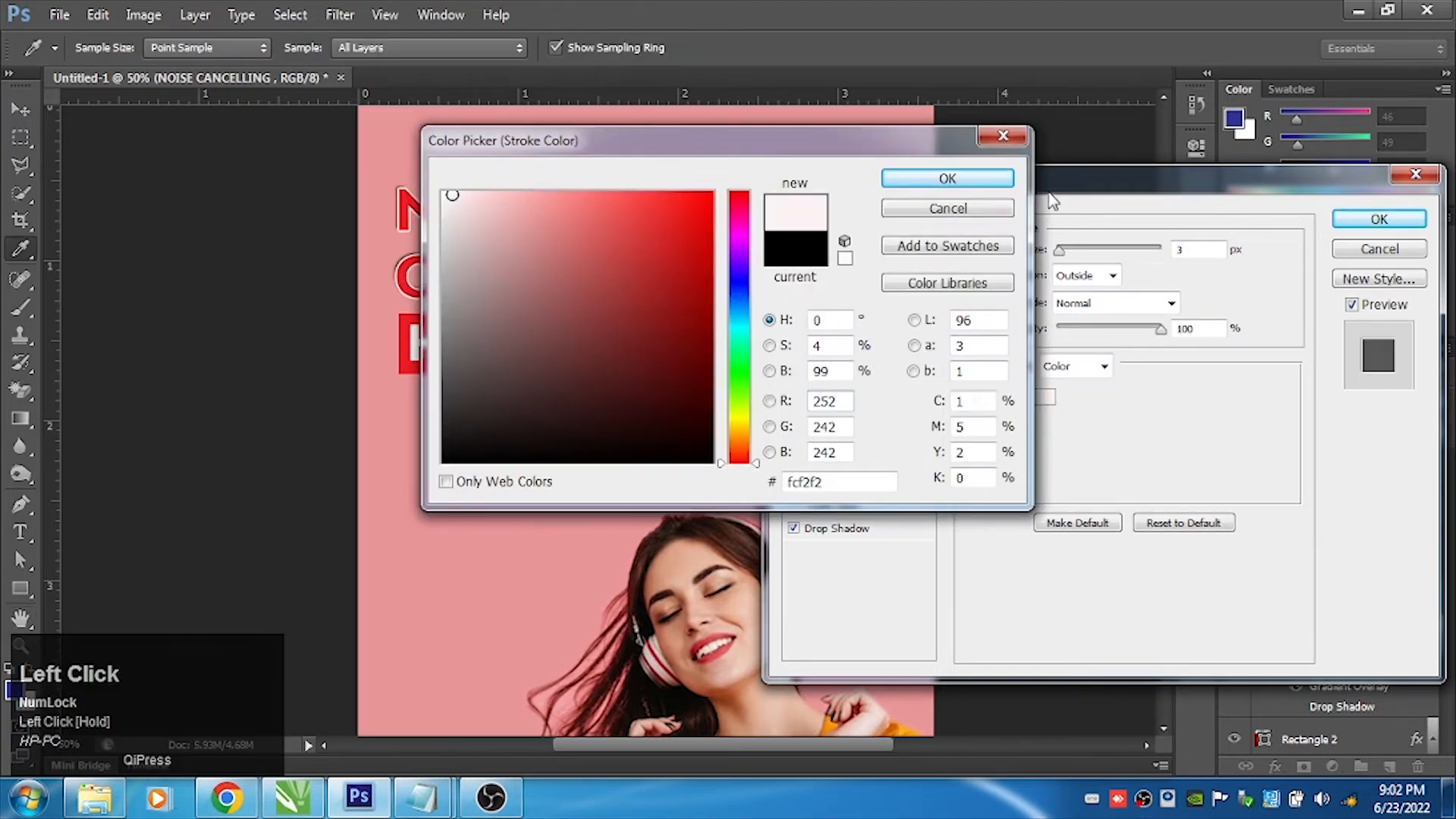
left_click(975, 179)
left_click_drag(1103, 192, 1035, 207)
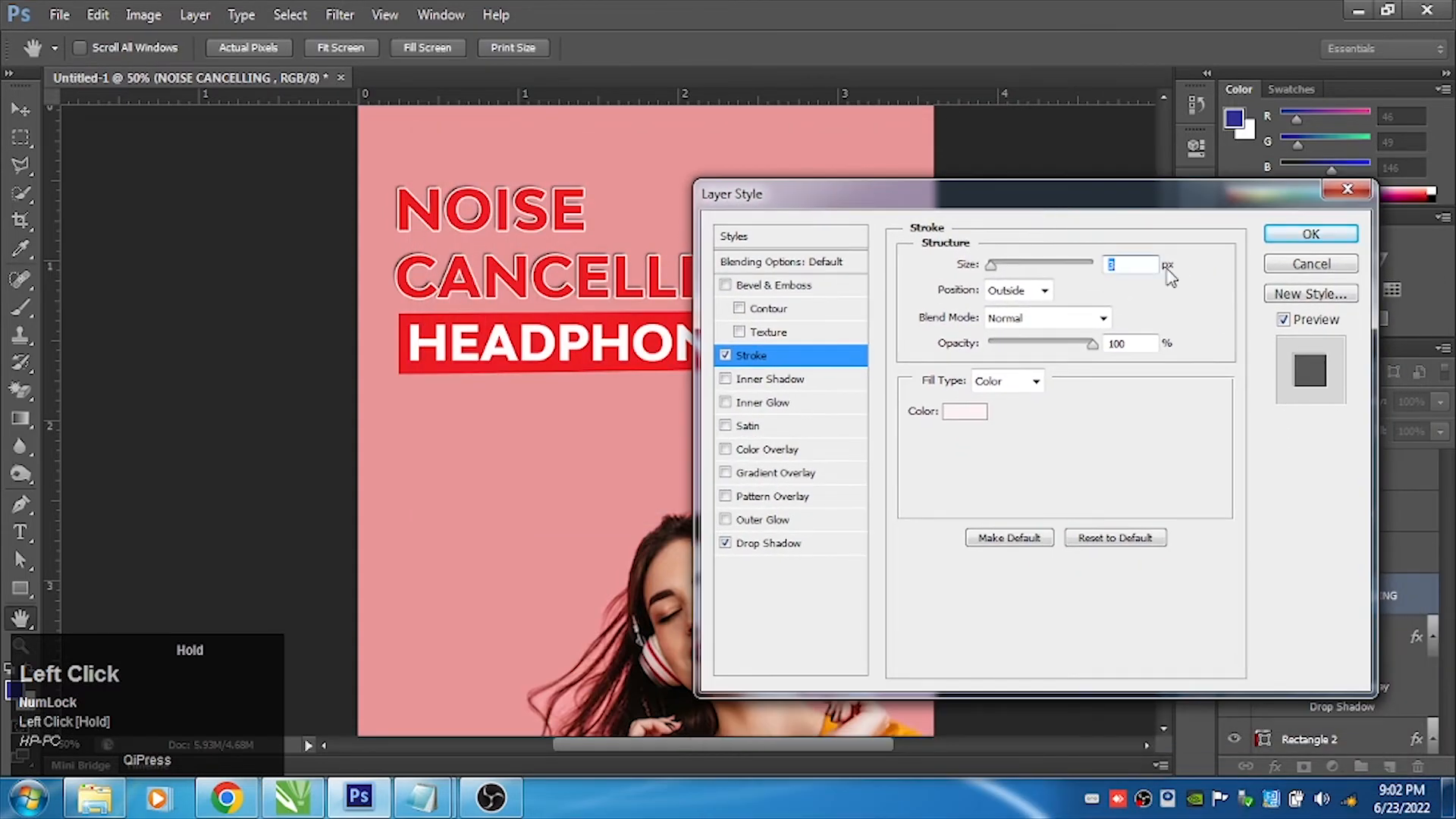
left_click(1311, 235)
Try a white drop shadow with a 19 px distance and a changed angle on the red rectangle
right_click(781, 334)
left_click(852, 360)
left_click(1276, 766)
left_click(1266, 755)
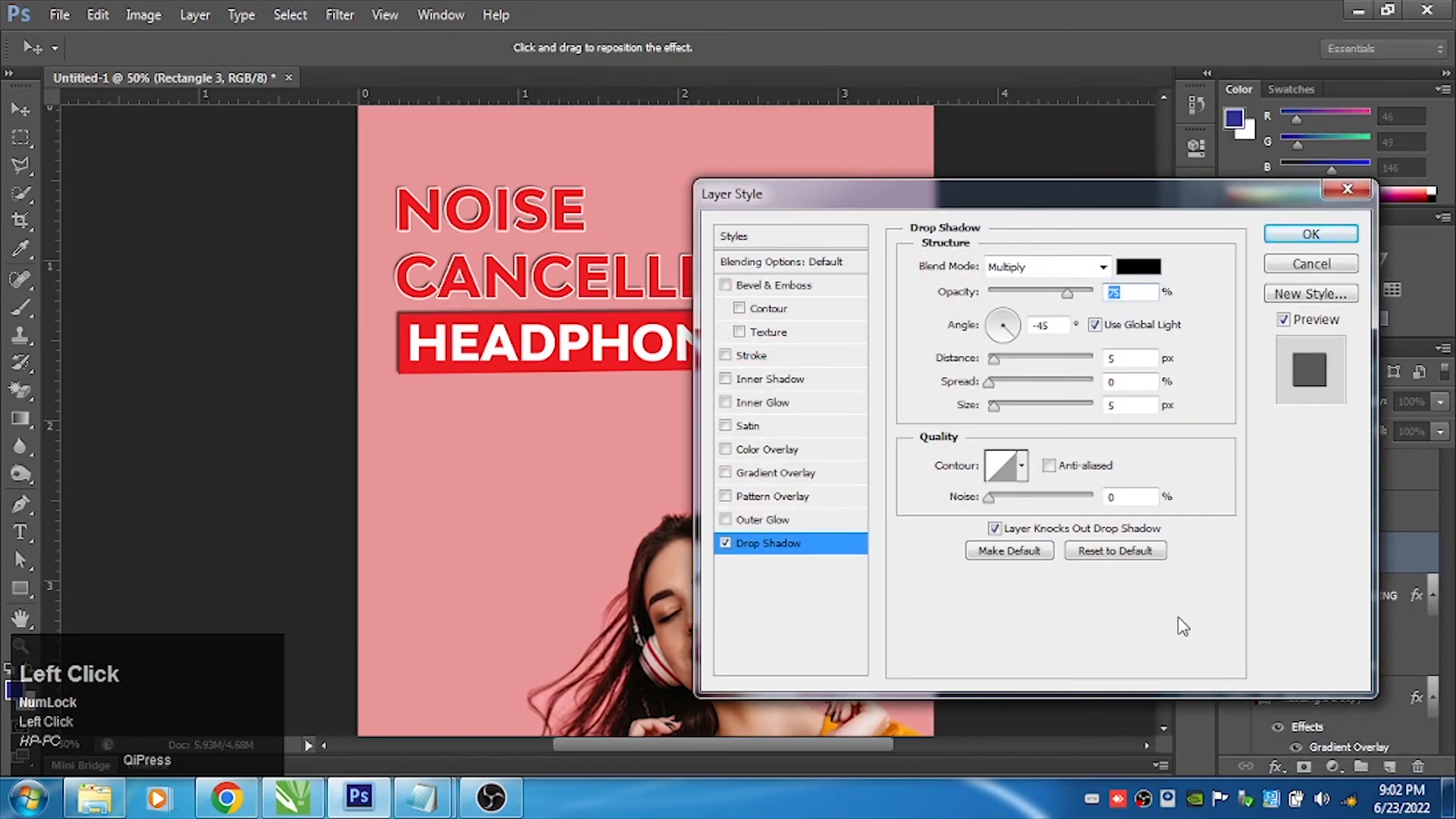
left_click(1138, 266)
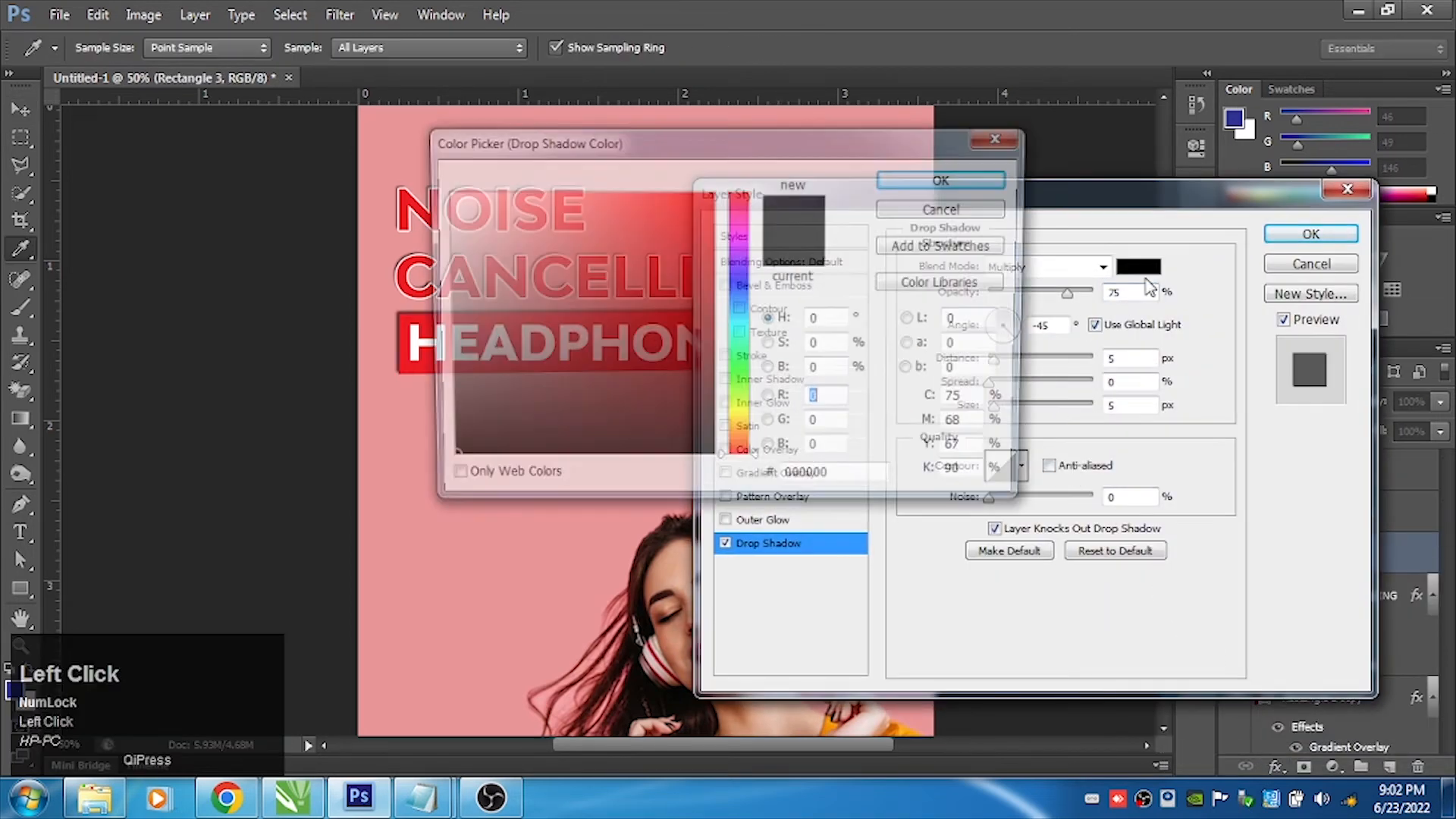
left_click(460, 196)
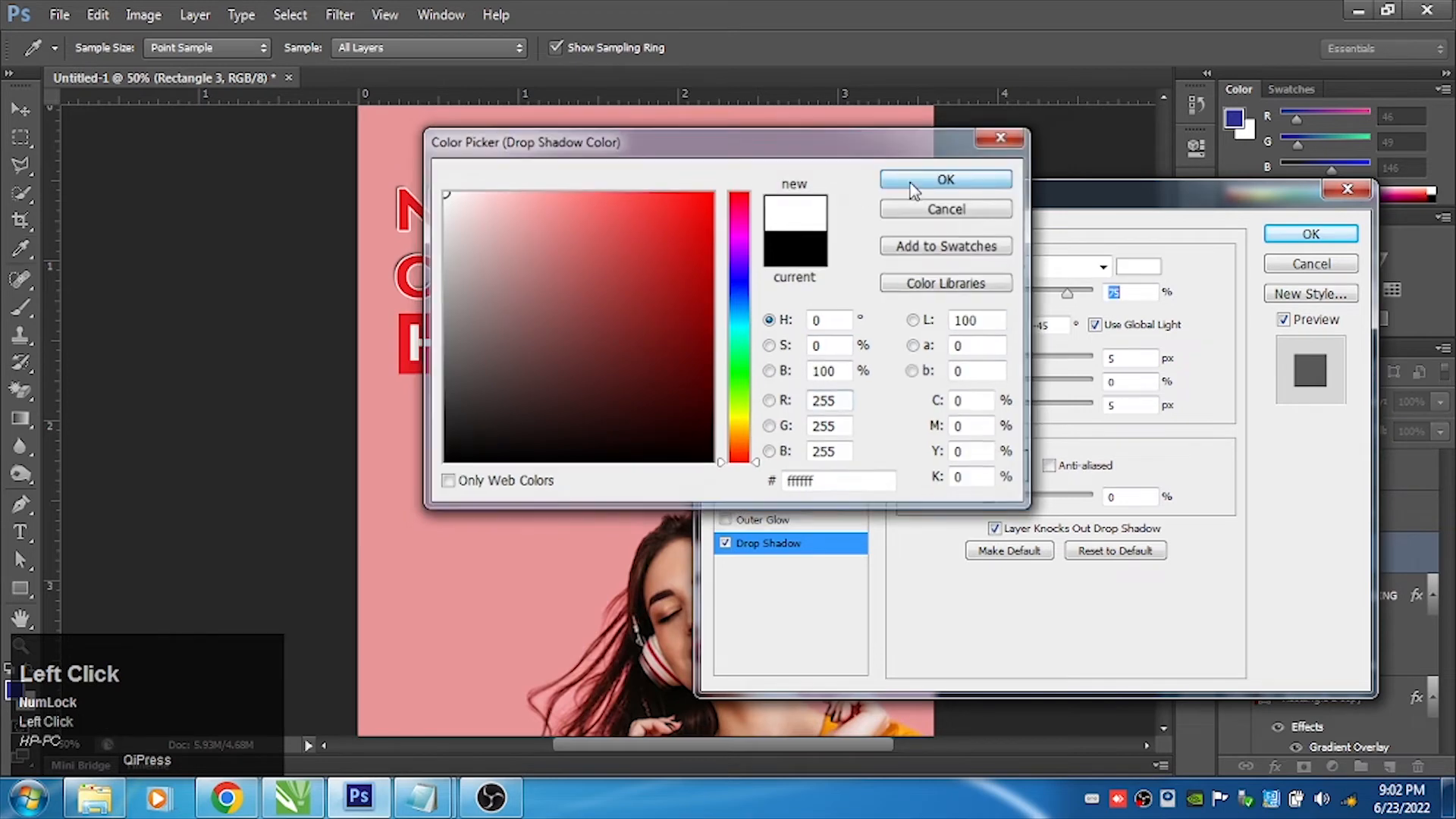
left_click(947, 178)
left_click_drag(960, 199, 1058, 250)
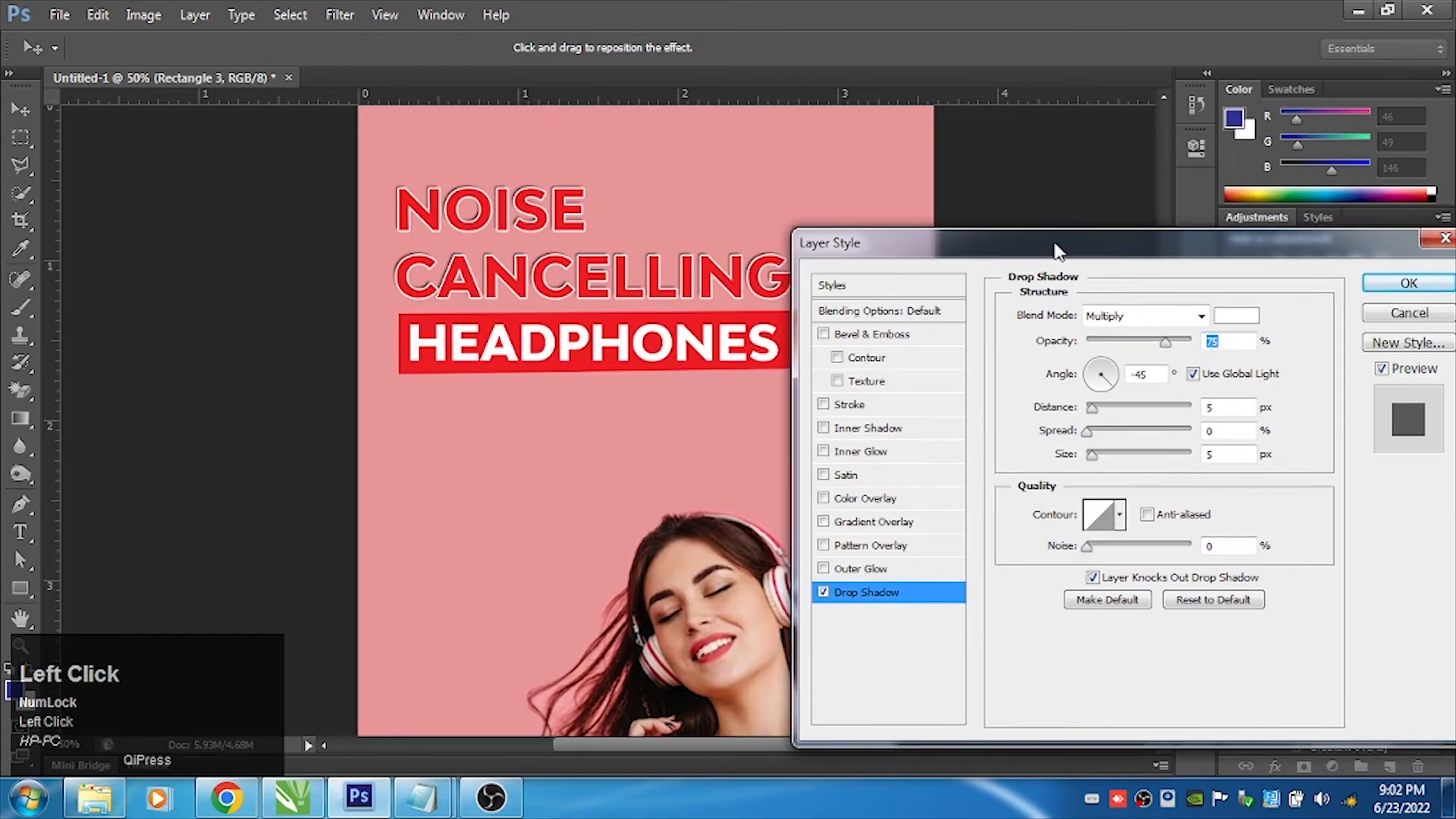
left_click(1107, 408)
left_click(1102, 369)
left_click_drag(1107, 402, 1106, 403)
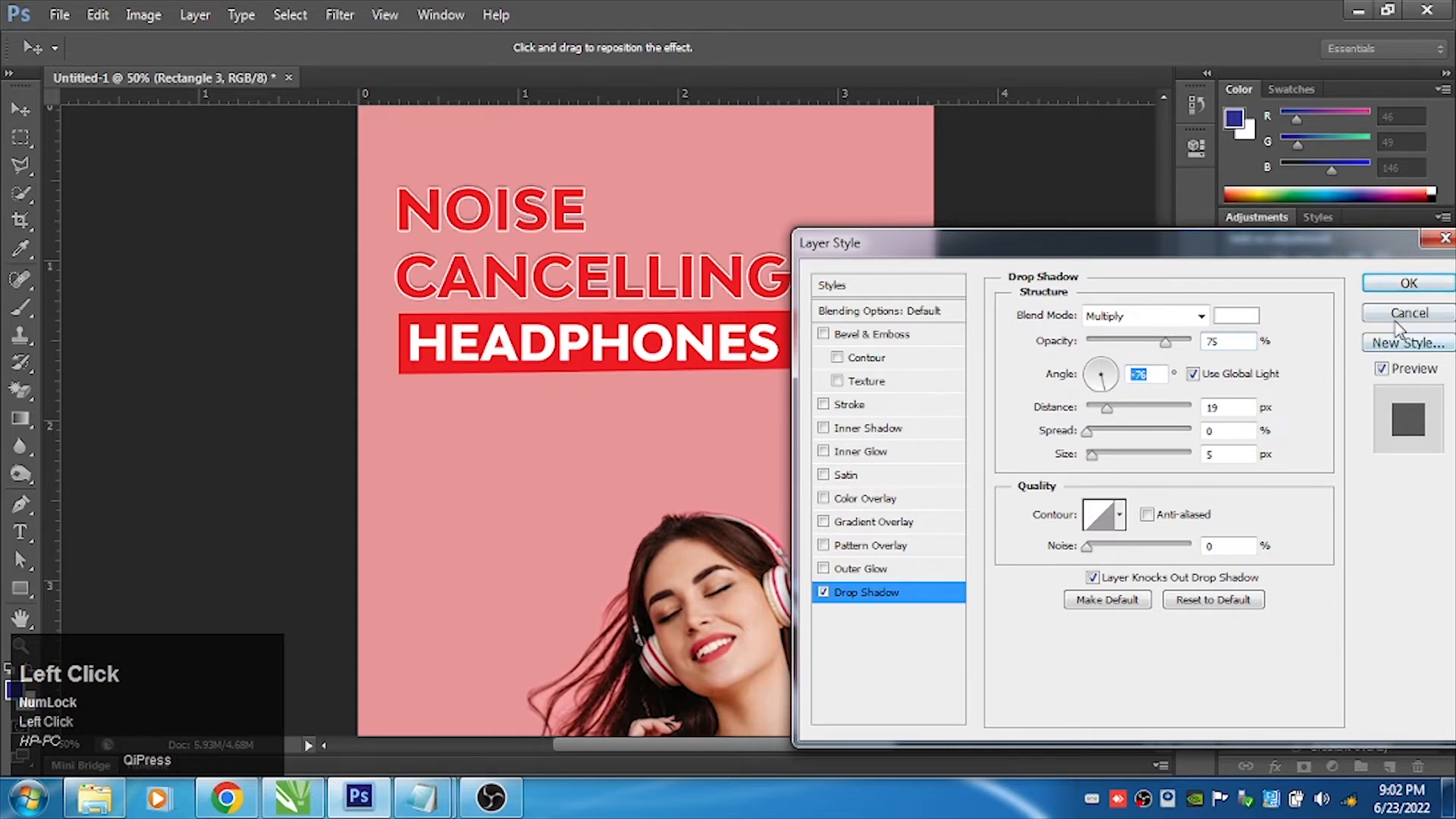
left_click(1408, 283)
key("v")
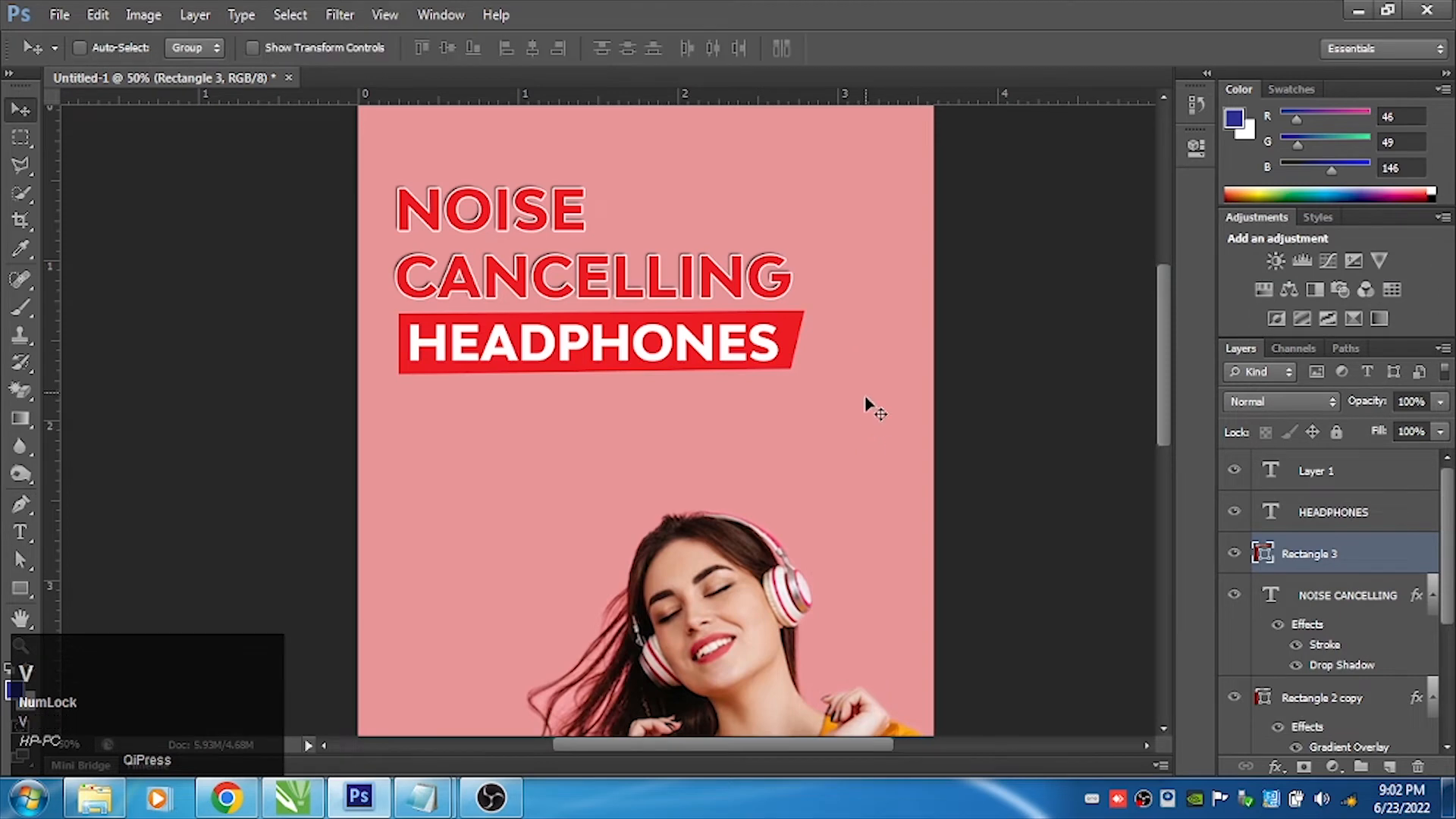
right_click(794, 332)
left_click(800, 338)
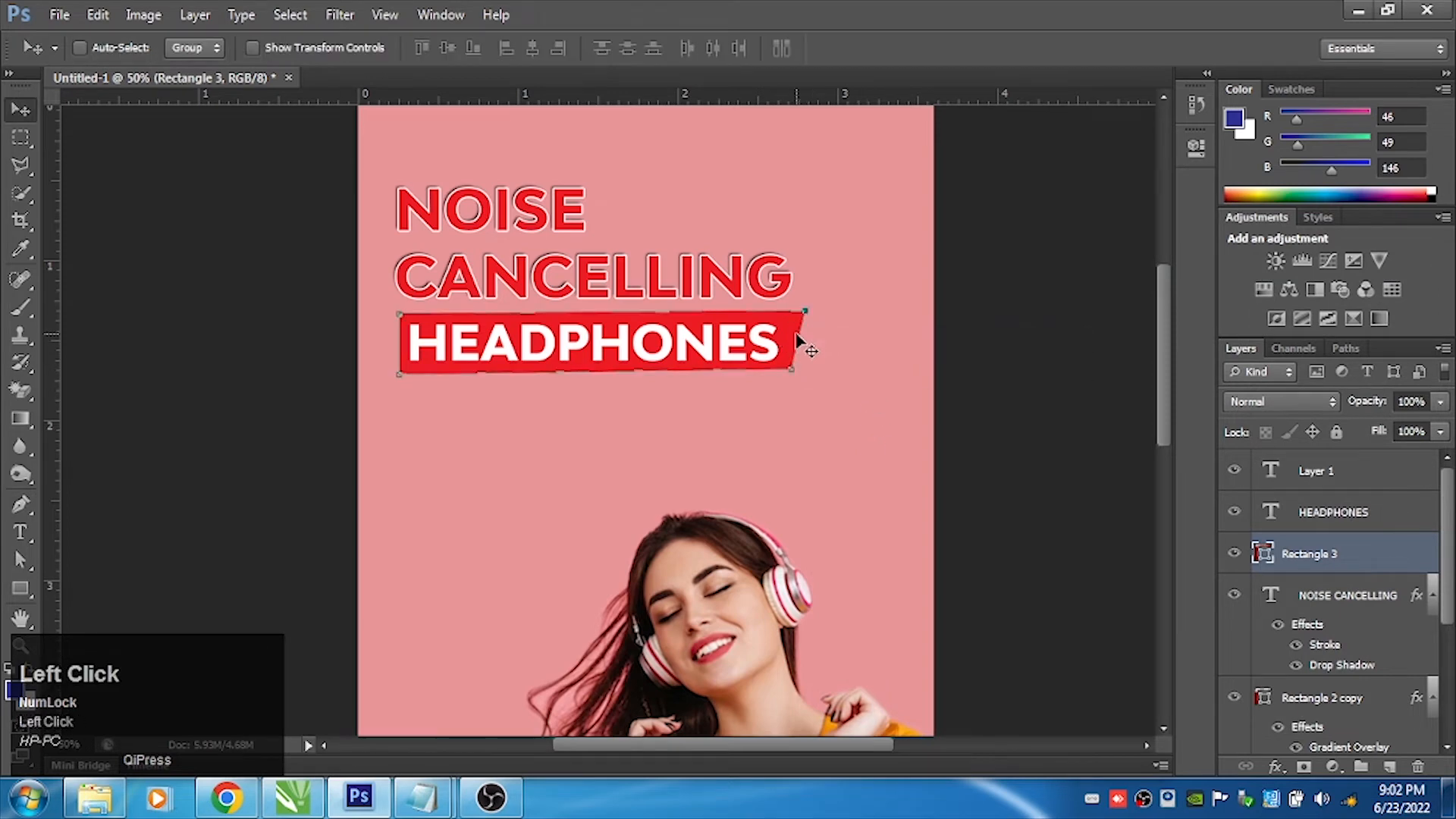
key("p")
key("Return")
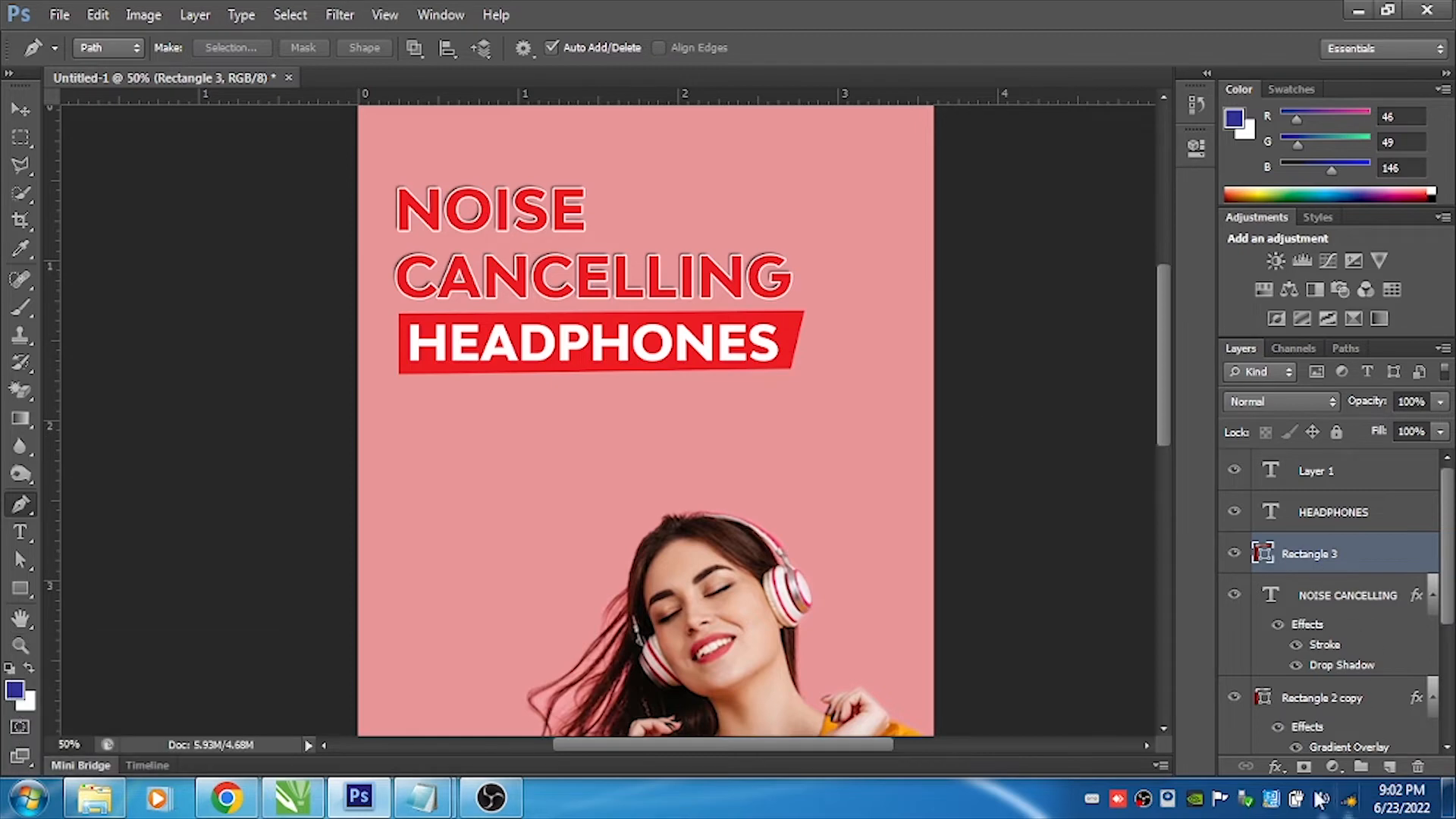
left_click(1301, 766)
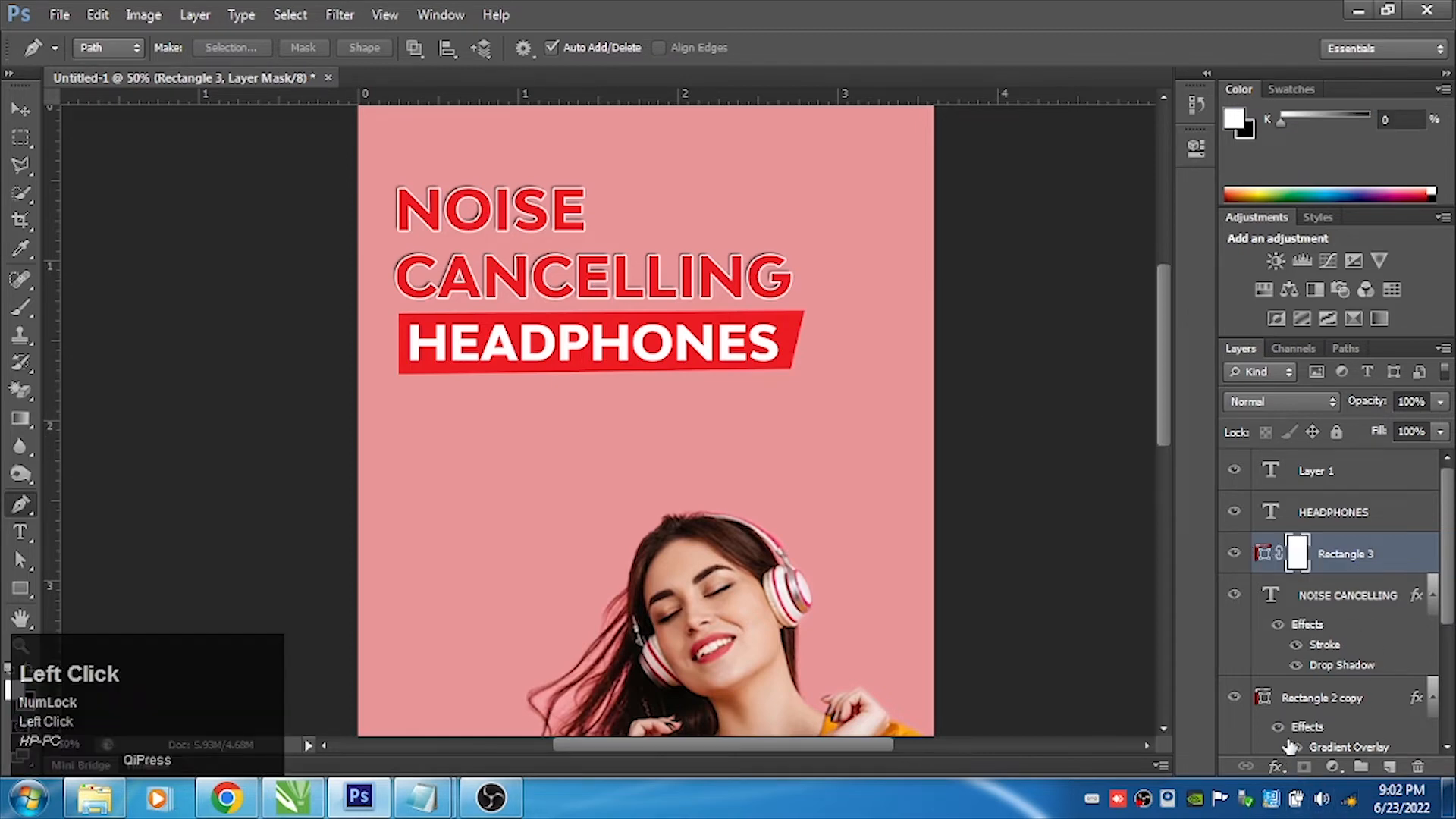
key("ctrl+z")
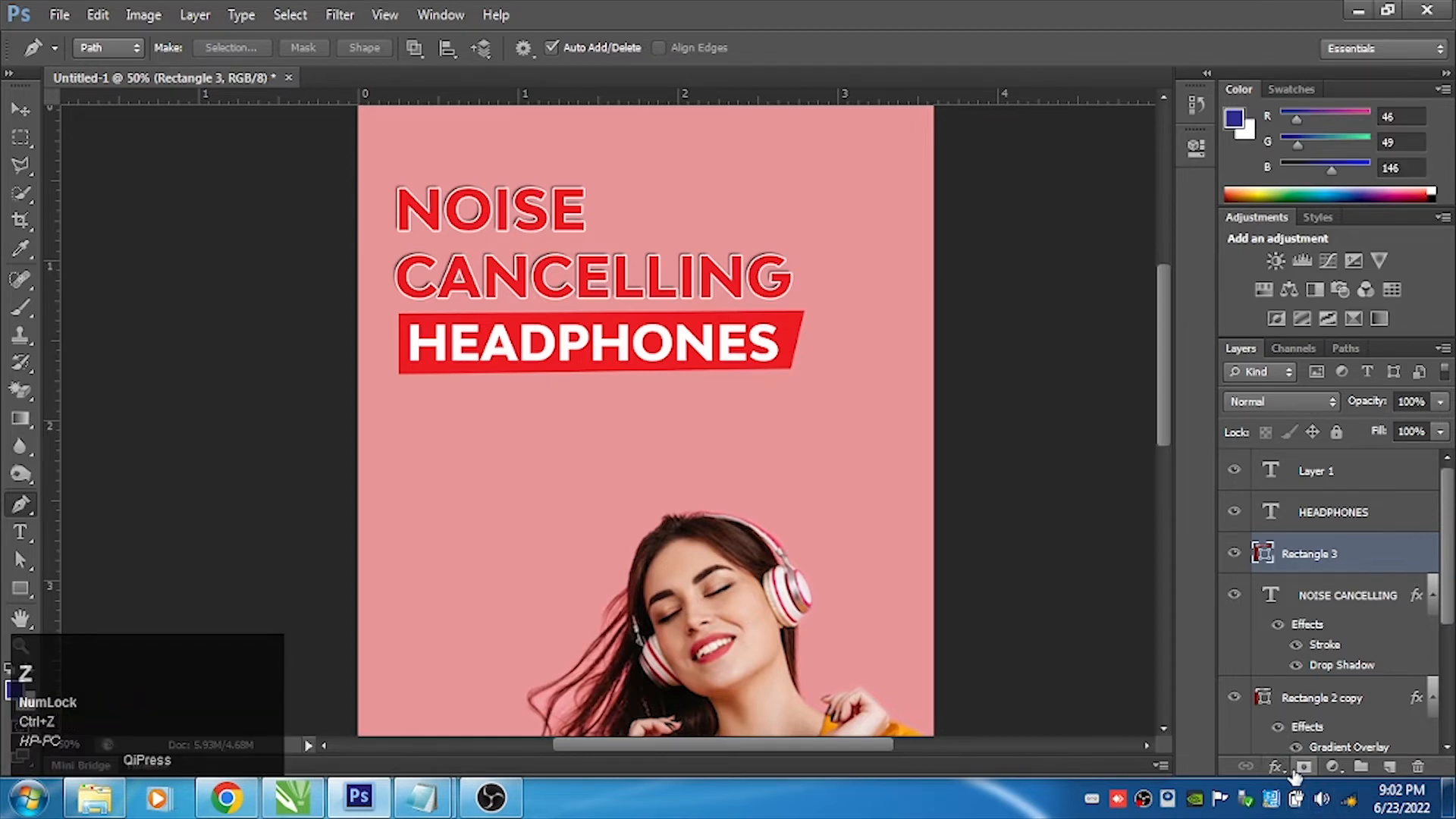
Add an orange Multiply drop shadow to the red rectangle with 86% opacity, 0 px distance, 49% spread and 7 px size
left_click(1276, 768)
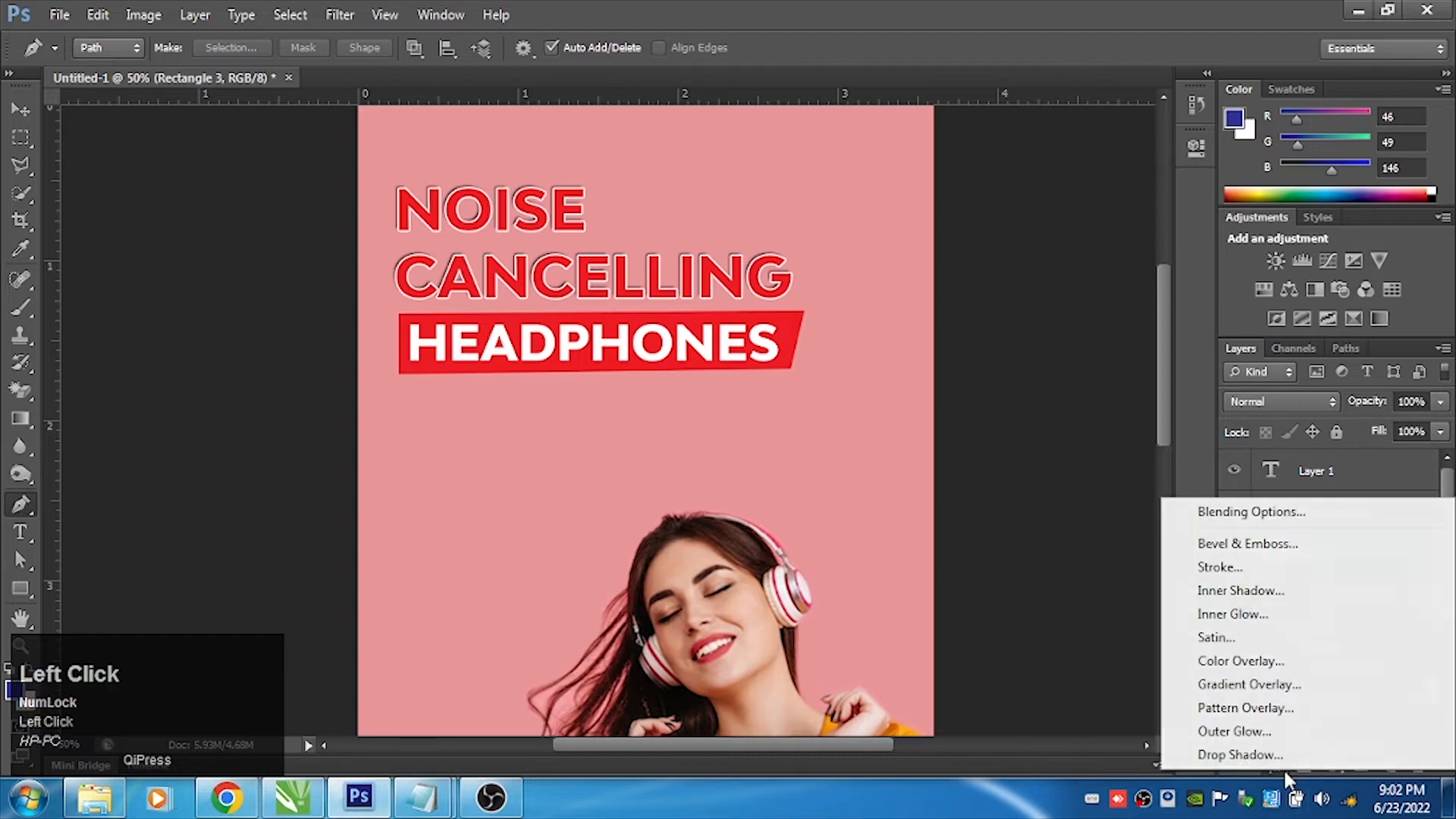
left_click(1237, 754)
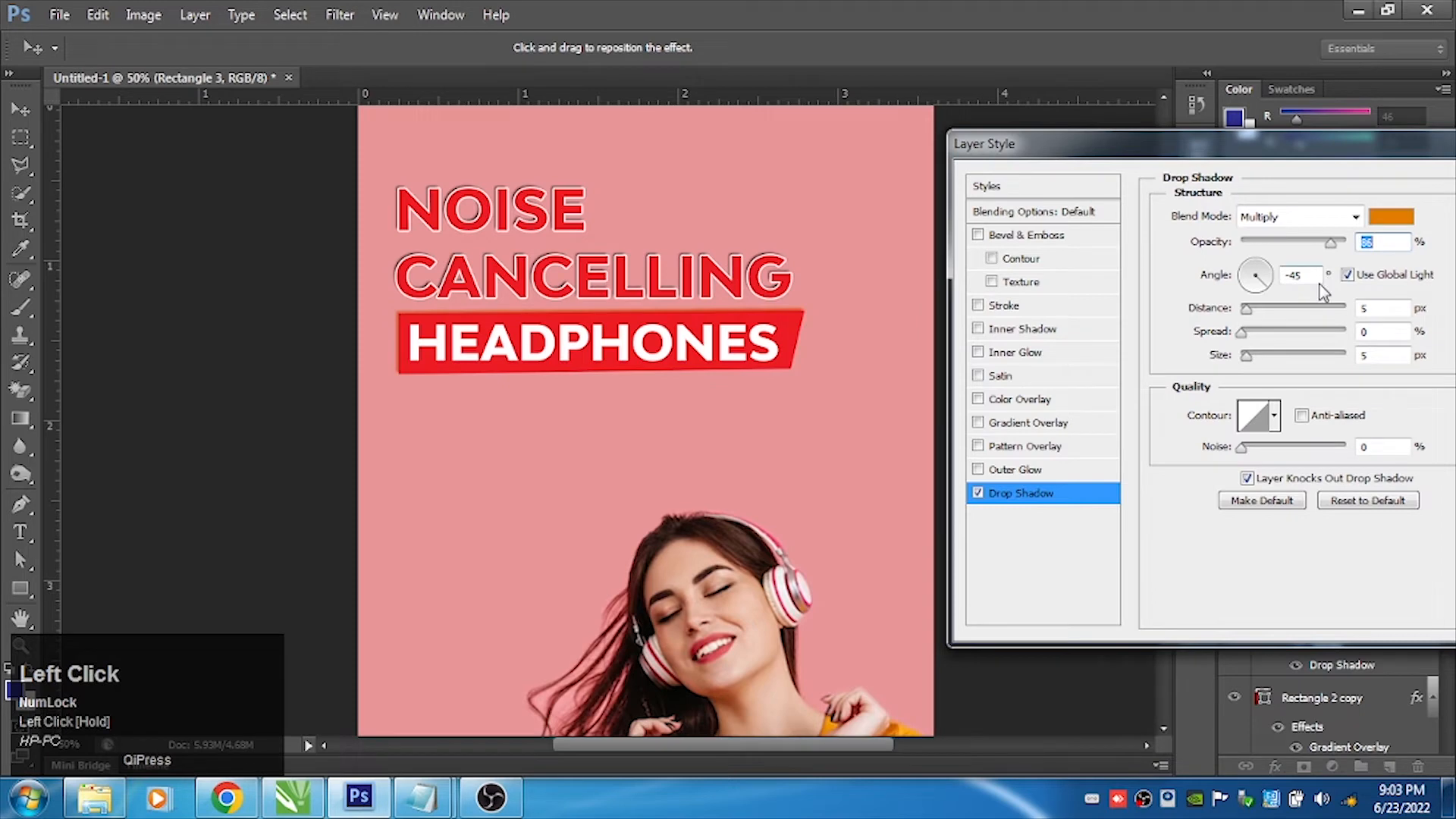
left_click_drag(1252, 317, 1248, 365)
left_click(1259, 356)
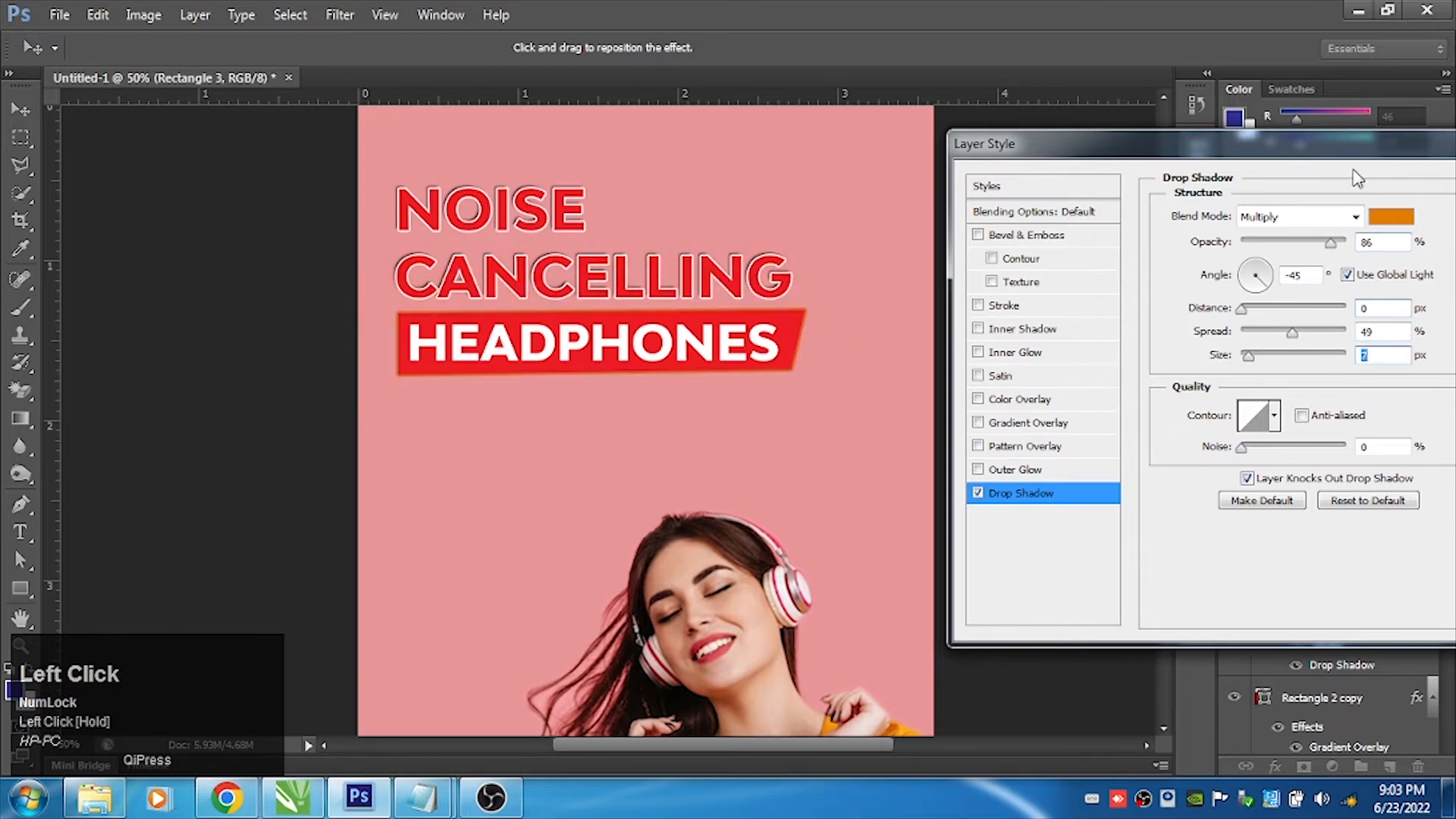
left_click_drag(1355, 157, 1078, 133)
left_click(1282, 163)
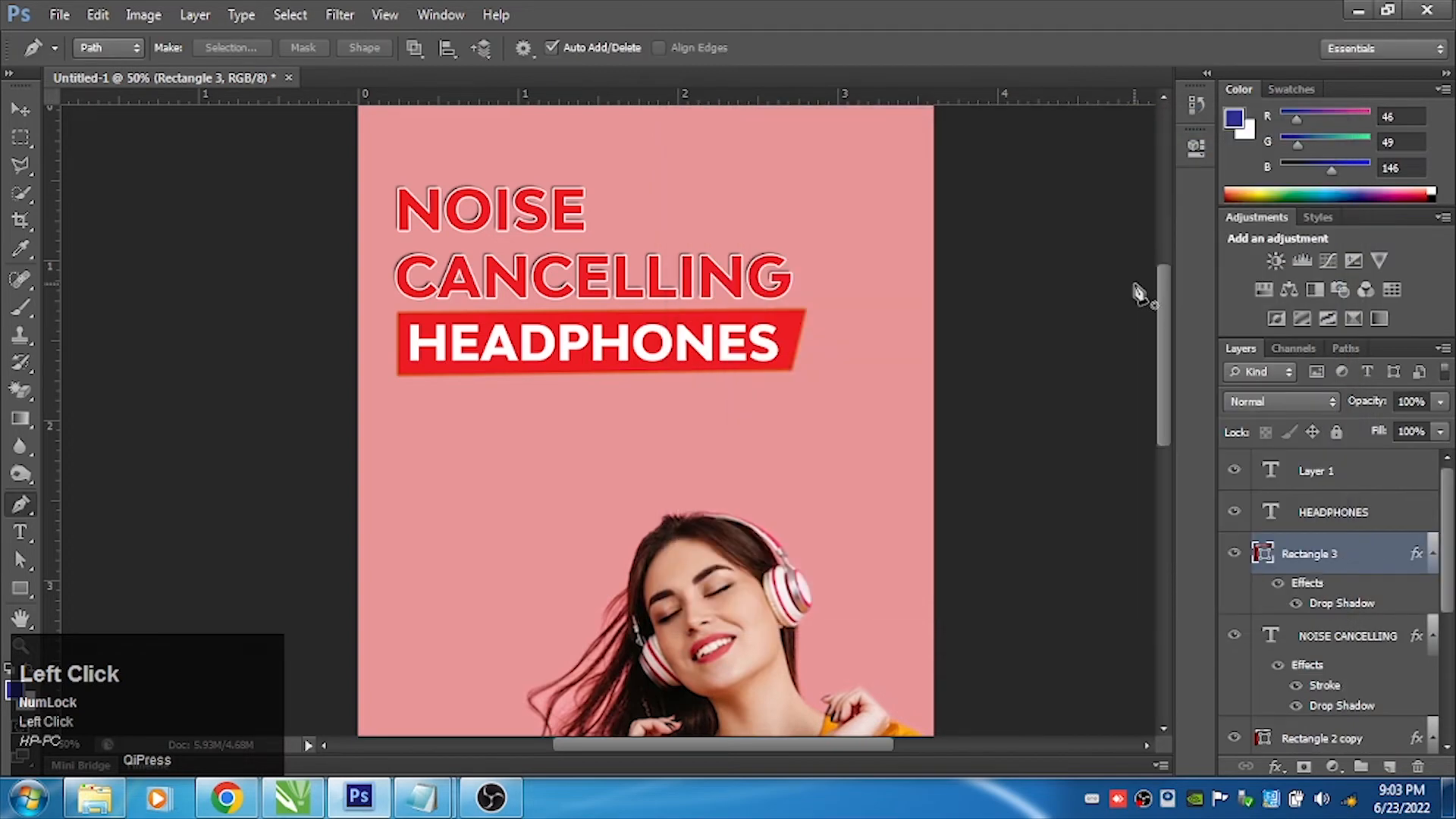
Add "SALE UP TO" and "50%" as separate white texts in the empty area below the red rectangle
key("ctrl+minus")
key("ctrl+minus")
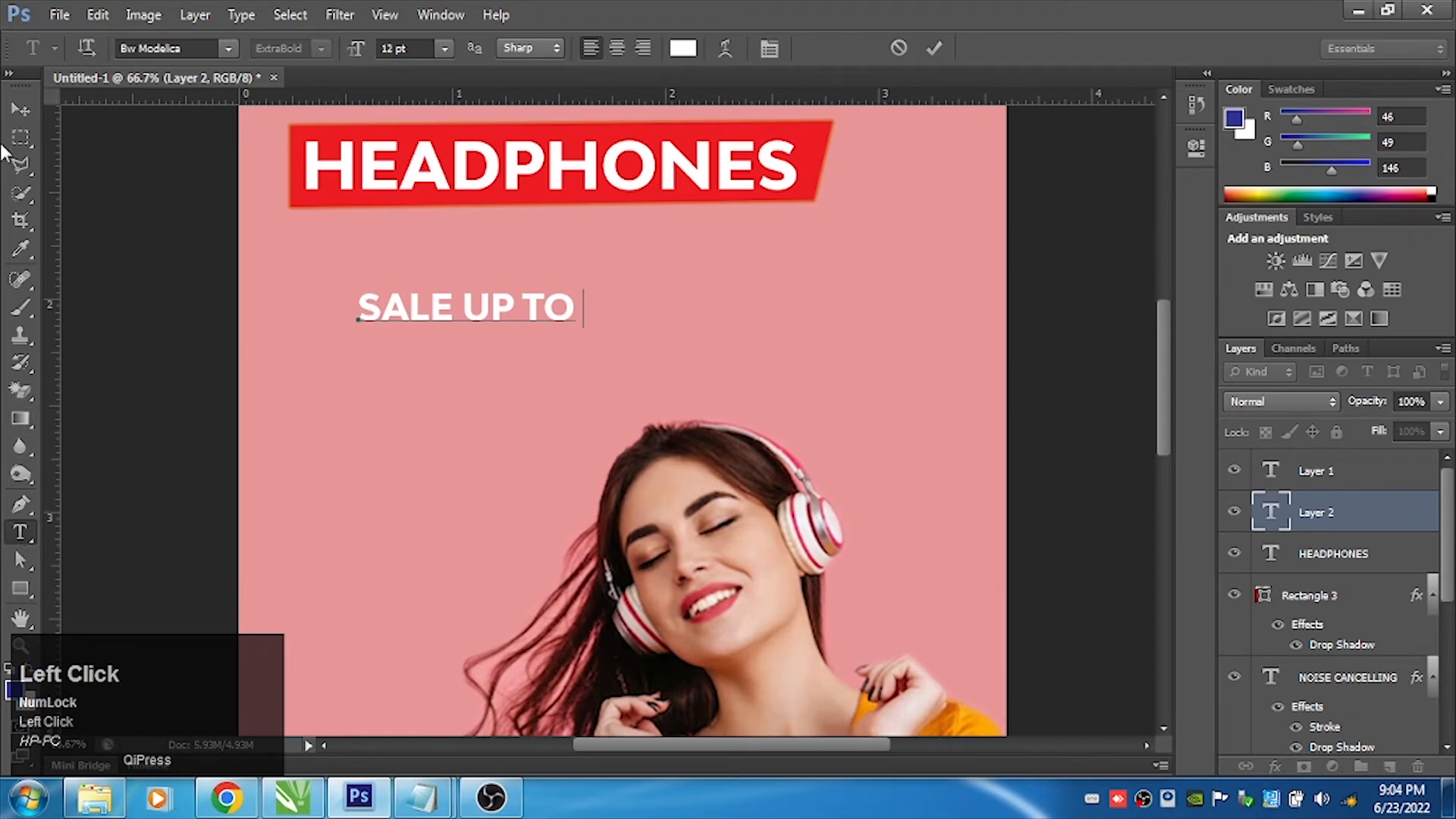
key("ctrl+Return")
left_click(722, 292)
type("50%")
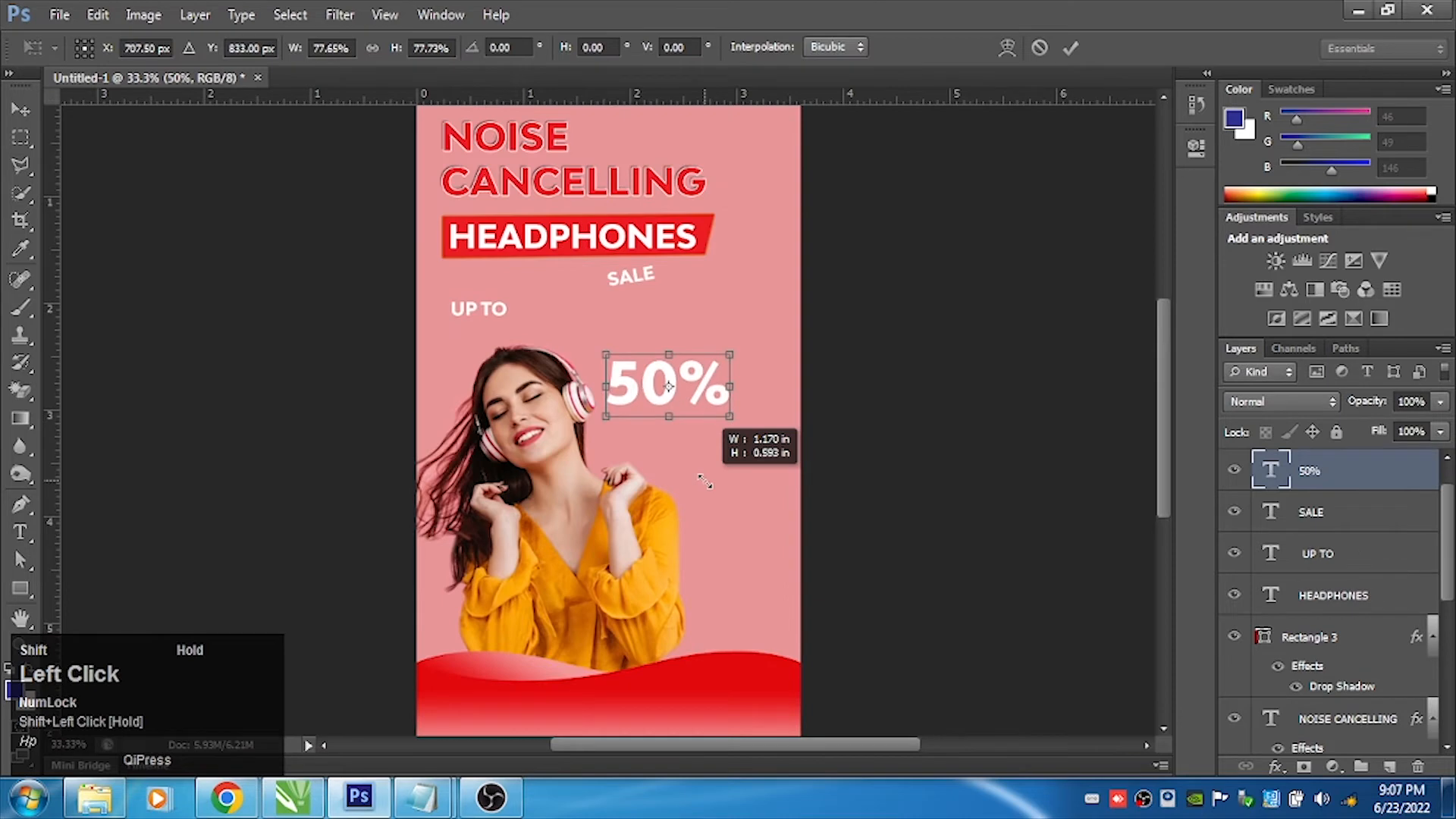
Scale the "50%" text to about 78% beside the girl's head and apply the transform
left_click_drag(728, 422, 730, 416)
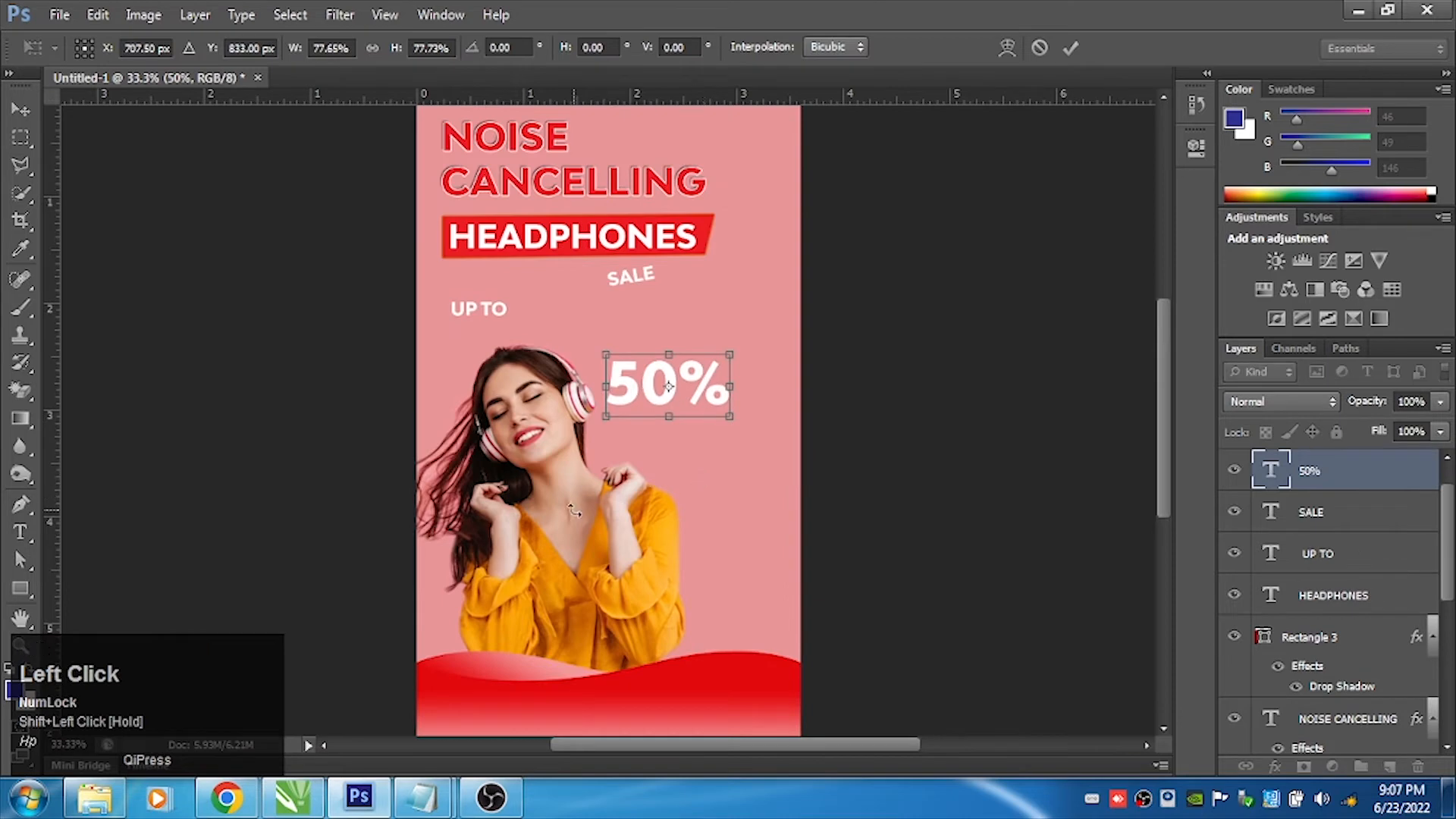
right_click(590, 522)
key("Return")
Move the girl photo right and slightly up so her sleeve reaches the right edge of the canvas
right_click(592, 521)
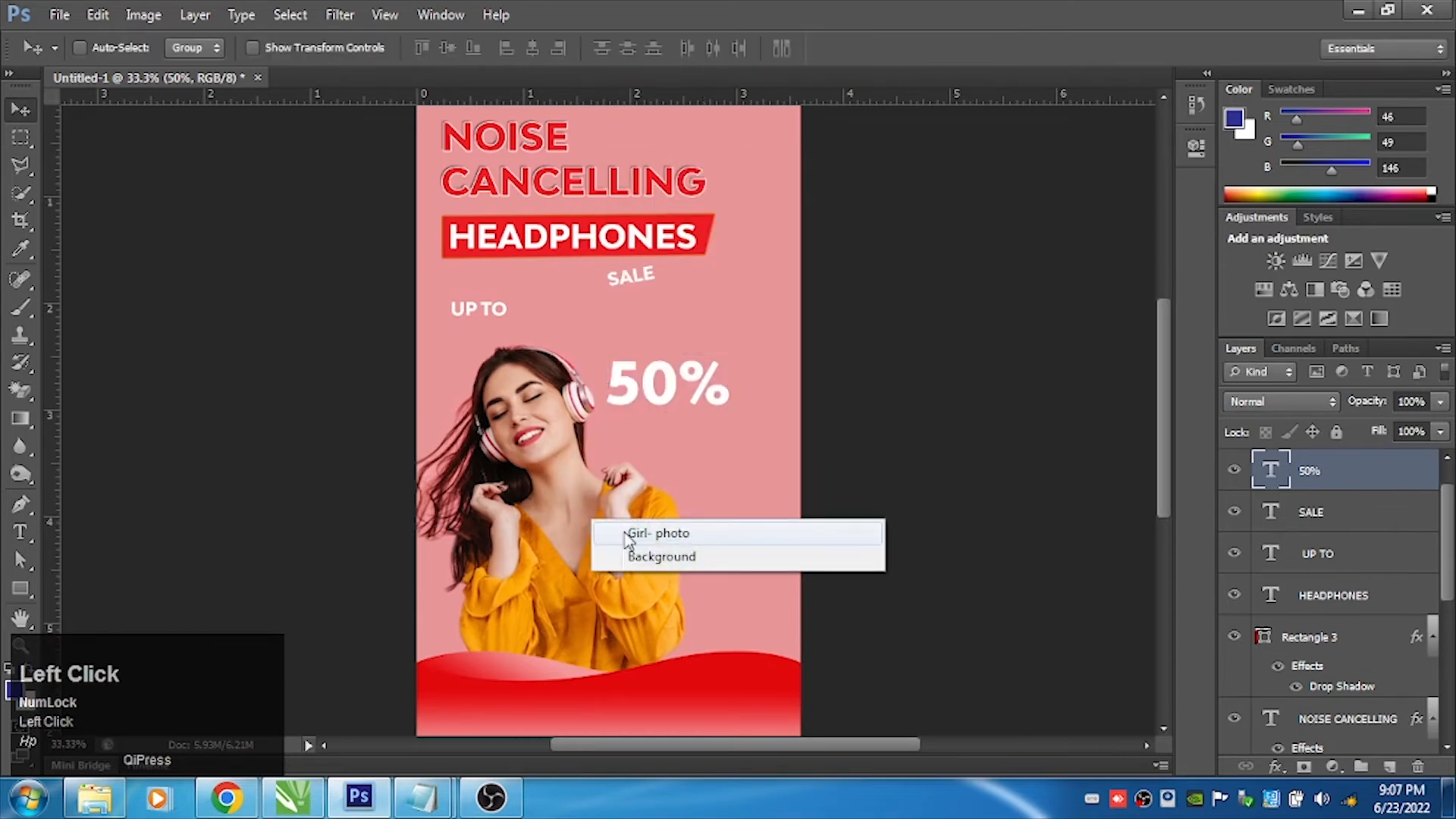
left_click(658, 533)
left_click_drag(627, 538, 771, 488)
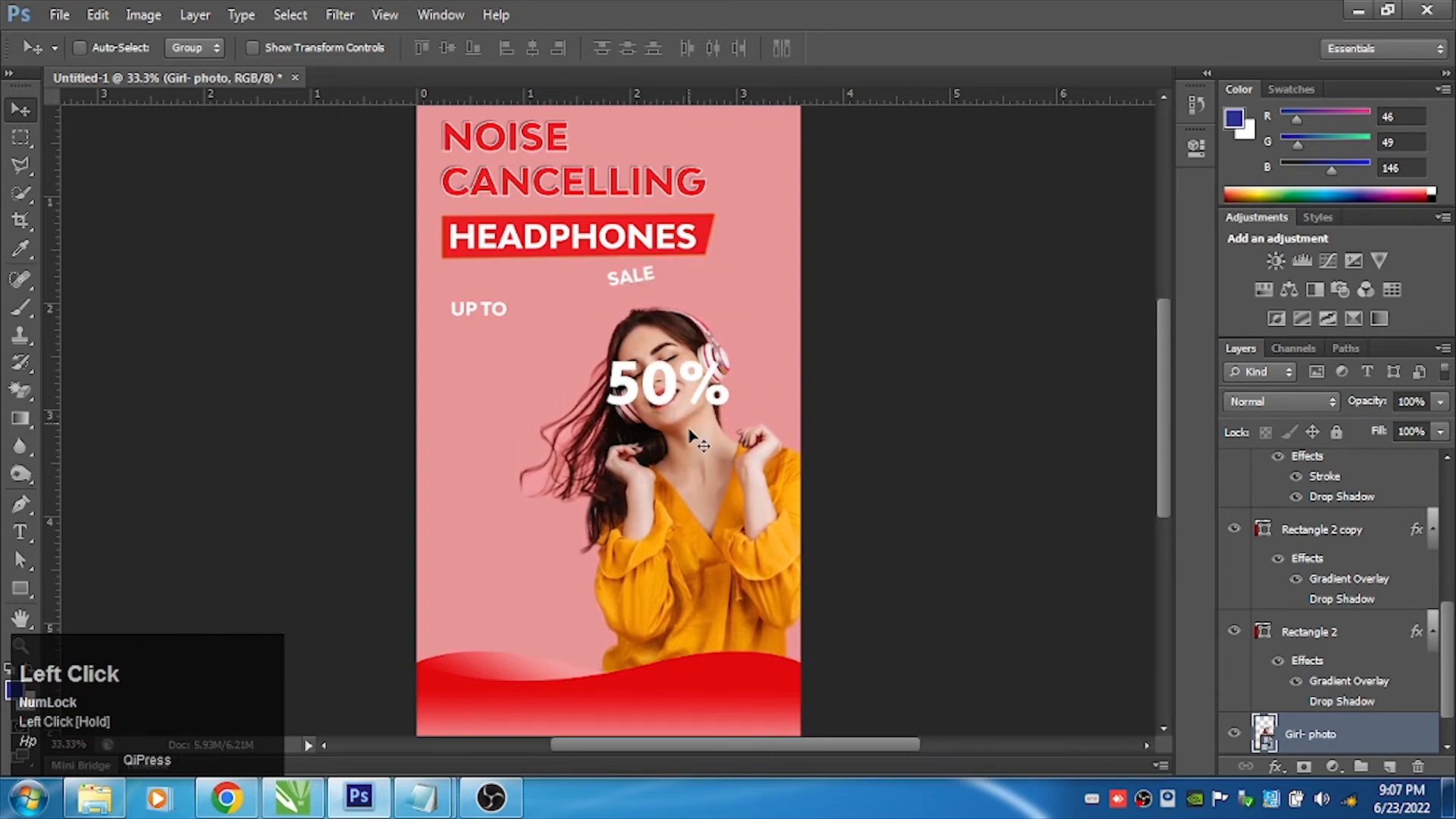
Move the "50%" text to the pink area left of the girl's sleeve and enlarge it to overlap the sleeve
right_click(665, 379)
left_click(708, 390)
left_click_drag(671, 398, 522, 529)
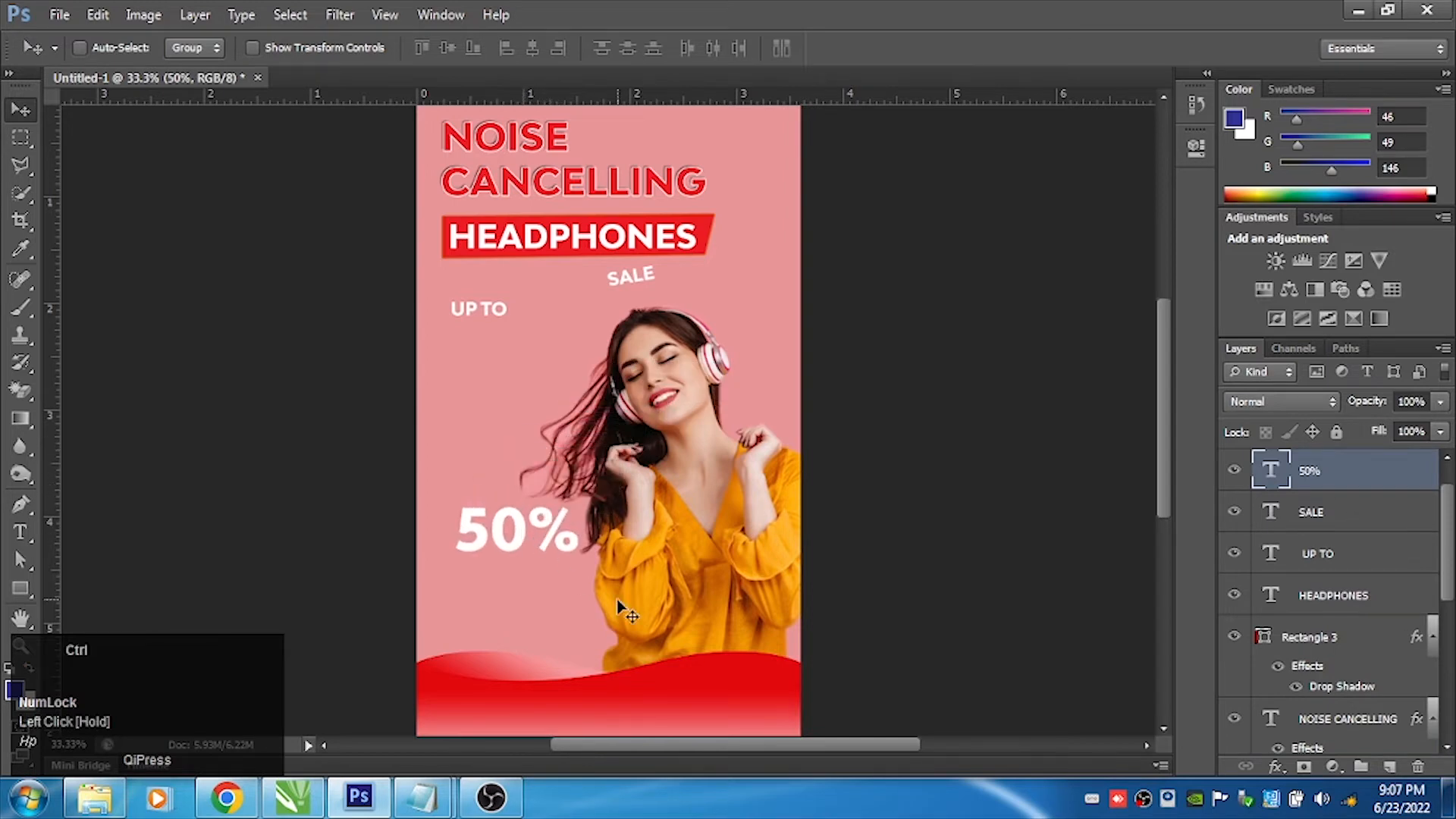
key("ctrl+t")
left_click_drag(601, 564, 715, 601)
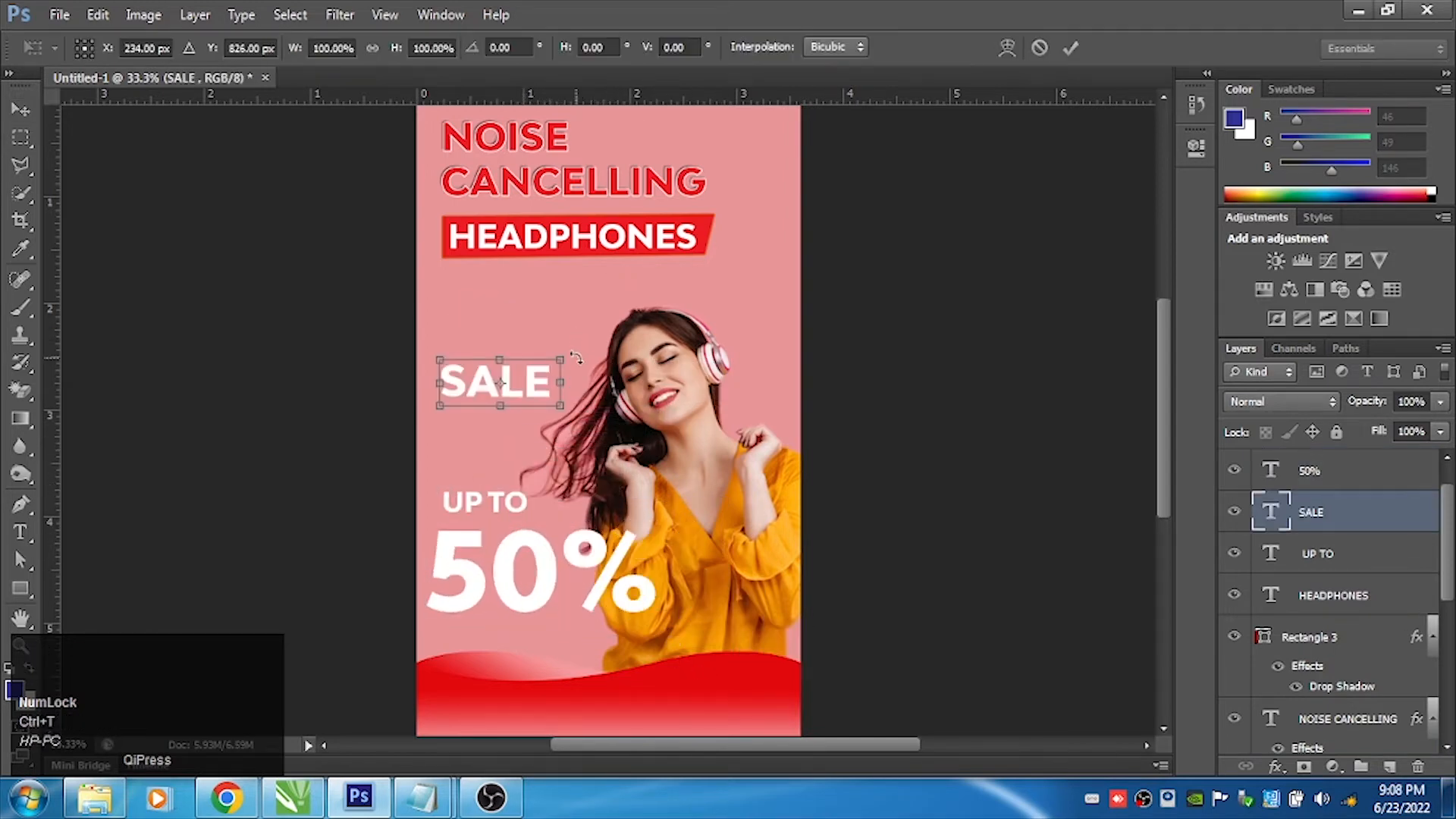
Apply a slight transform to the "SALE" text and change its font to Milkshake
left_click_drag(559, 361, 538, 328)
key("Return")
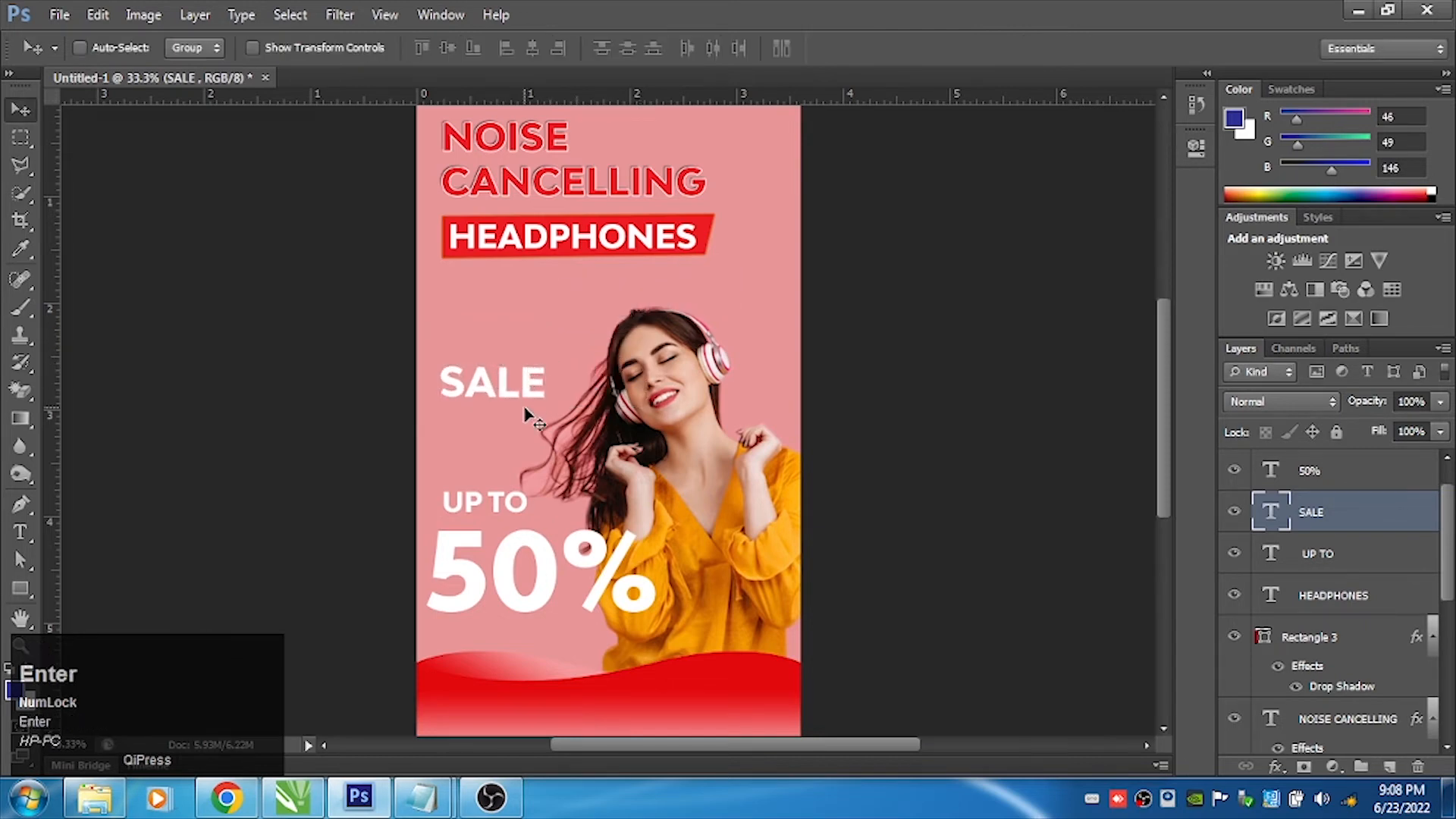
key("t")
left_click(519, 383)
key("ctrl+a")
left_click(171, 49)
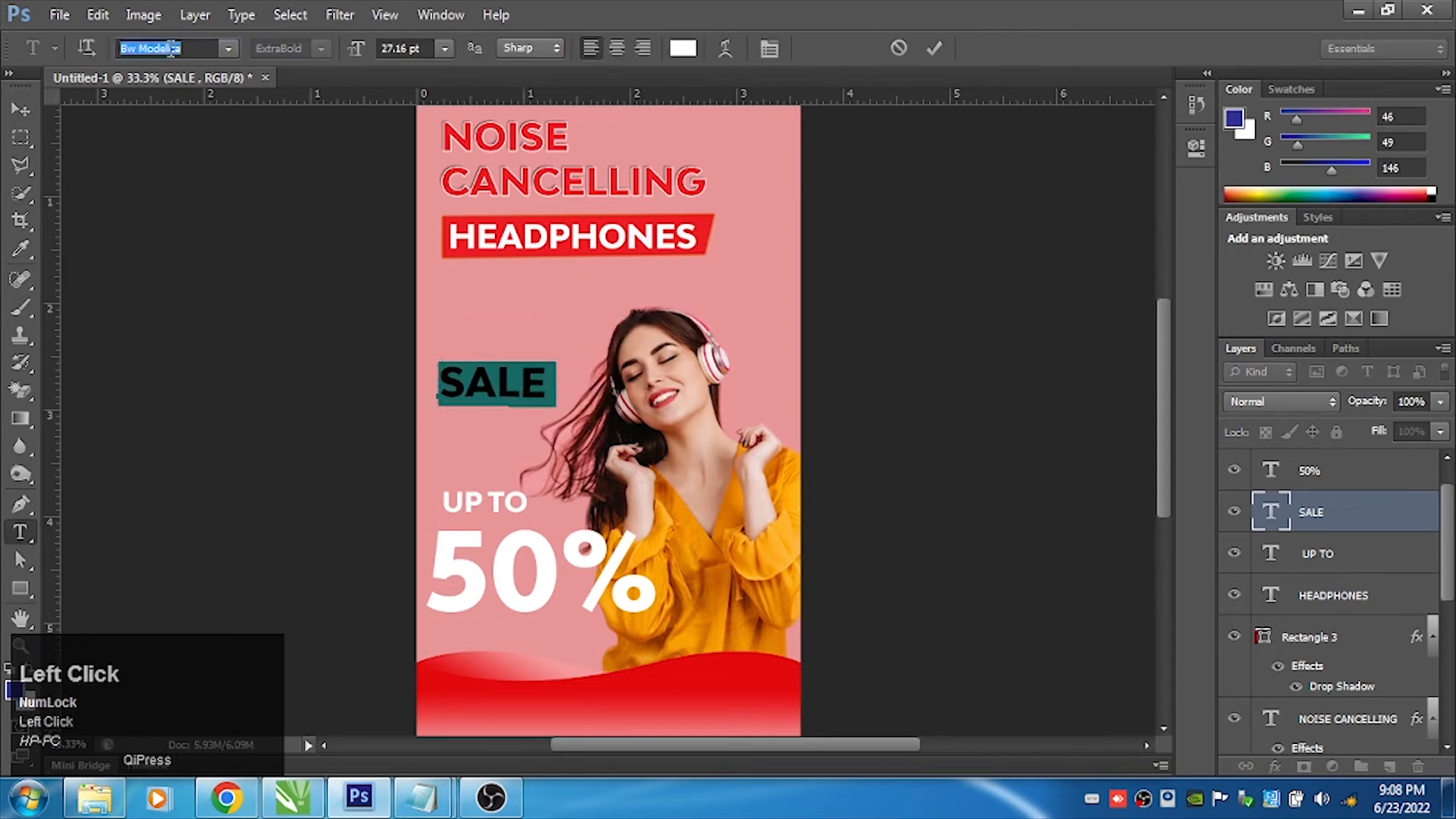
type("mil")
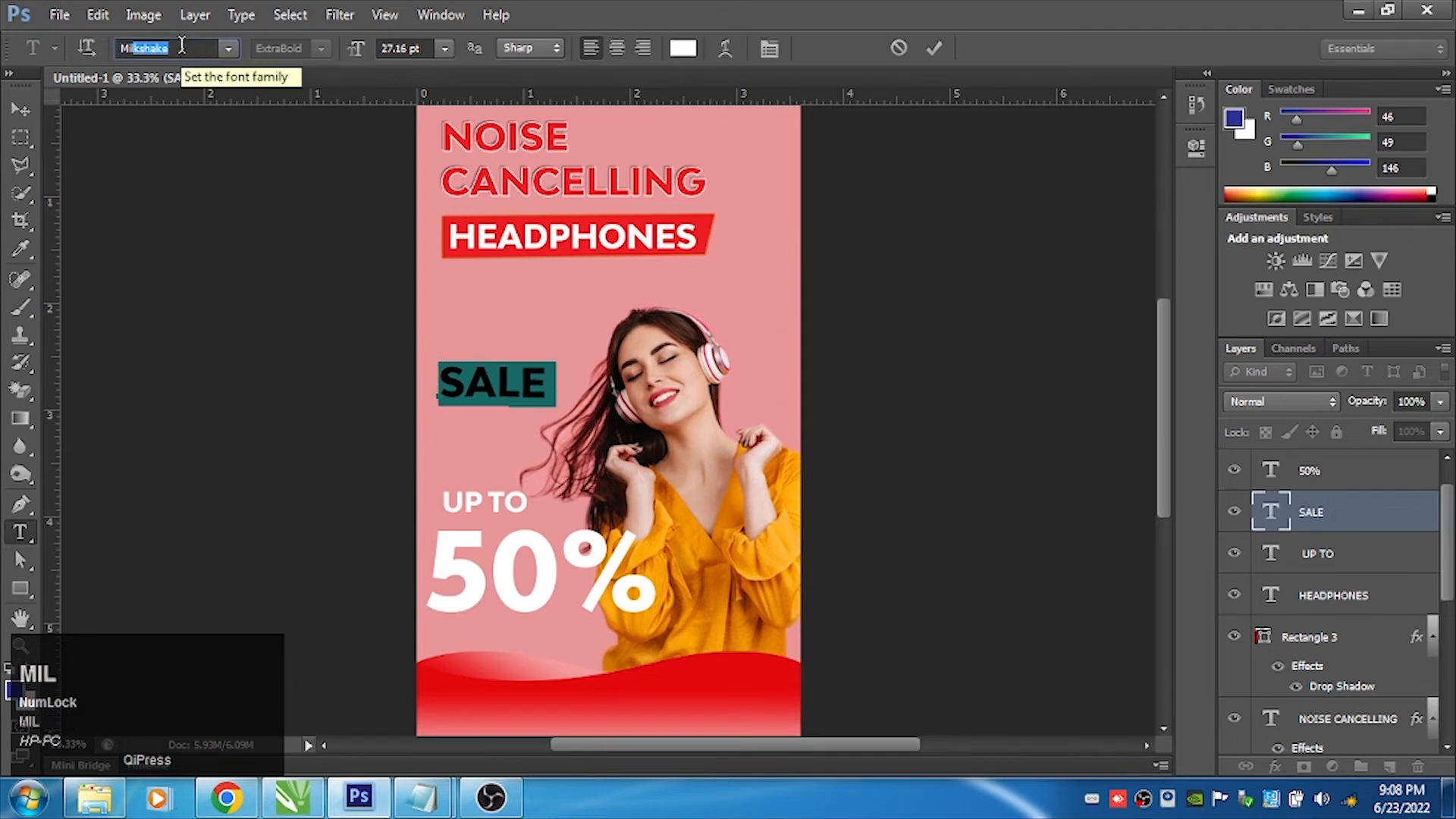
key("Return")
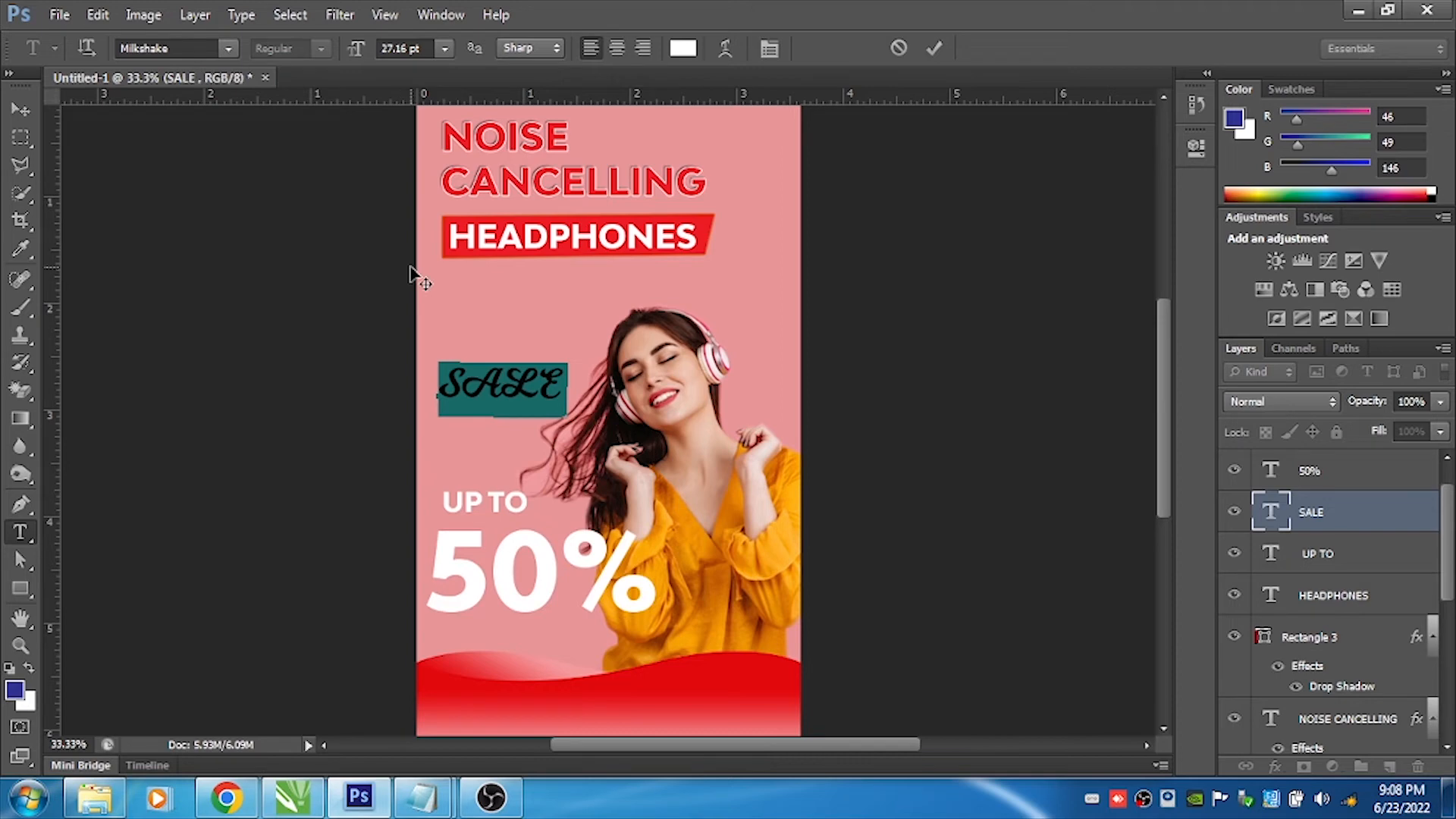
Replace the wording "SALE" with "Sale" in the script lettering
key("shift")
left_click(504, 387)
key("ctrl+a")
type("Sa")
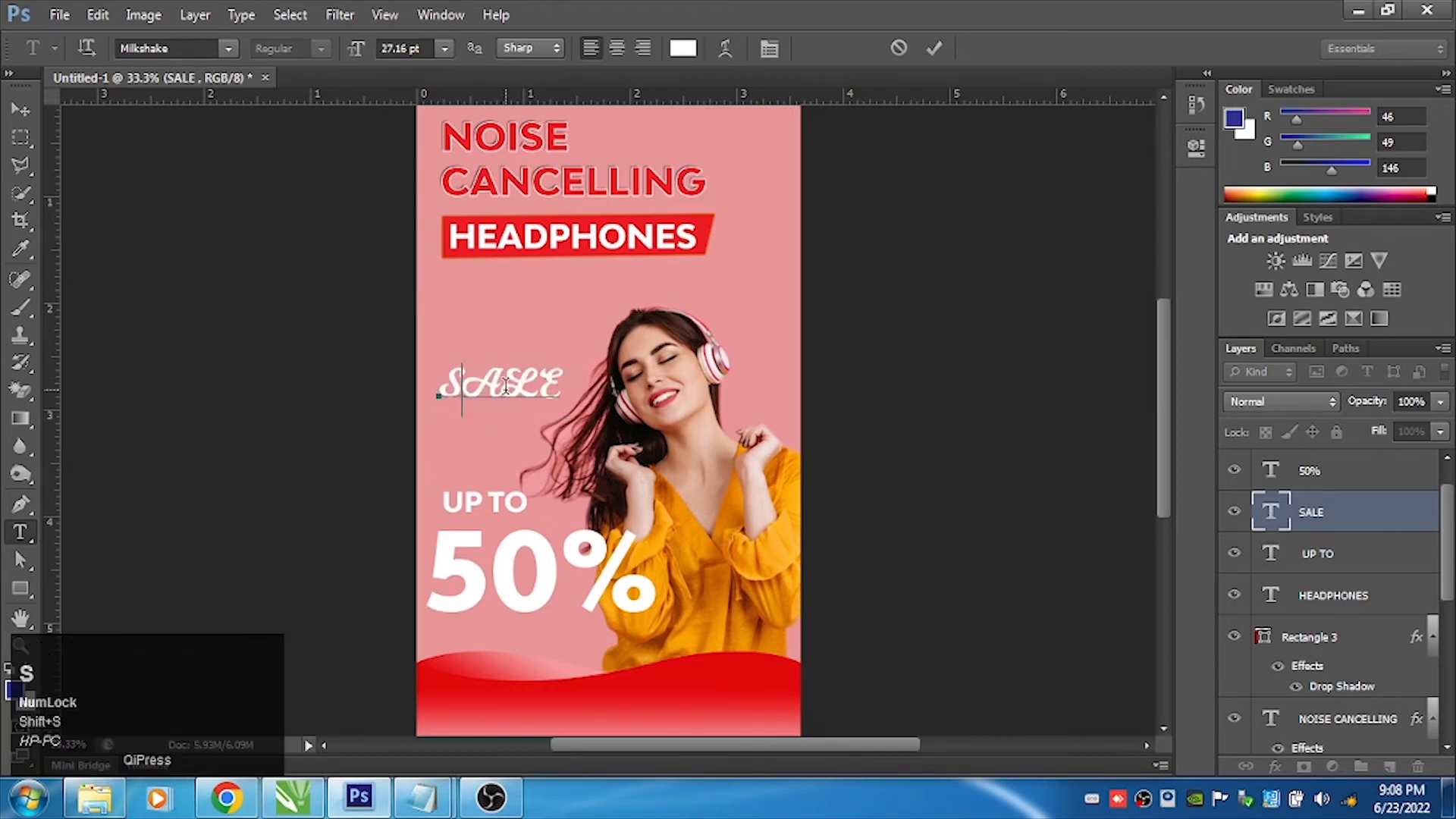
type("le")
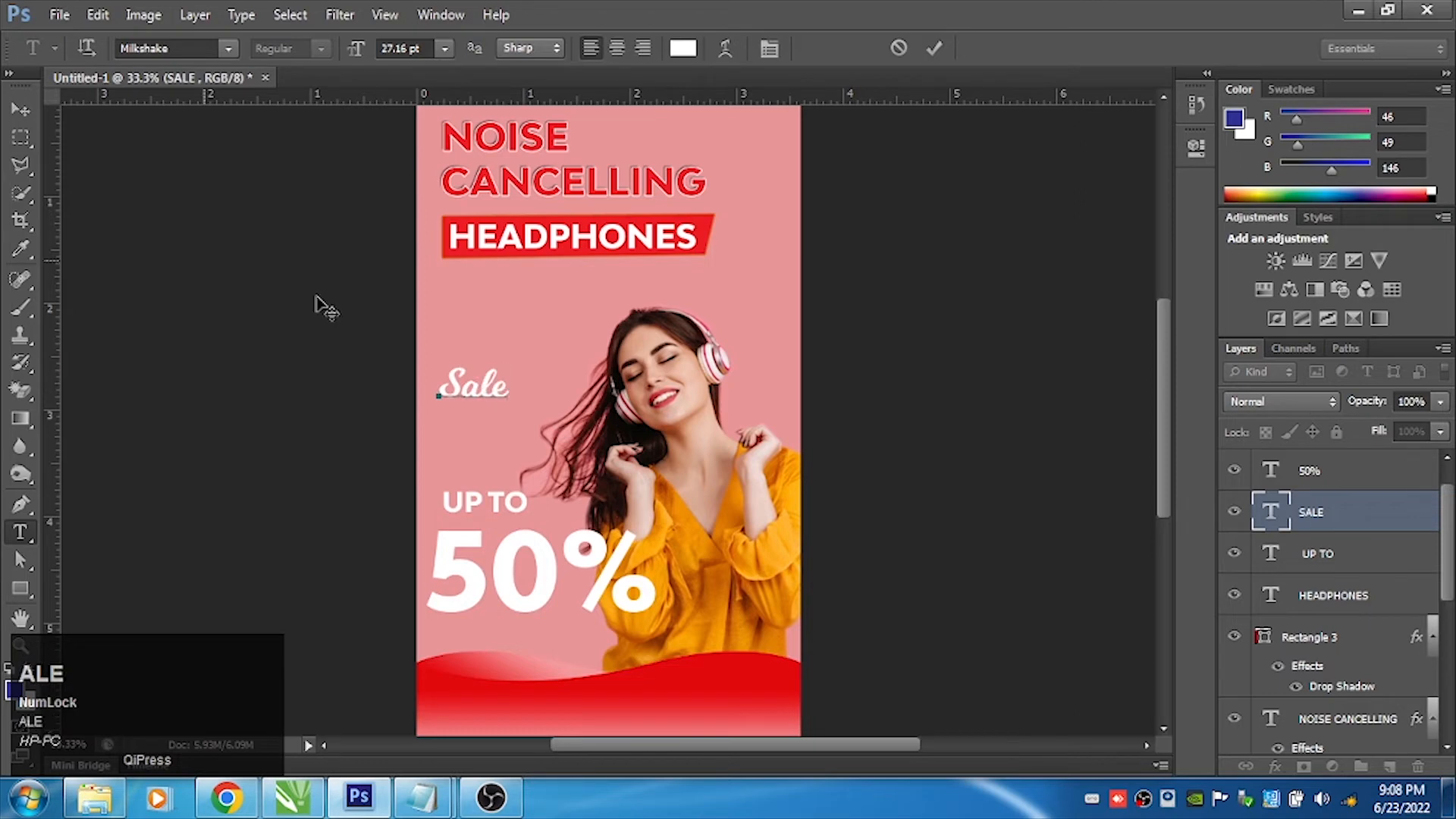
Enlarge the "Sale" text to about twice its size and place it just below the "HEADPHONES" banner
left_click(20, 109)
key("ctrl+t")
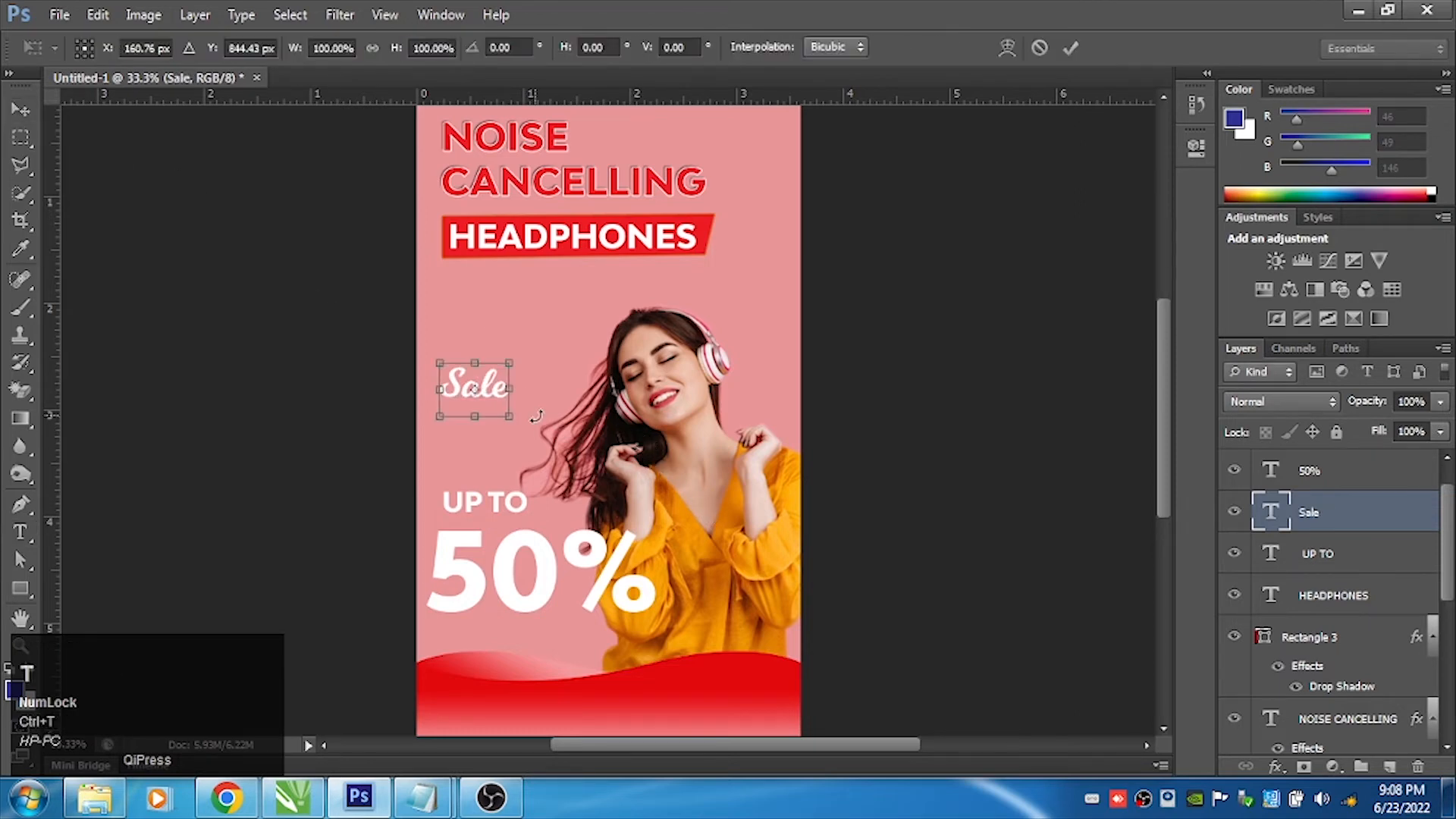
left_click_drag(511, 363, 599, 313)
key("Return")
left_click_drag(543, 356, 543, 312)
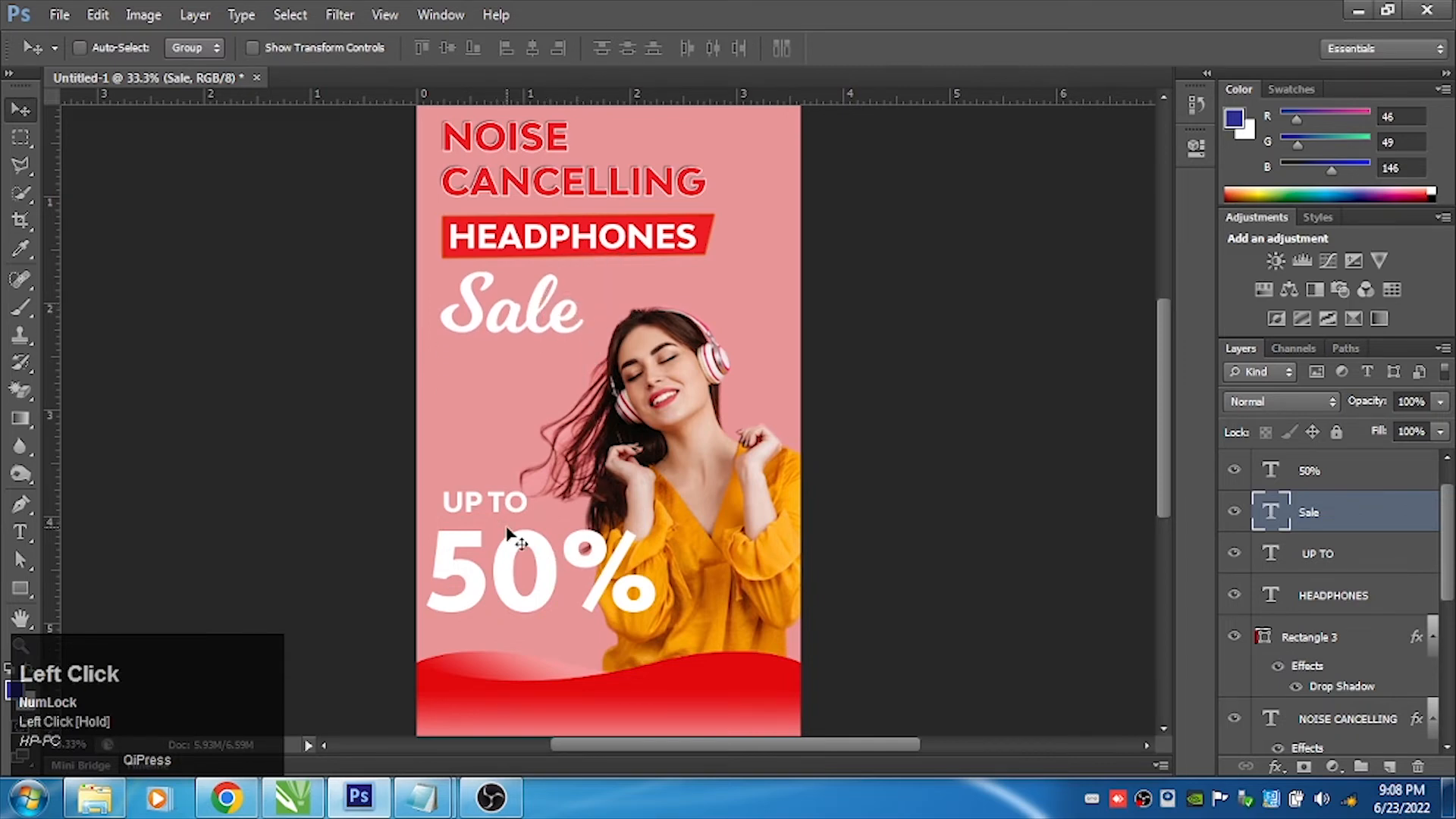
Try shifting the "UP TO" and "50%" texts together to a different position beside the girl
right_click(497, 495)
left_click(506, 508, "shift")
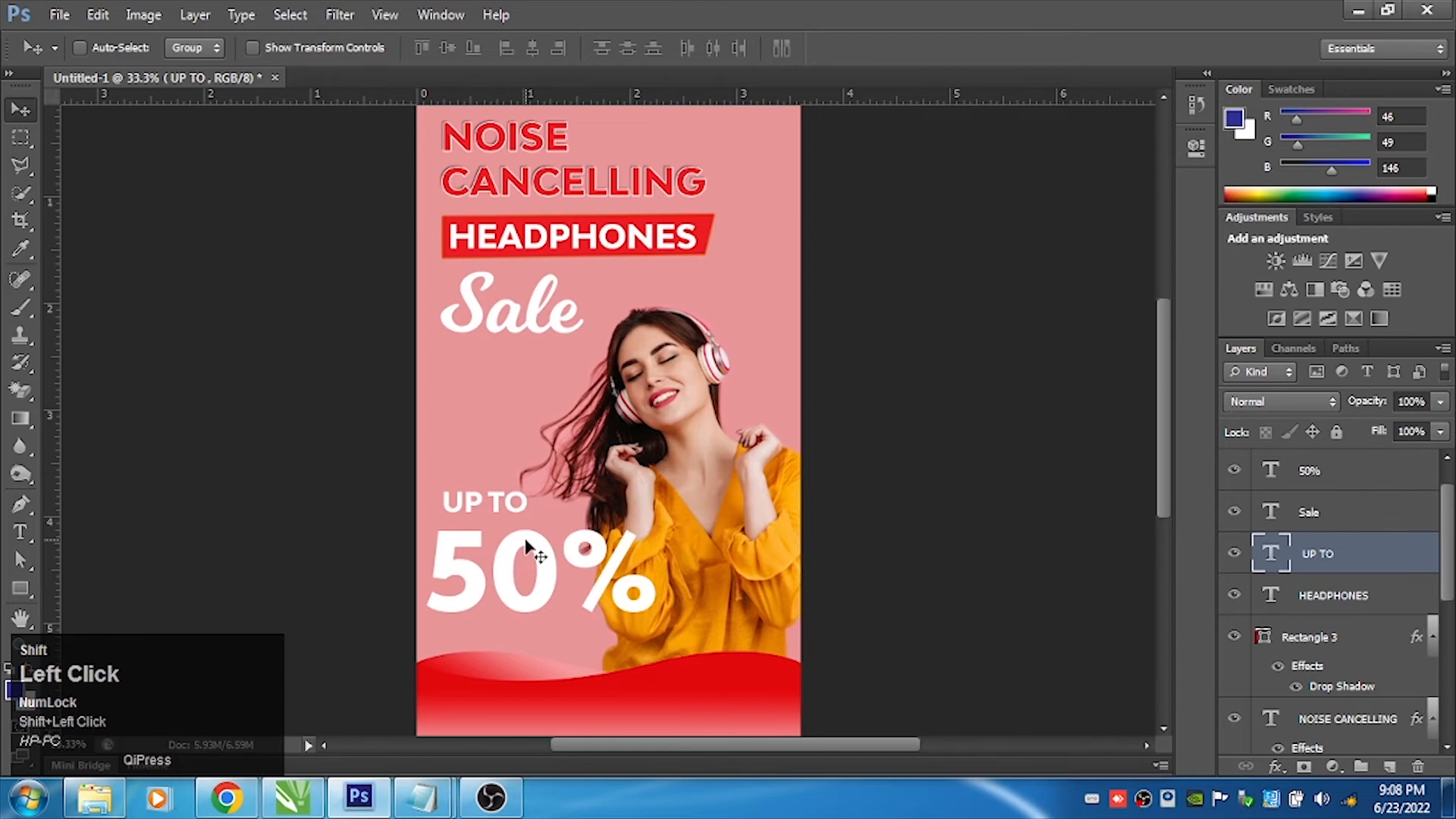
right_click(527, 542, "shift")
left_click(529, 550, "shift")
left_click_drag(543, 565, 533, 503)
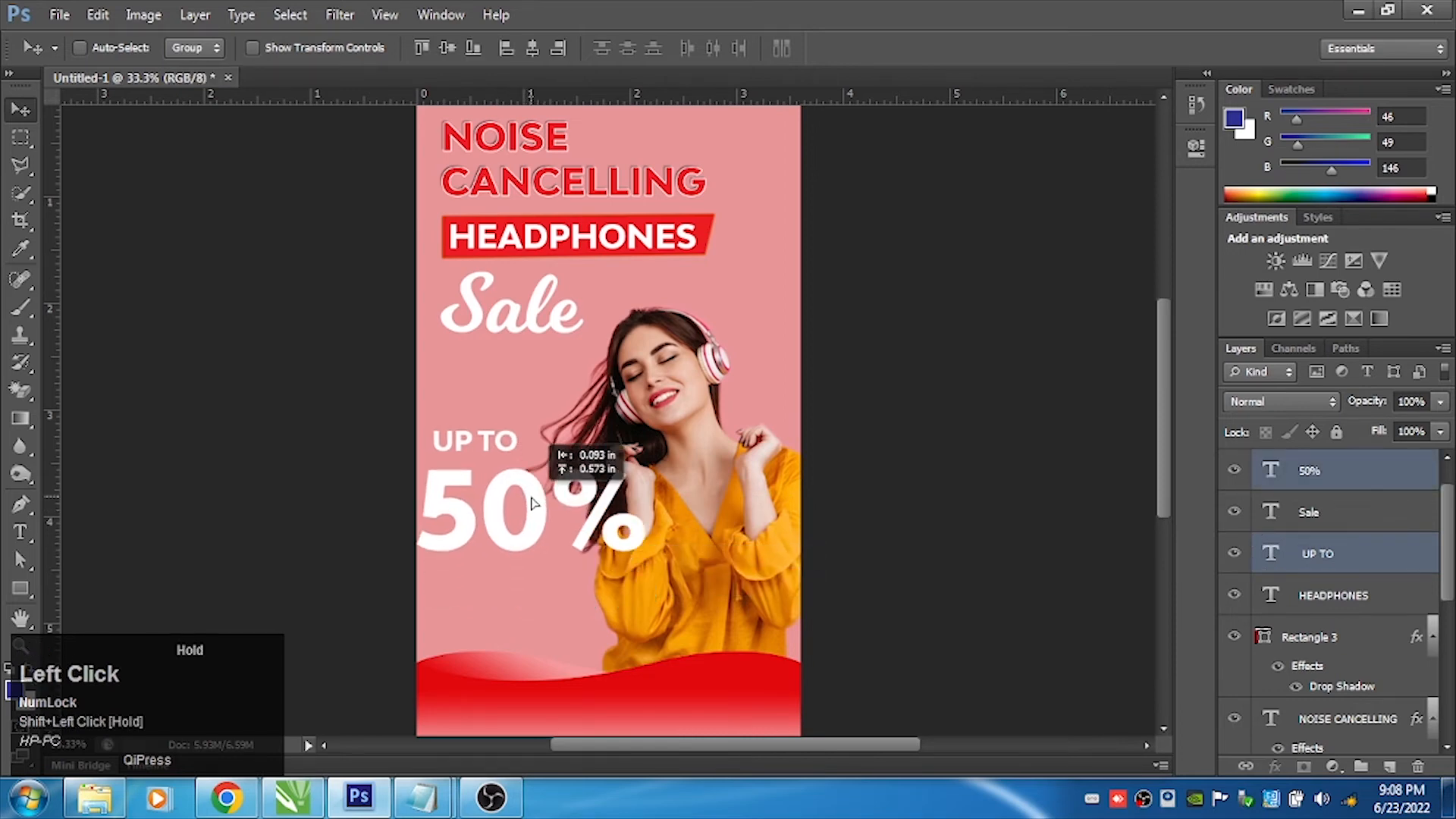
left_click_drag(533, 504, 546, 555)
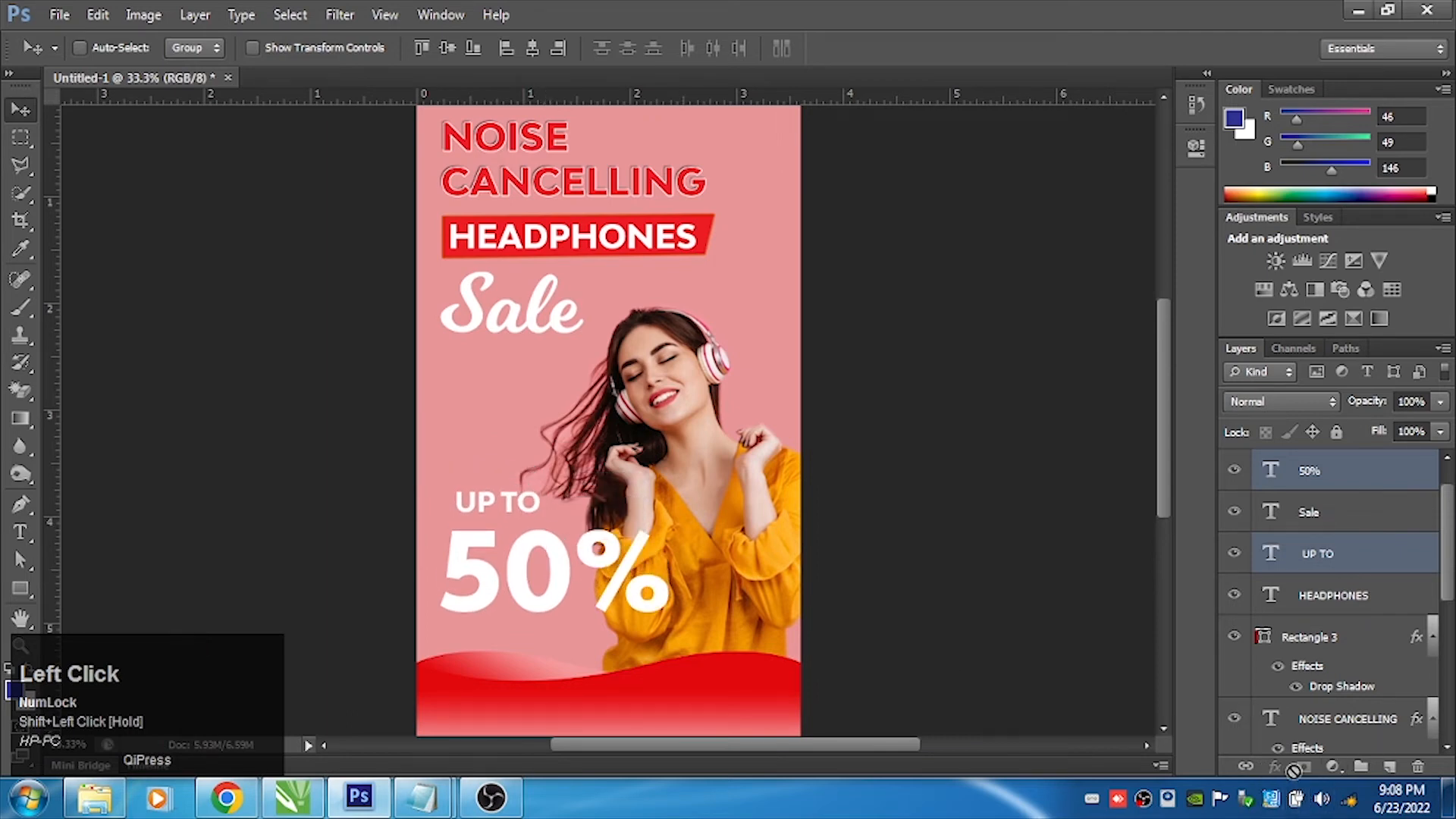
left_click(643, 455)
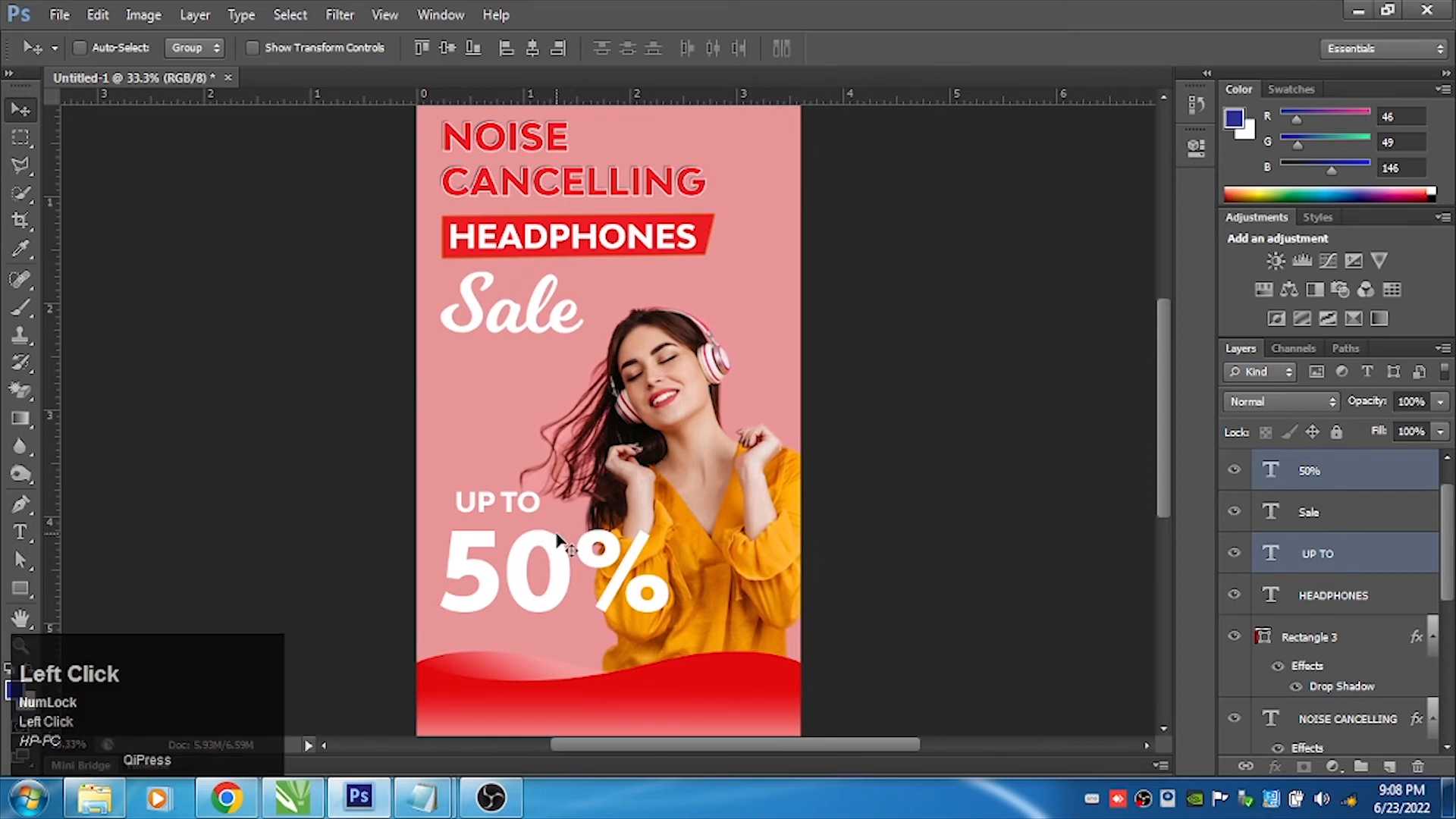
left_click_drag(559, 572, 575, 553)
key("ctrl+z")
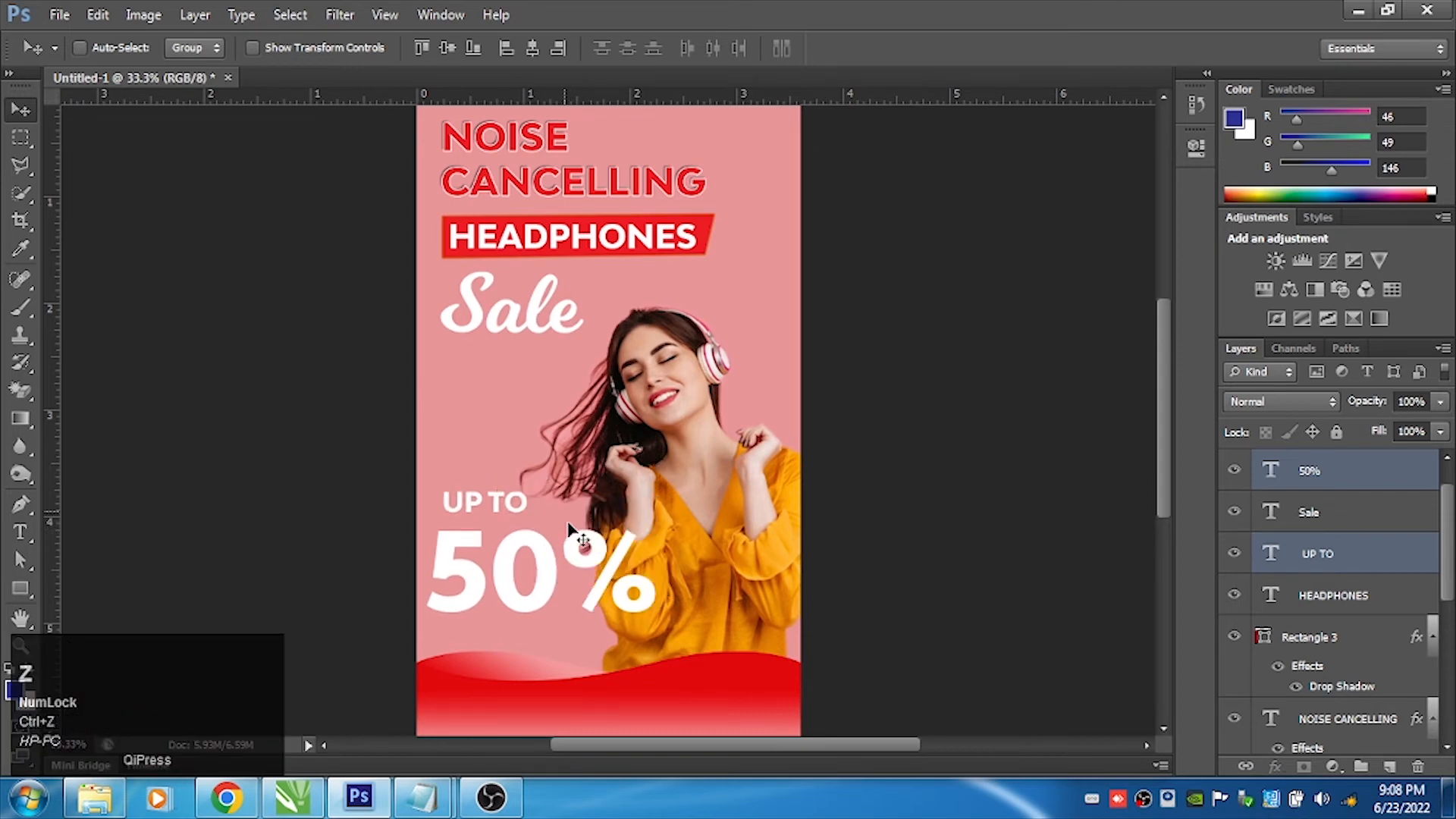
left_click(431, 450)
Add a black Multiply drop shadow with 75% opacity, 26 px distance and 5 px size to the "50%" text
right_click(521, 550)
left_click(561, 559)
left_click_drag(531, 565, 511, 569)
key("ctrl+z")
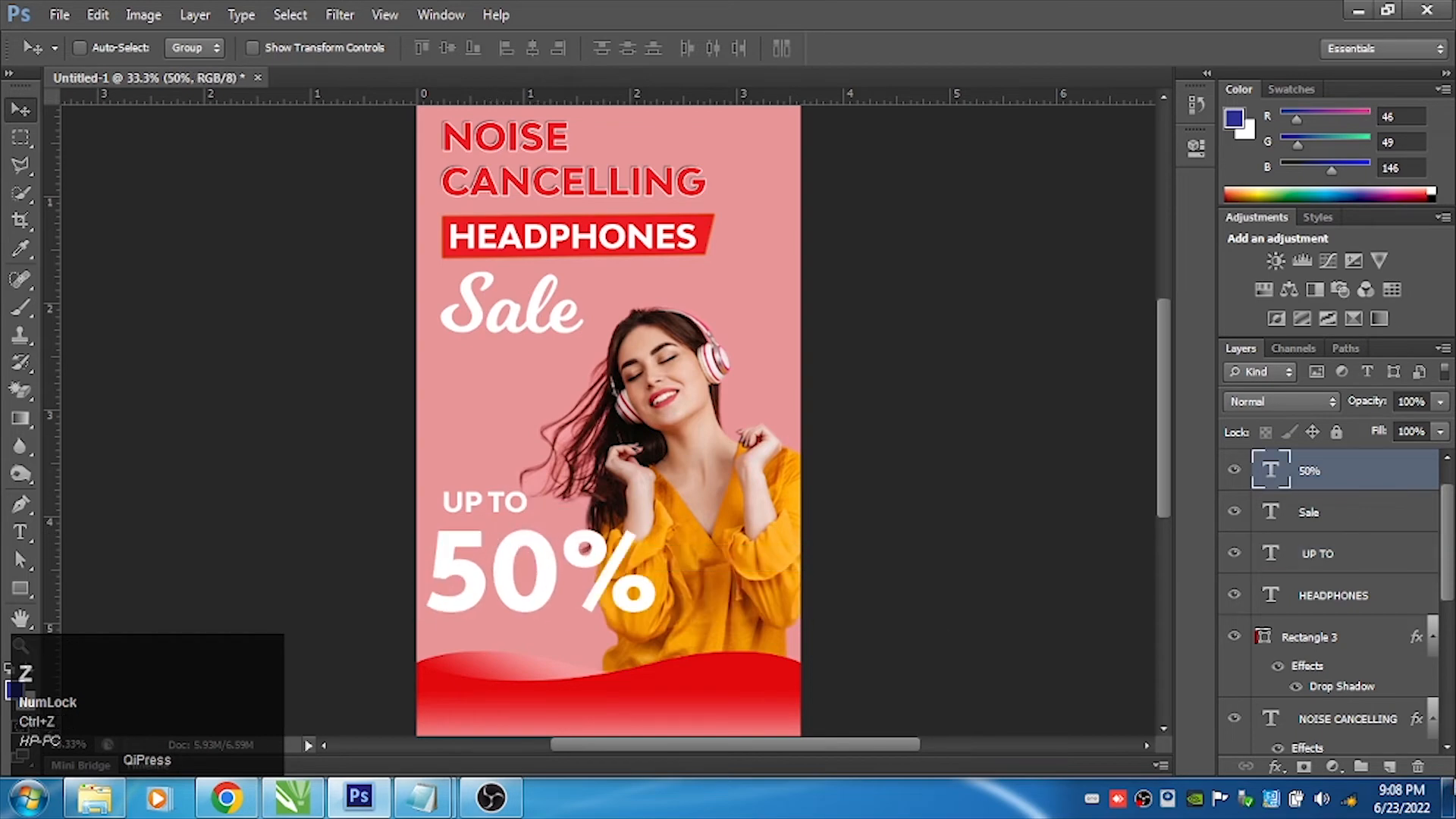
left_click(1276, 766)
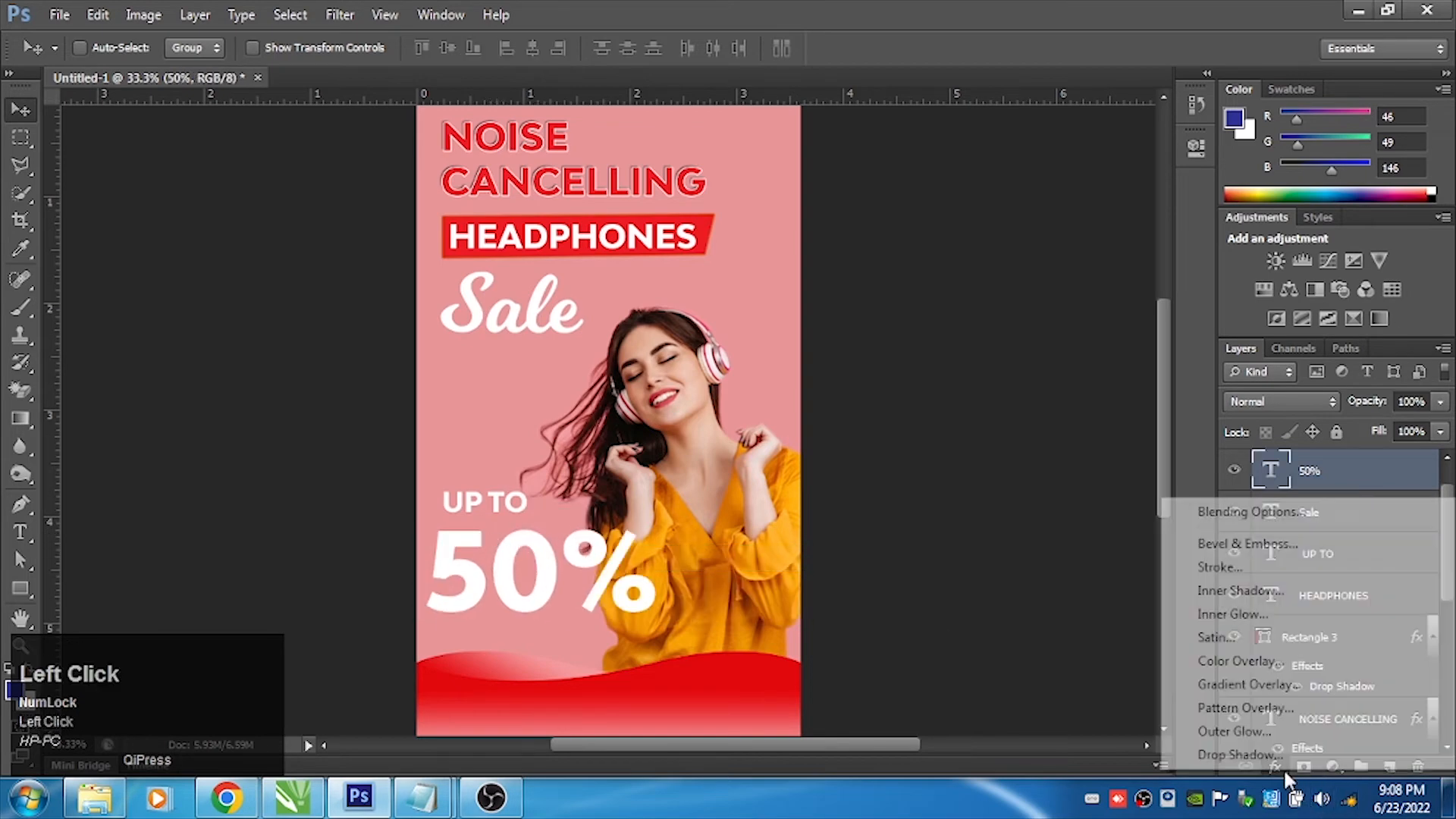
left_click(1266, 755)
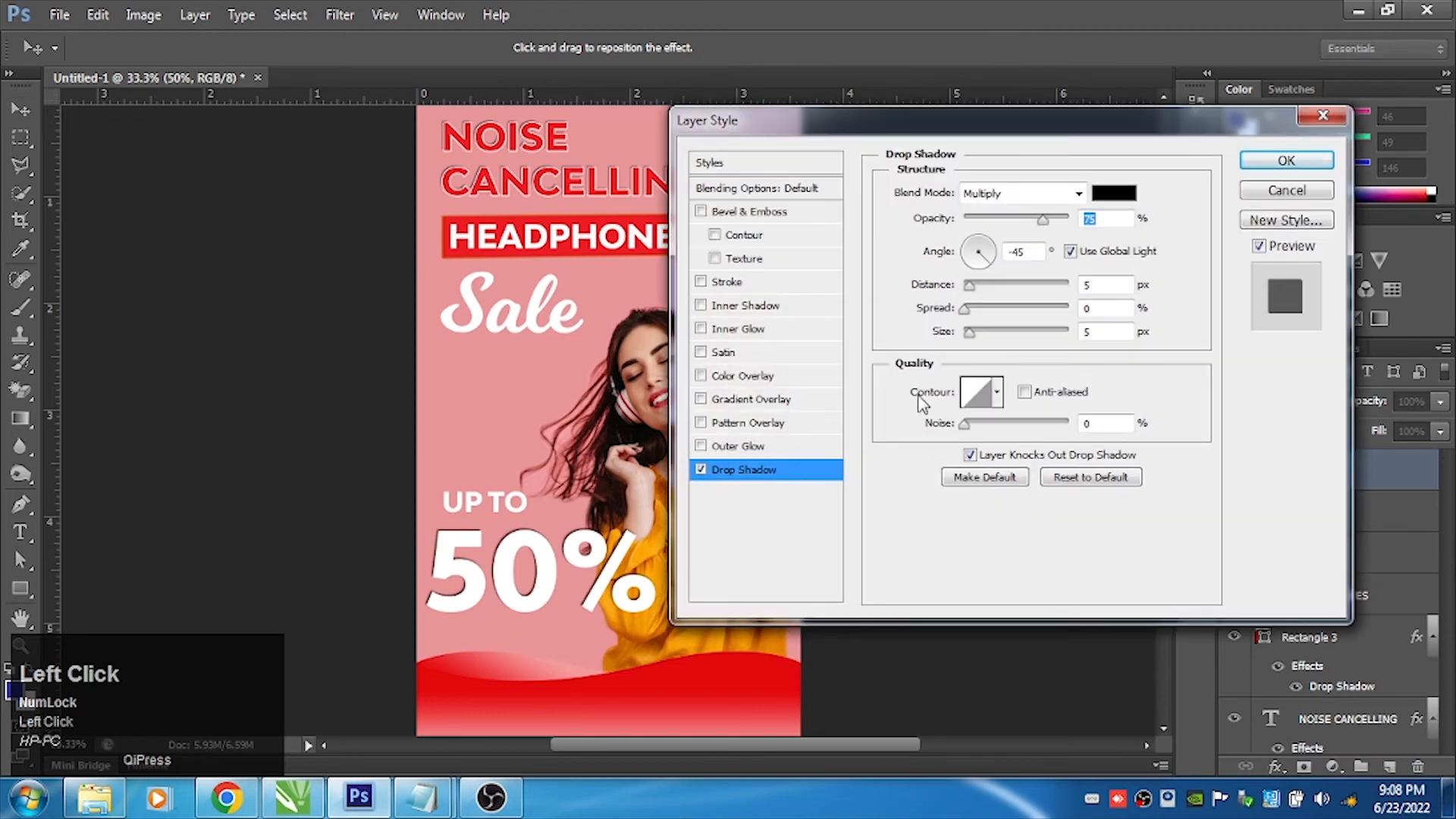
left_click(1000, 285)
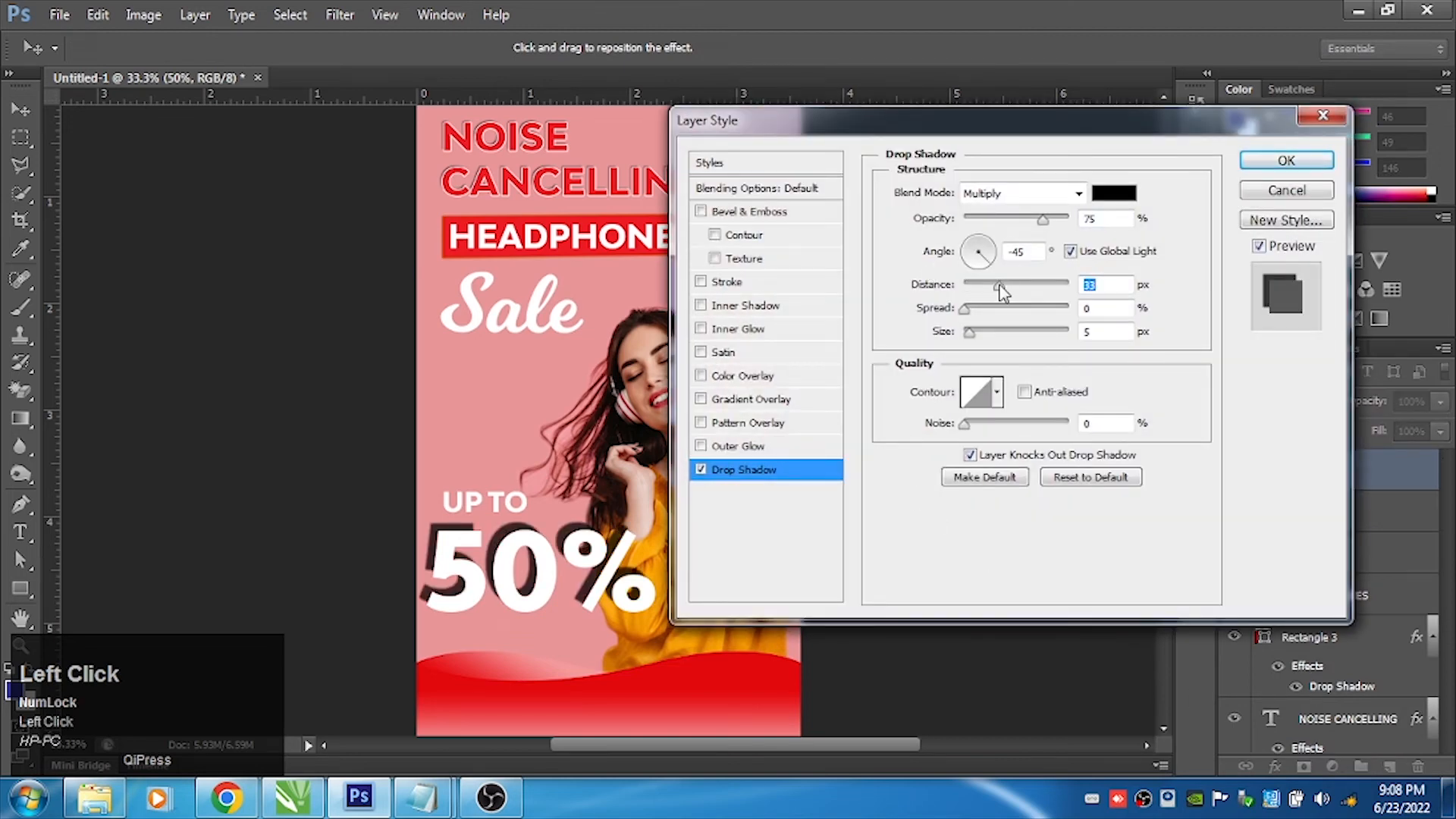
left_click_drag(999, 286, 992, 287)
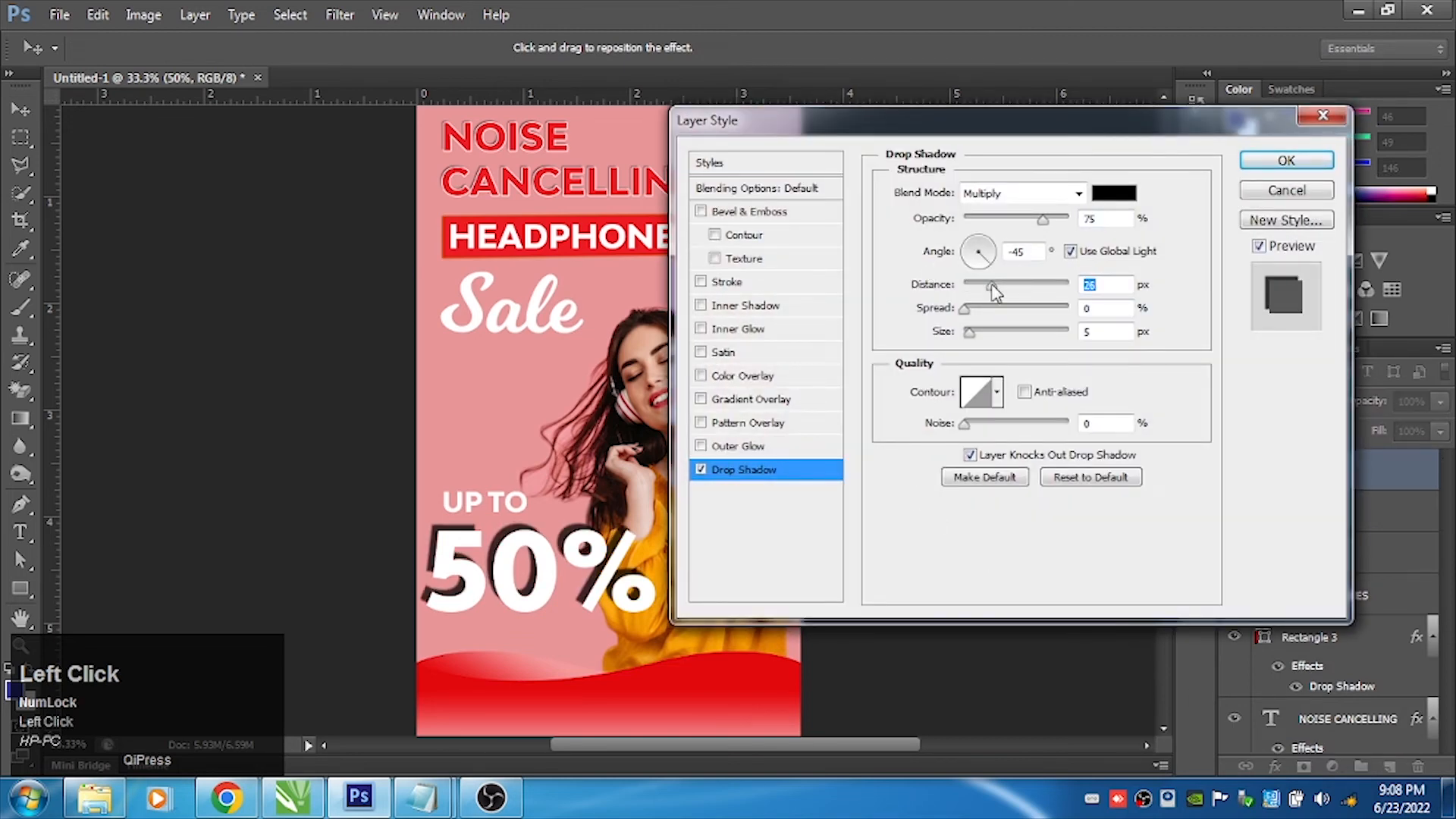
left_click(1286, 160)
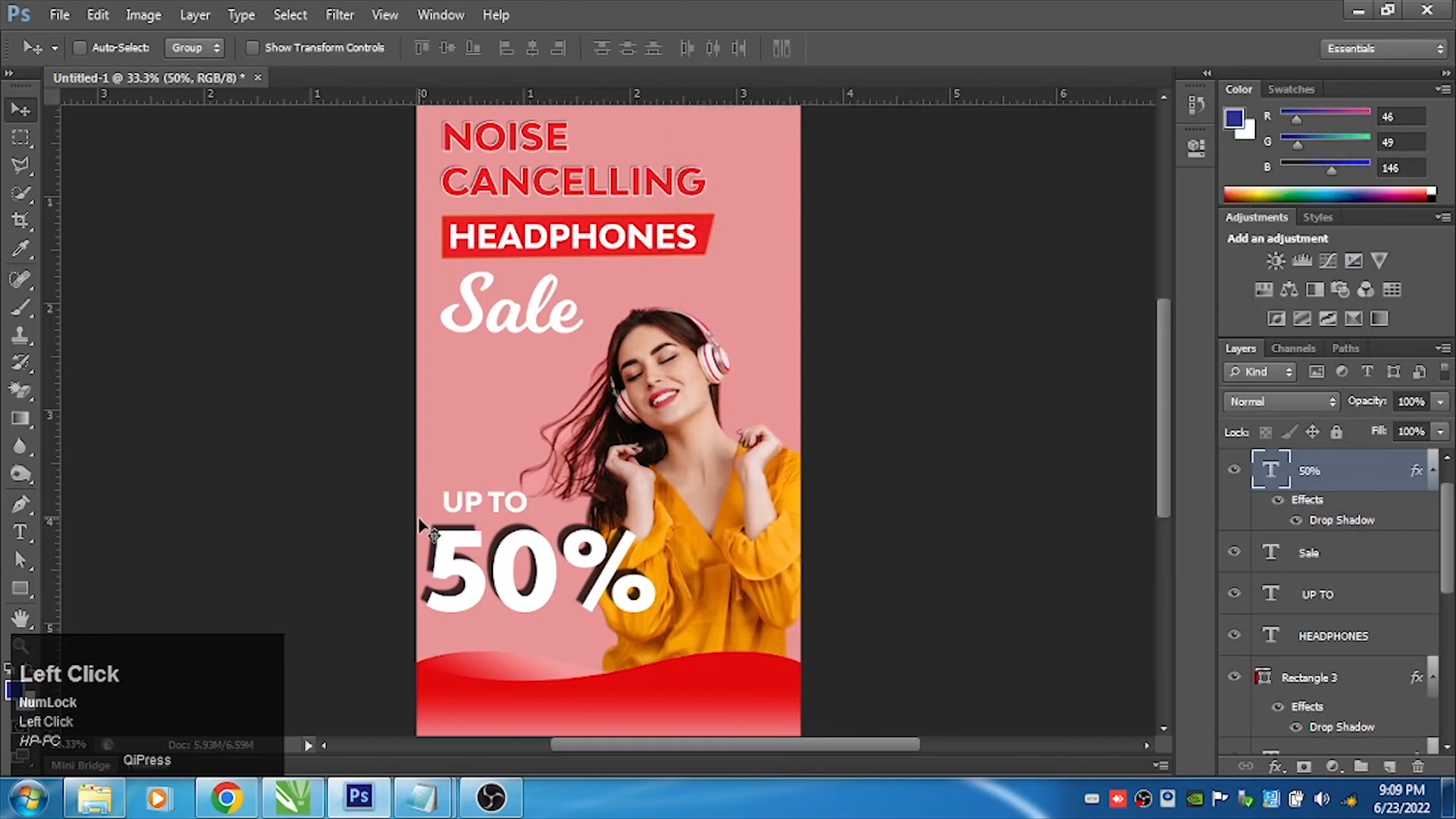
Add a black Multiply drop shadow with 75% opacity, 17 px distance and 5 px size to the "UP TO" text
left_click(501, 504, "ctrl")
left_click(501, 505, "ctrl")
right_click(478, 505)
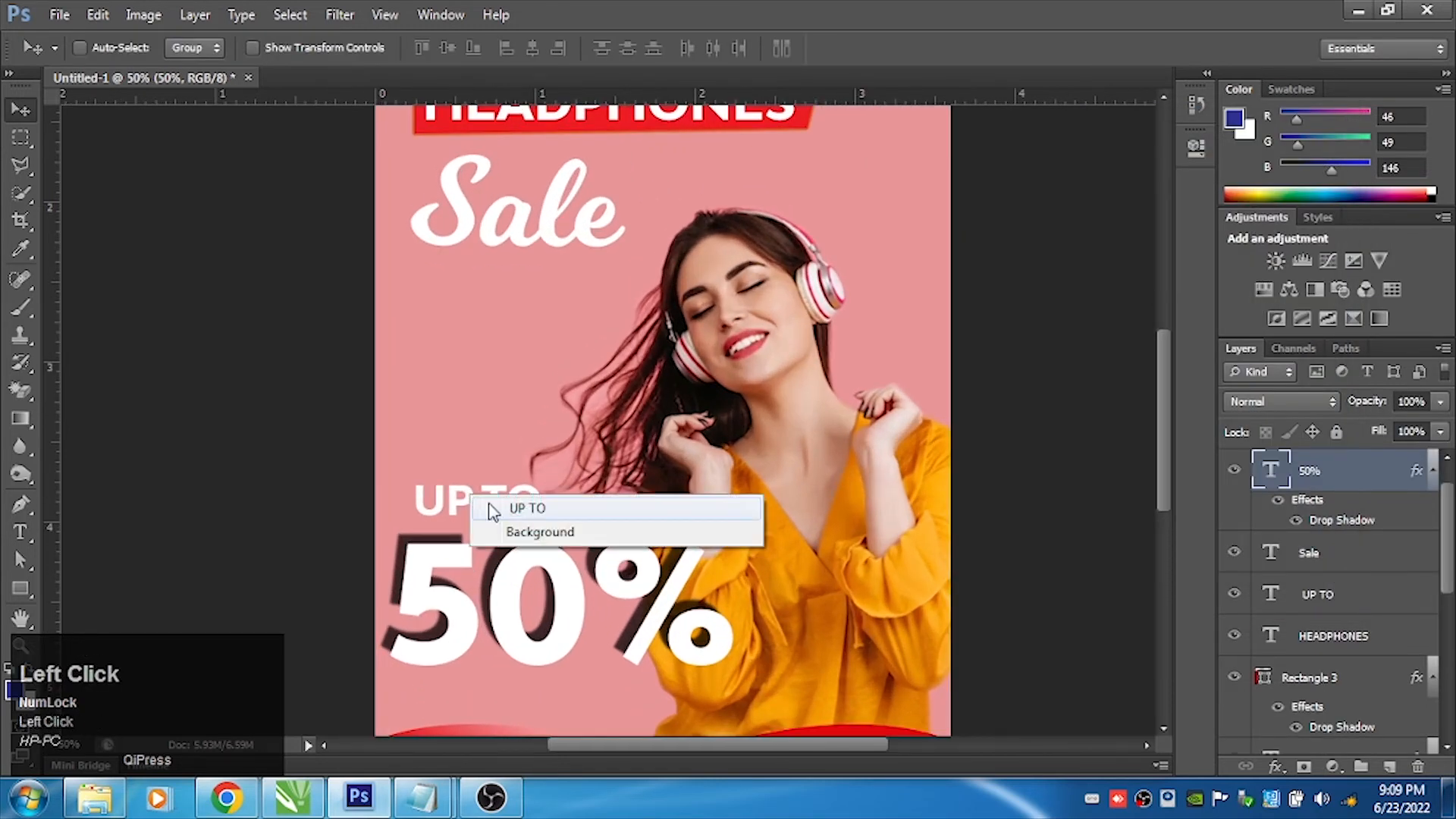
left_click(516, 504)
left_click(1277, 767)
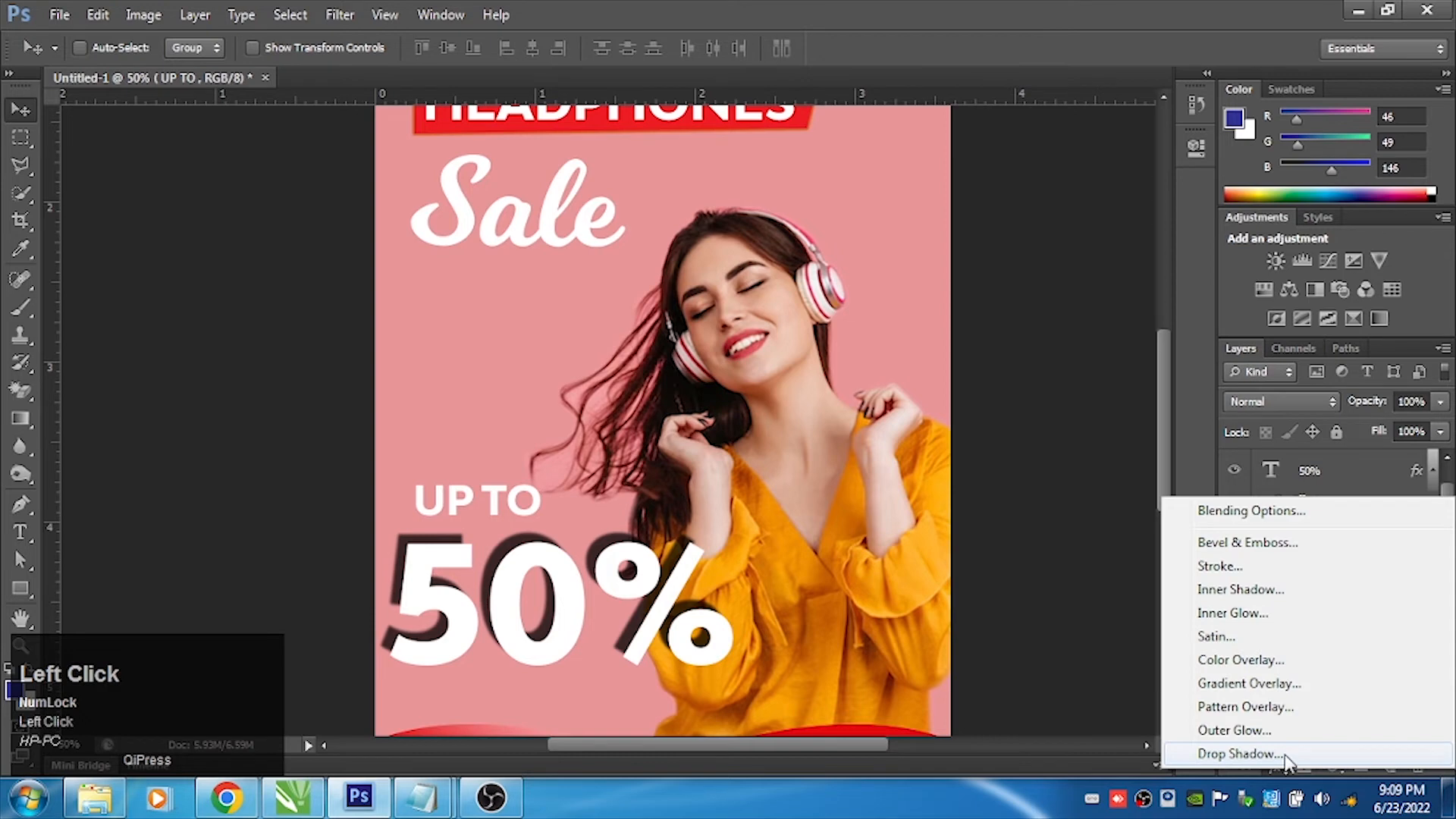
left_click(1240, 753)
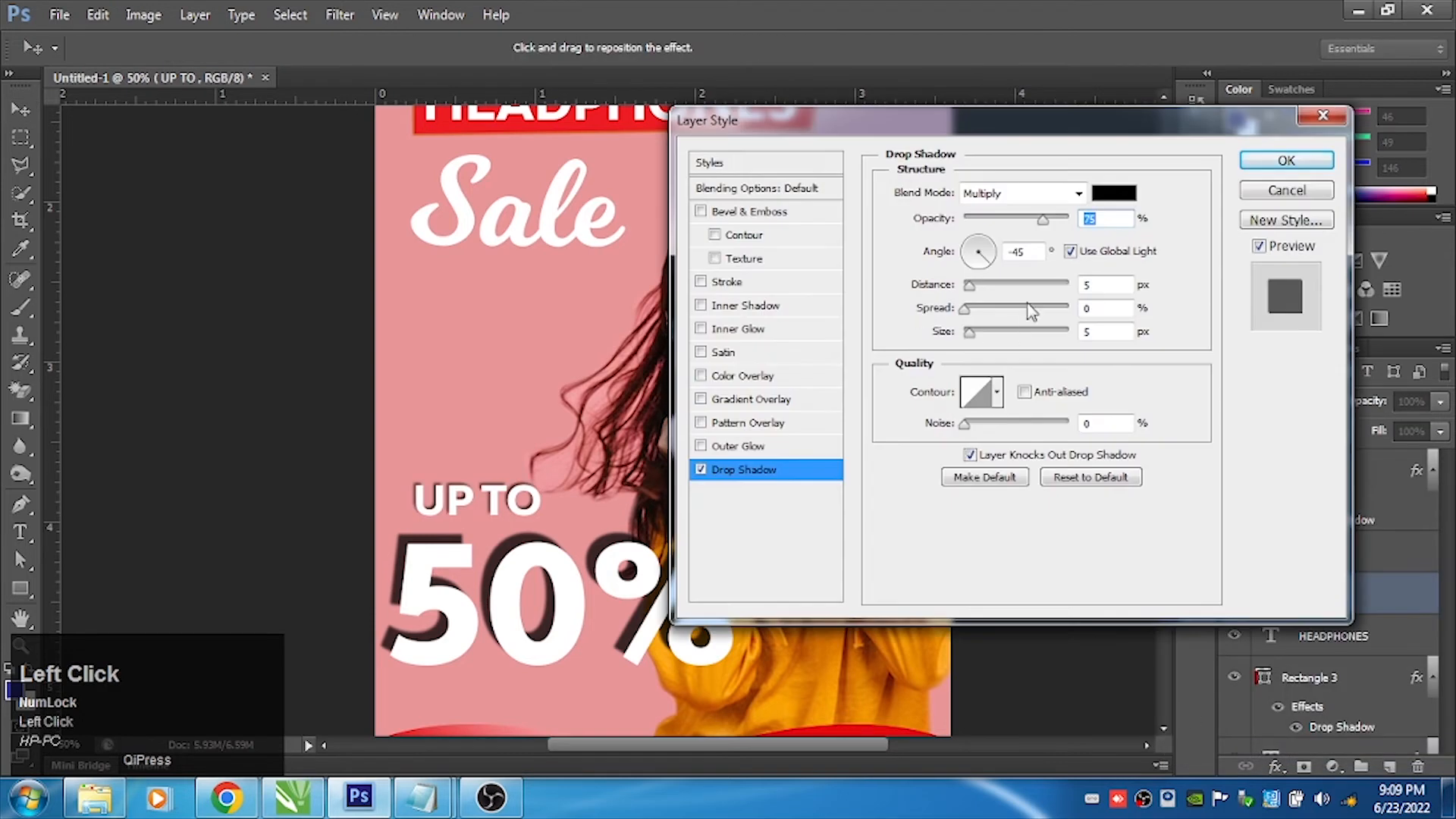
left_click(983, 286)
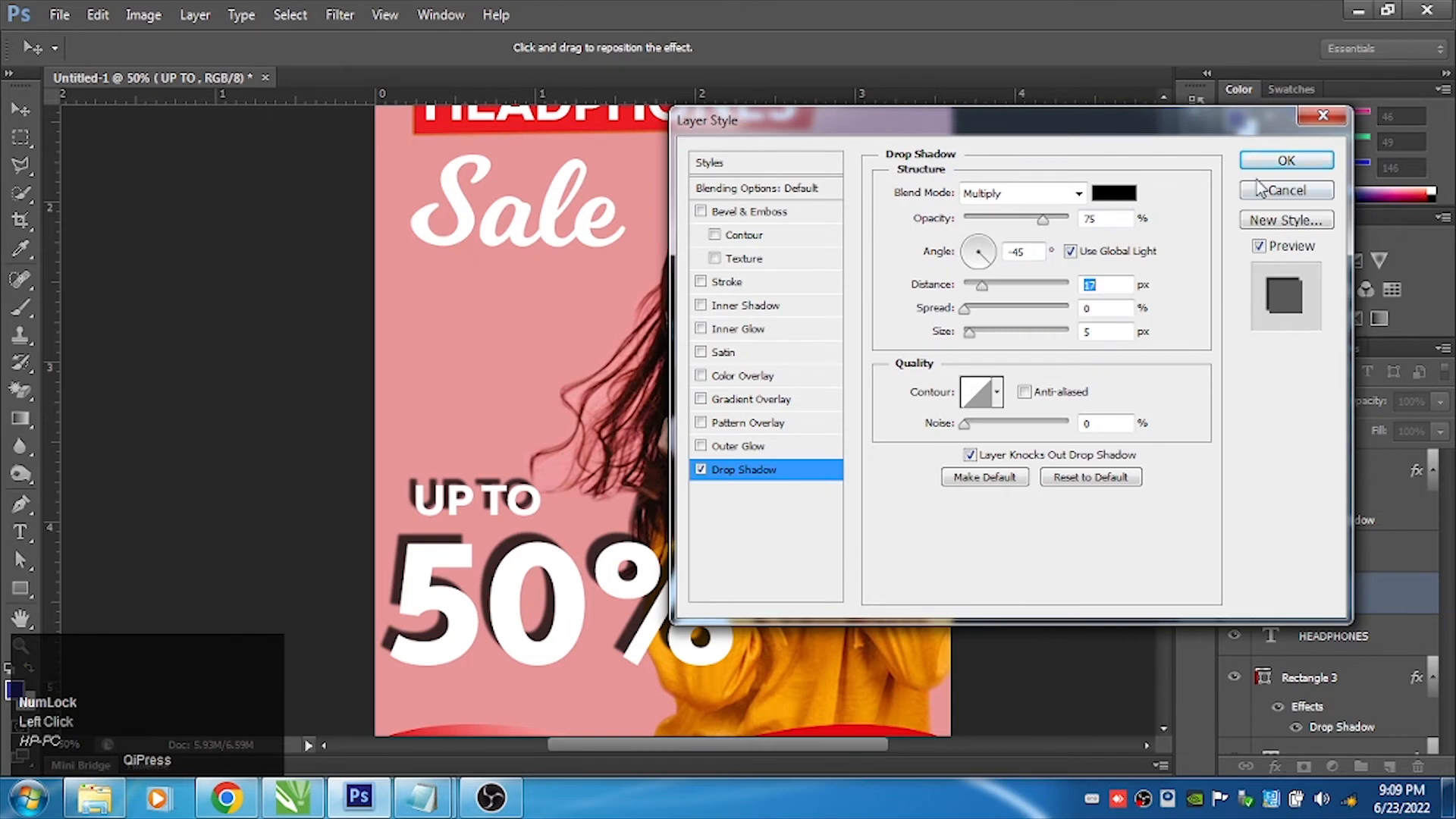
left_click(1286, 160)
Move the "Sale" text down into the space between the "HEADPHONES" banner and "UP TO"
right_click(521, 215)
left_click(542, 224)
left_click_drag(539, 225, 502, 315)
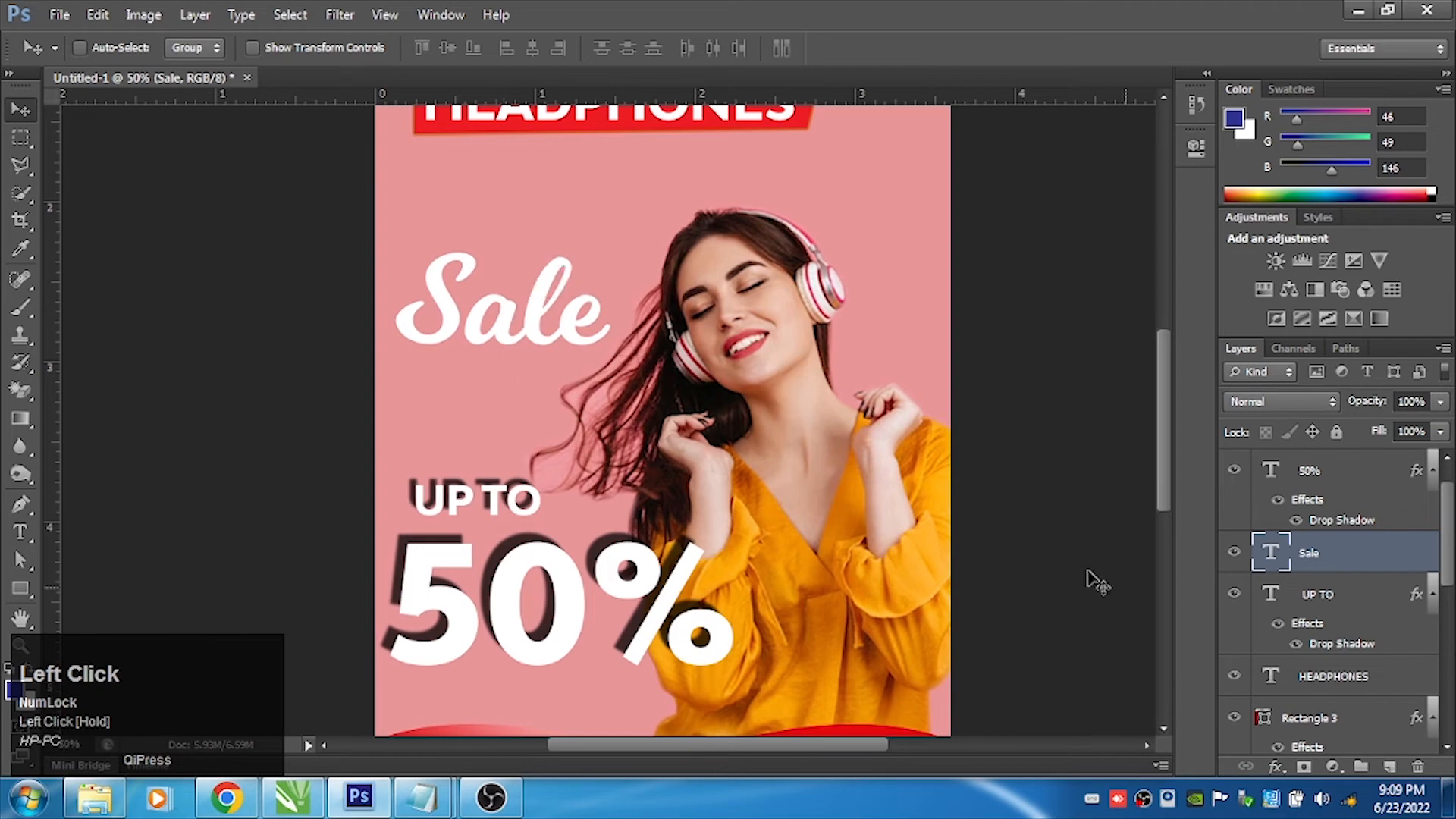
Try a black Multiply drop shadow at 47% opacity and an outer glow on the "Sale" text
left_click(1279, 767)
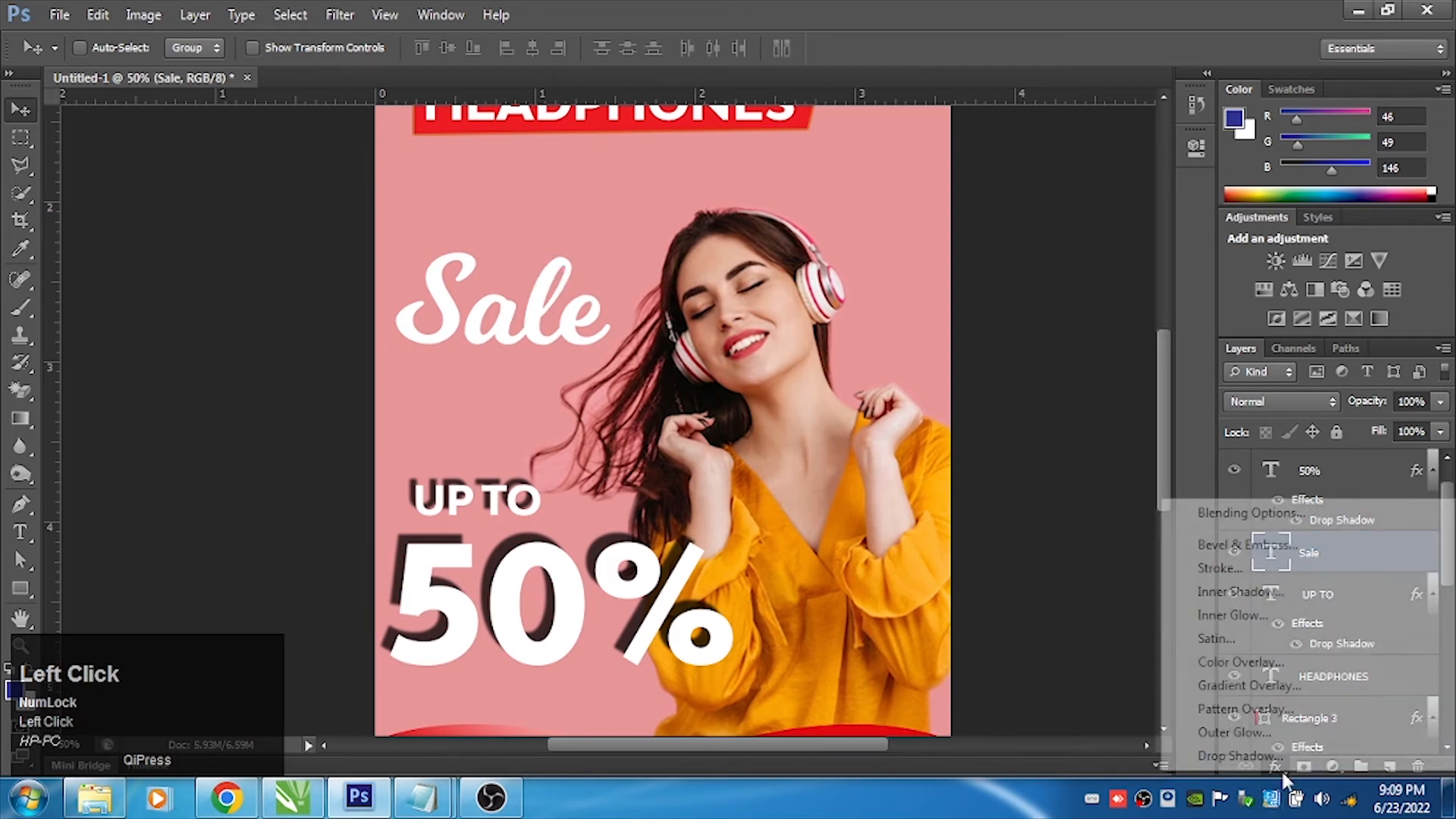
left_click(1280, 764)
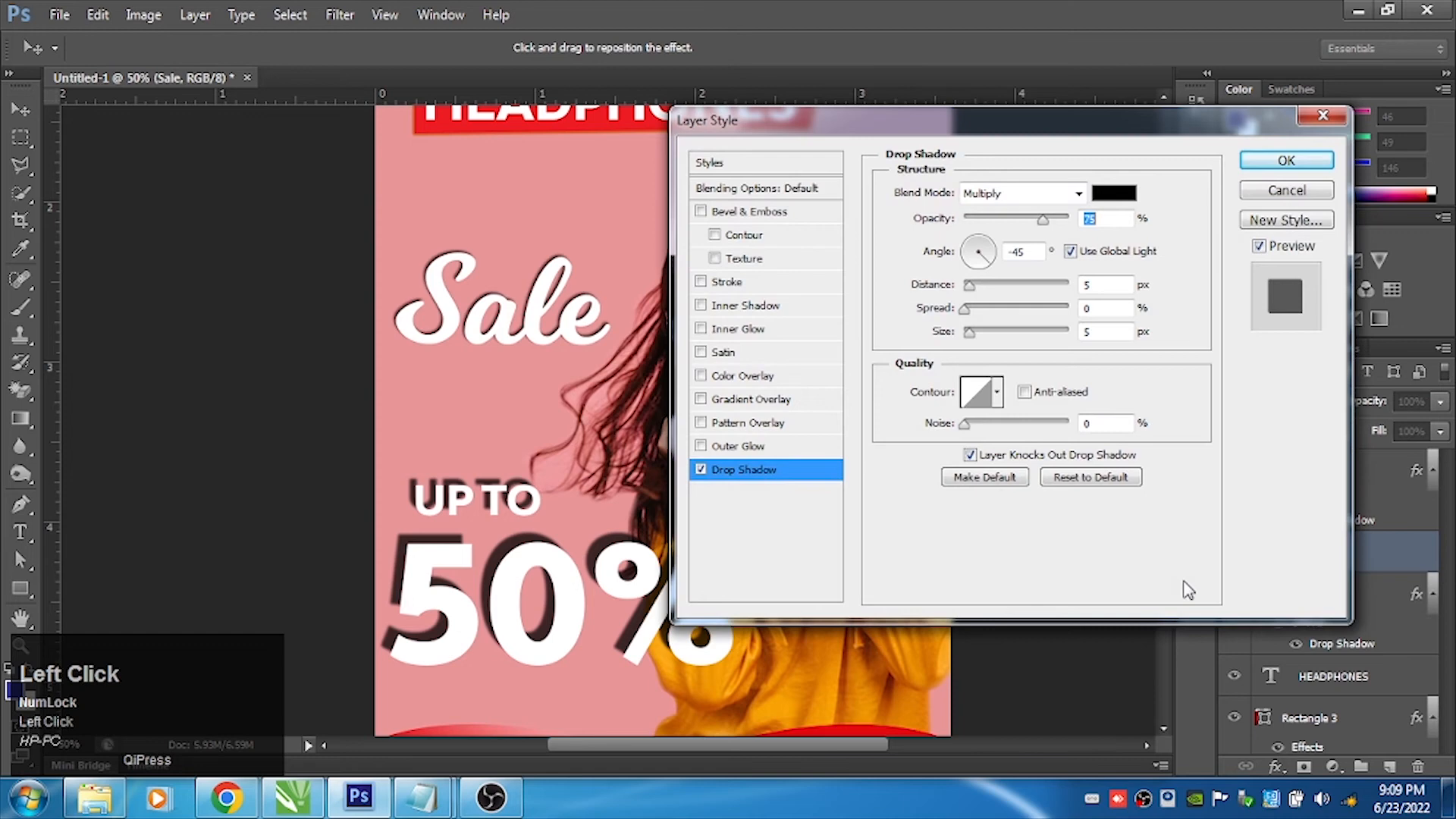
left_click(1013, 218)
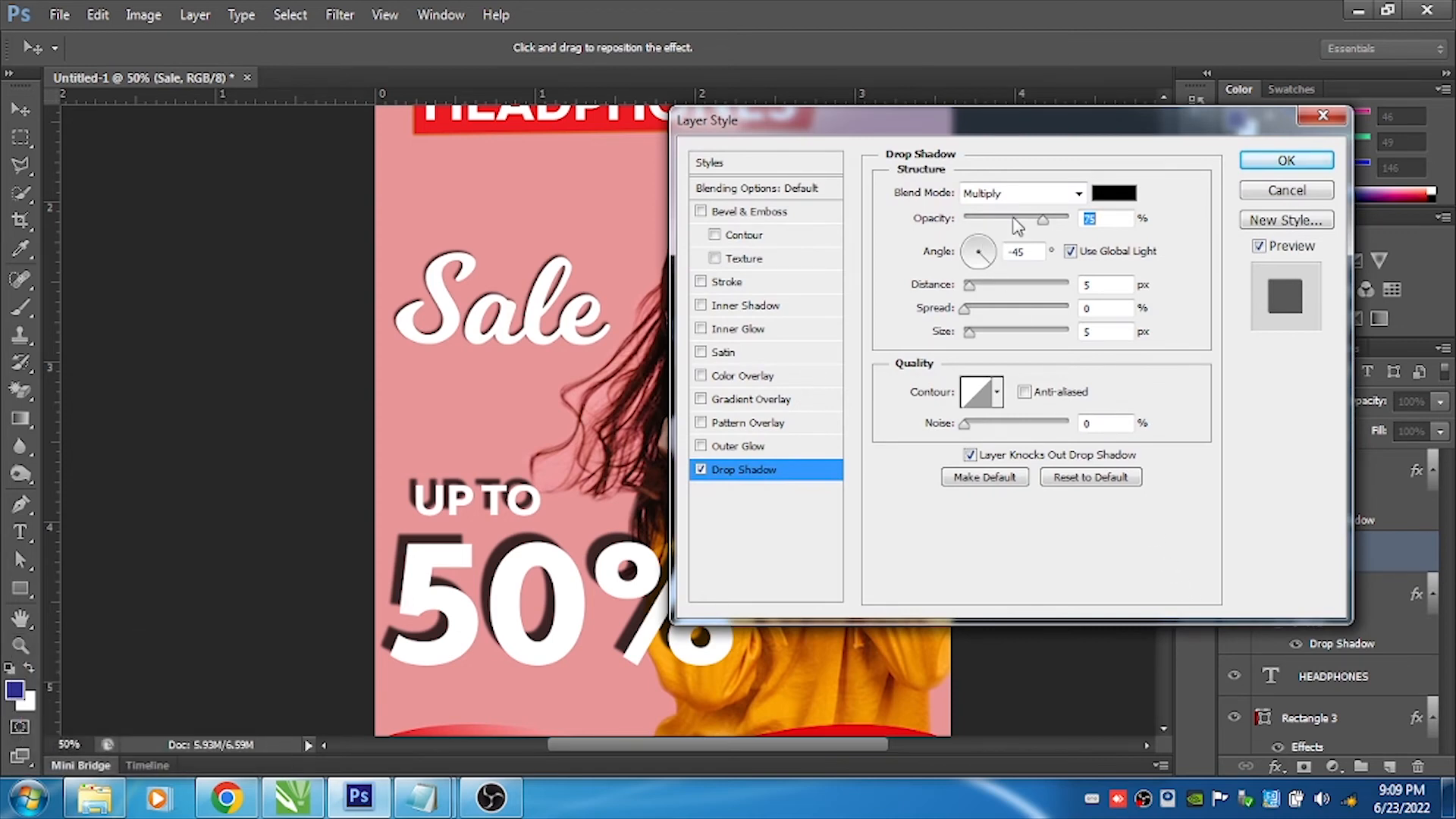
left_click(701, 446)
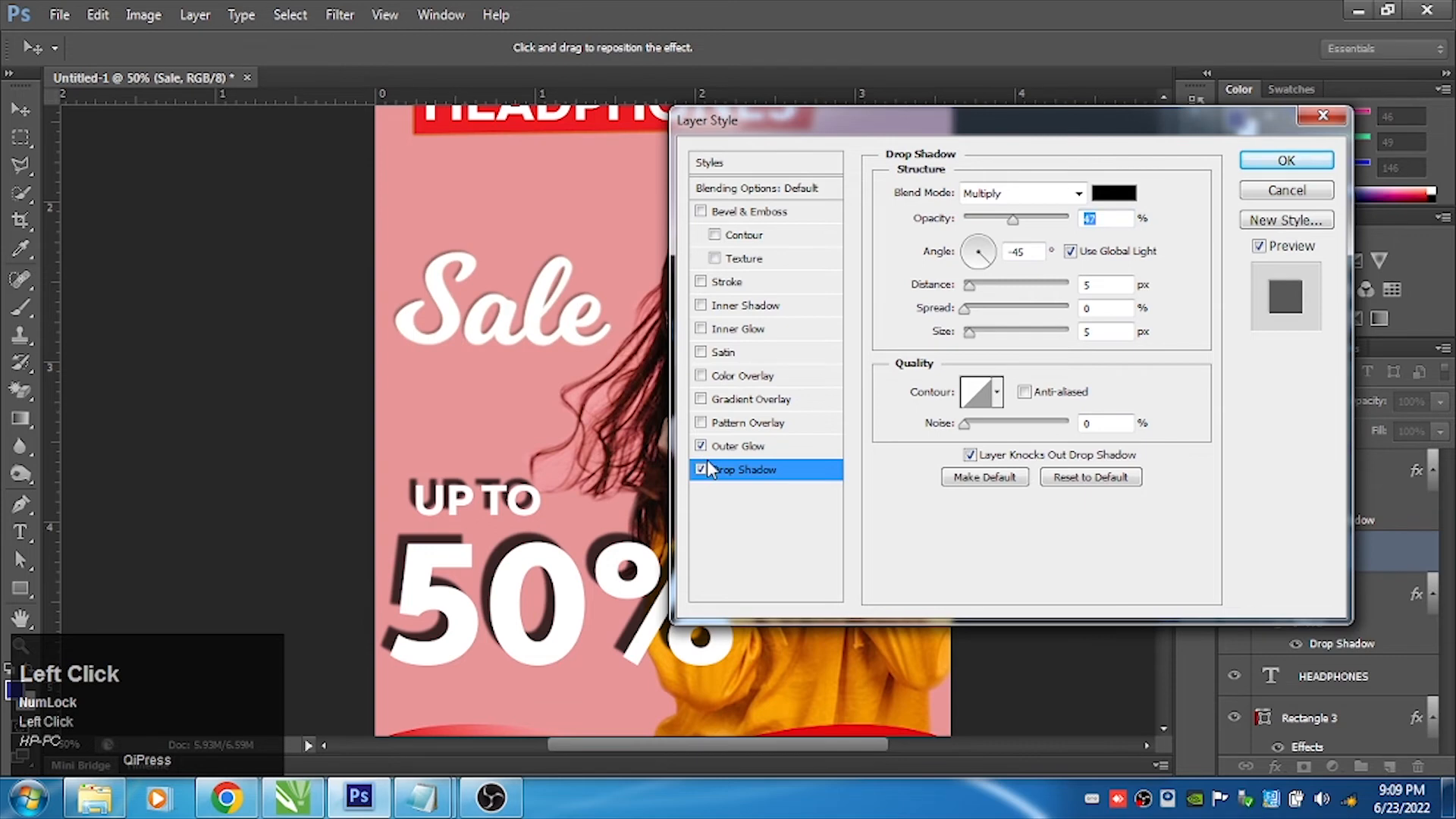
left_click(701, 469)
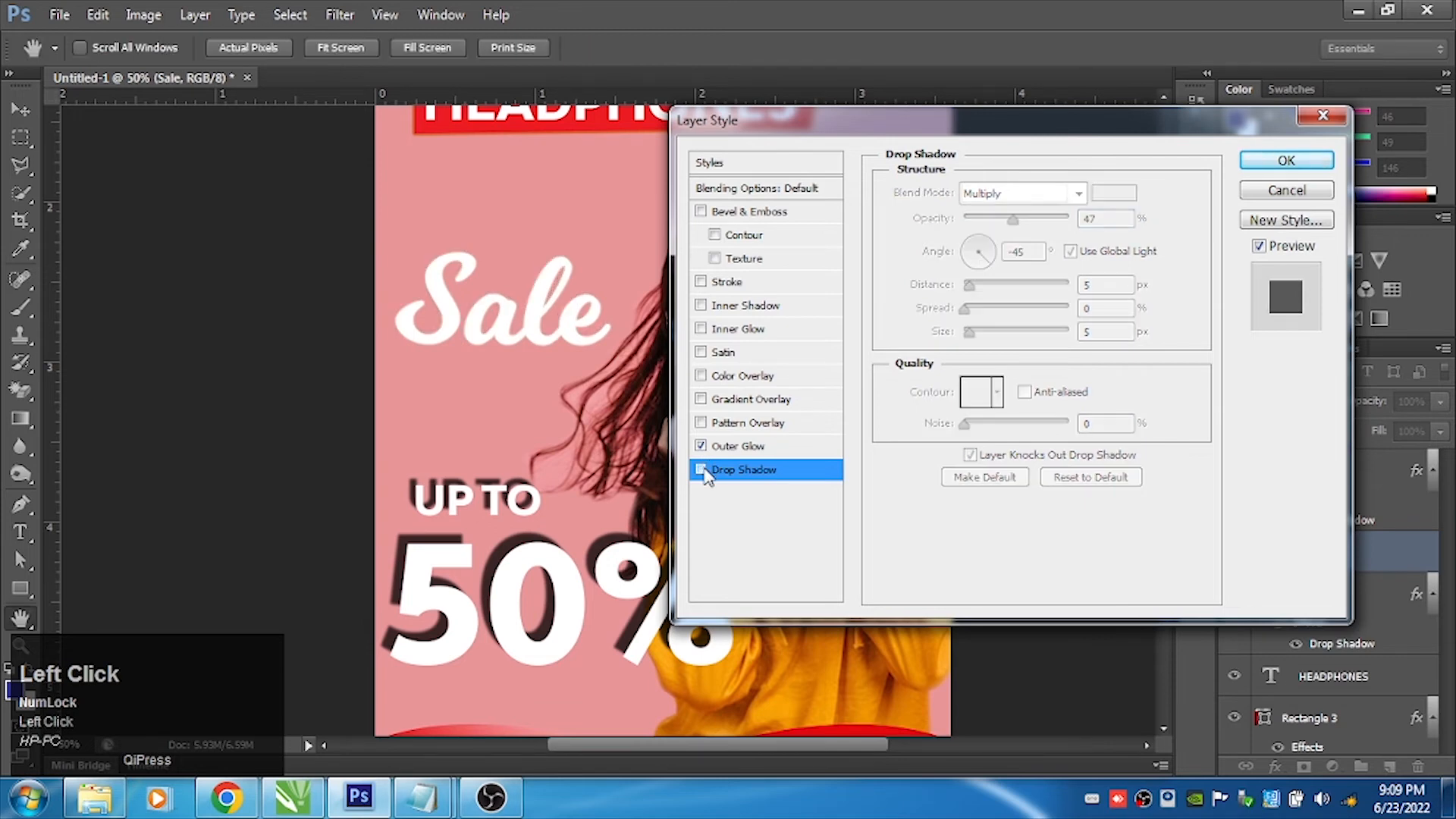
Give the "Sale" text a thick black outside stroke at 100% opacity and move it down directly above "UP TO"
left_click(701, 282)
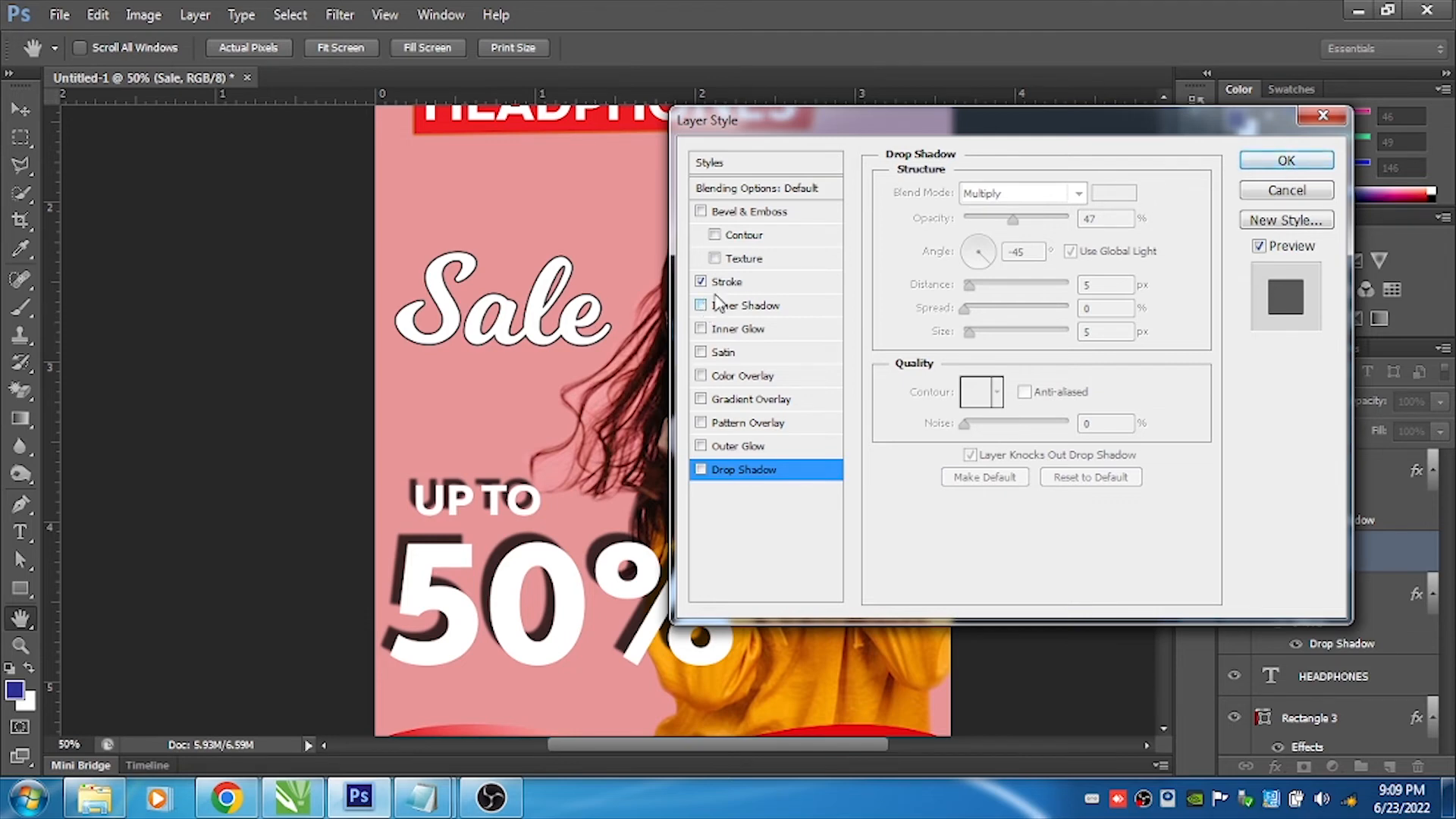
left_click(740, 284)
left_click_drag(966, 191, 961, 195)
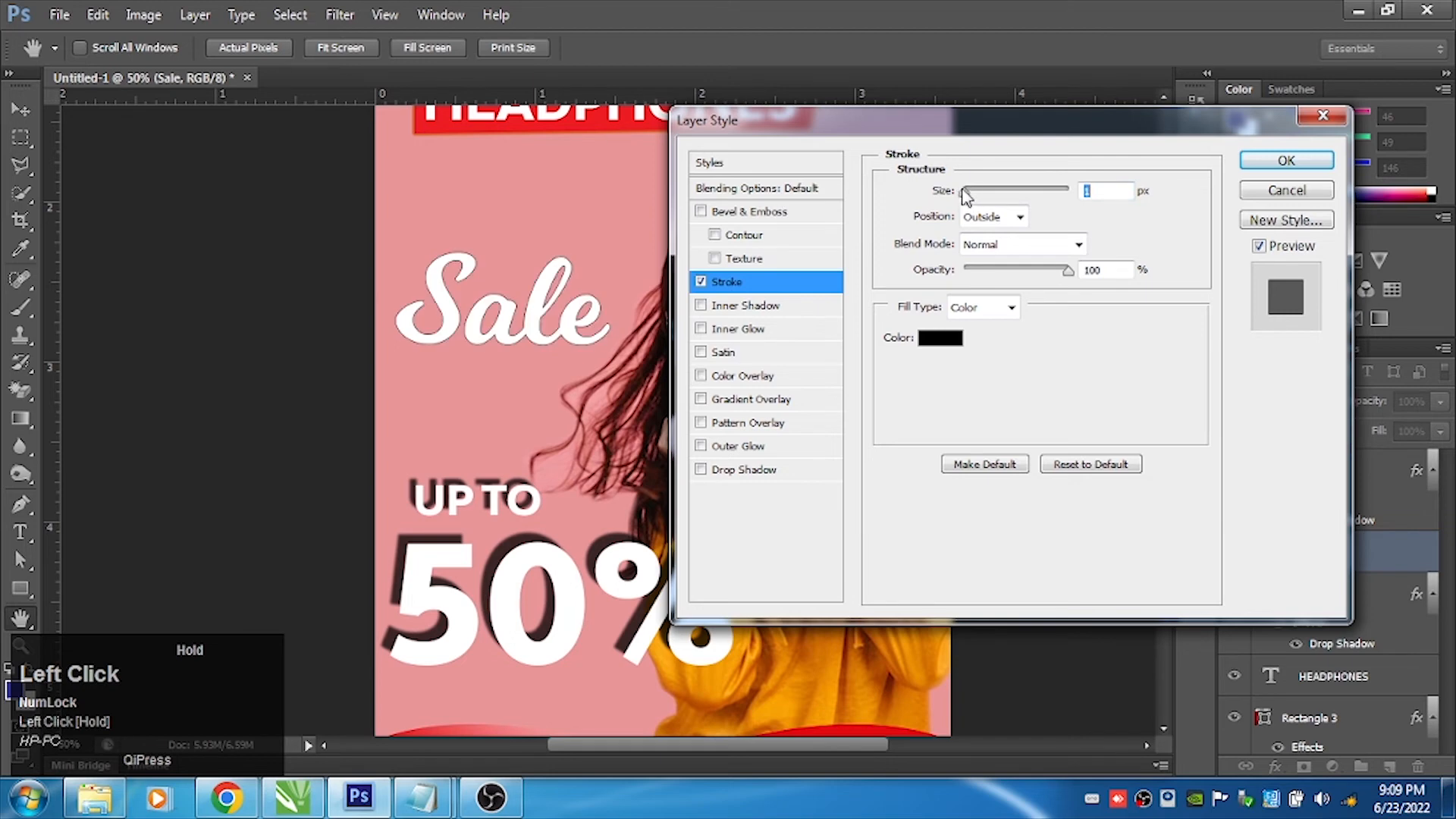
left_click_drag(964, 195, 975, 199)
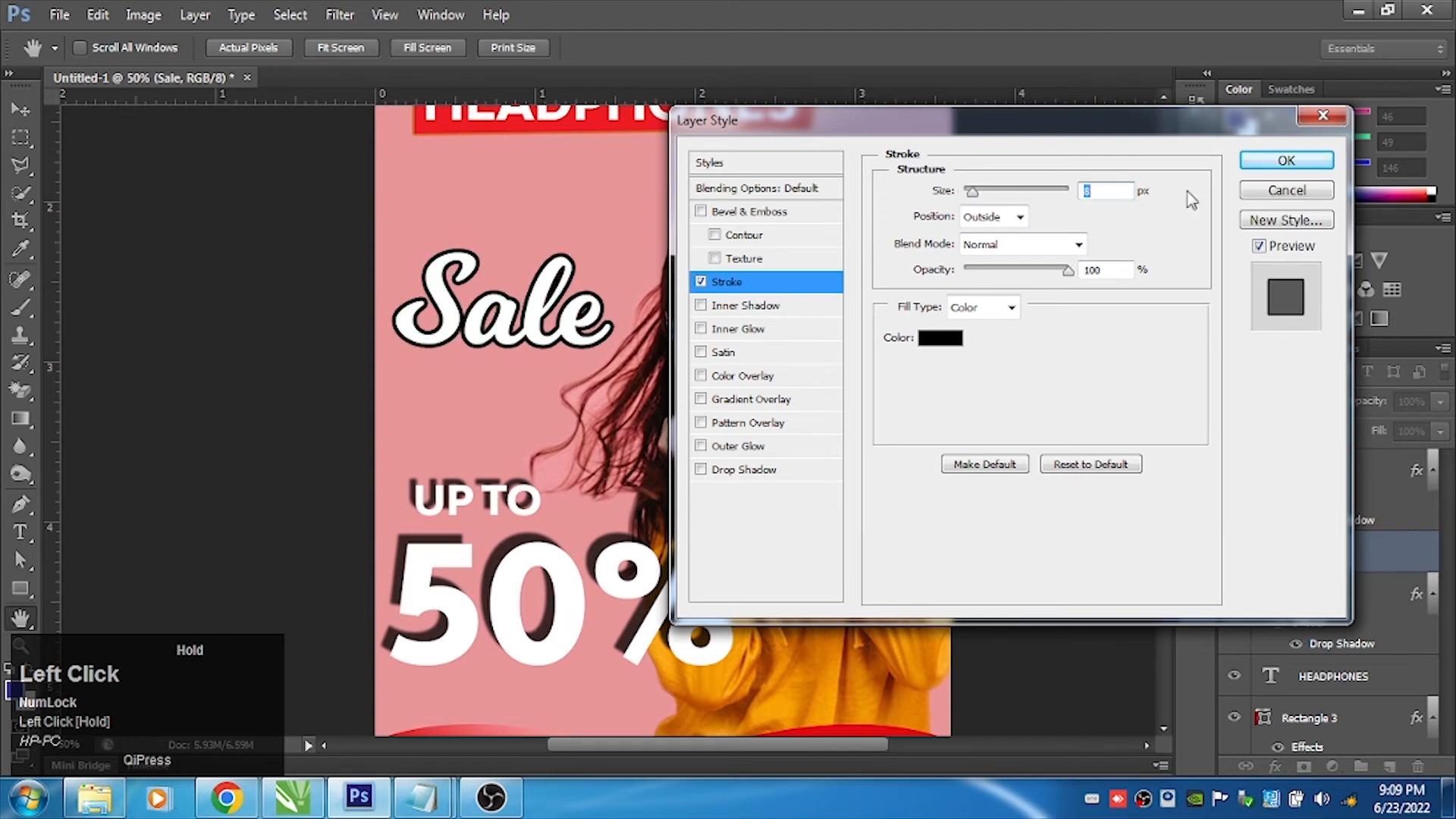
left_click(1281, 163)
key("ctrl+alt+z")
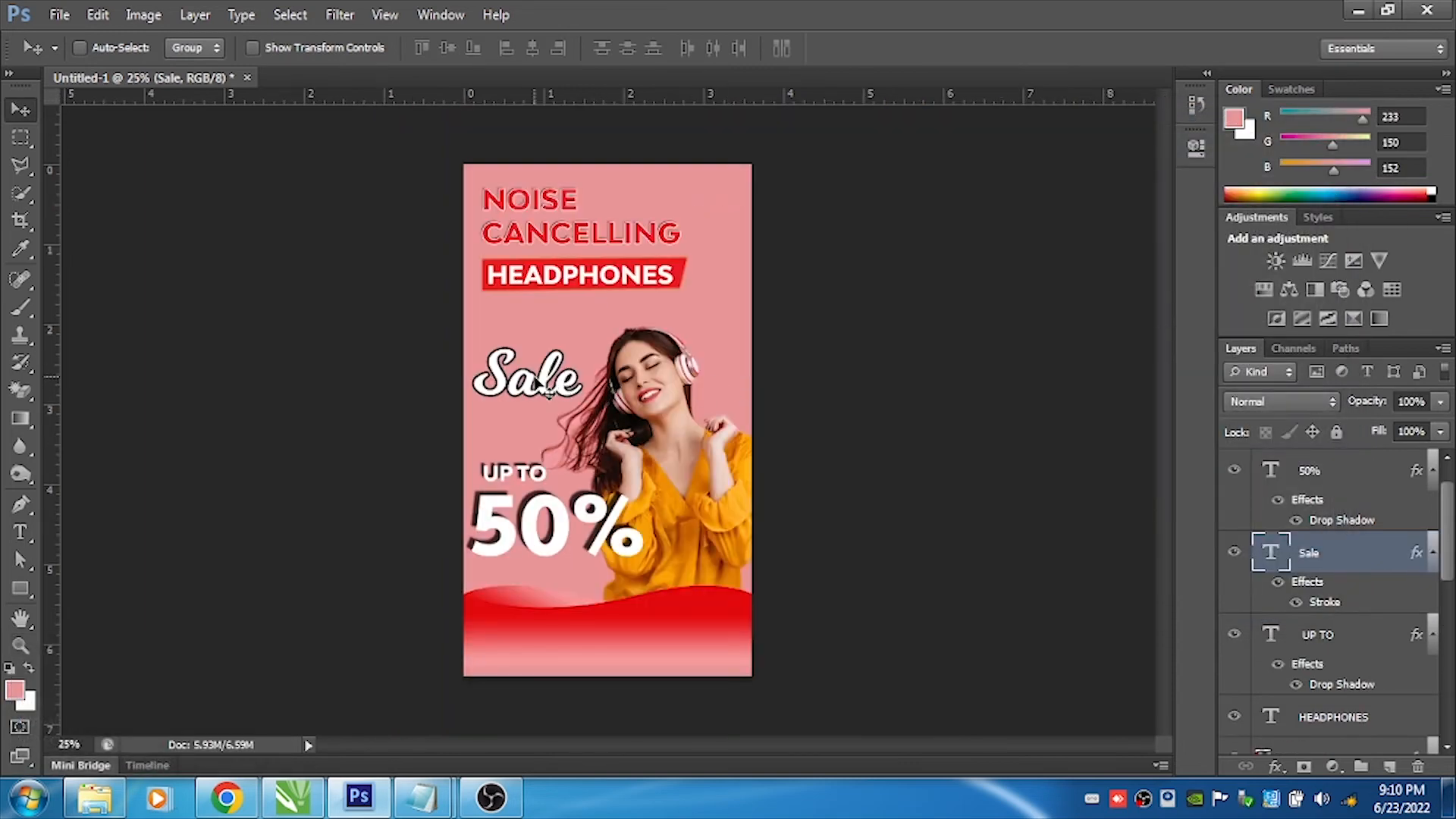
left_click_drag(529, 378, 530, 423)
Move the "HEADPHONES" text together with its red banner down to just above the girl's head
right_click(547, 282, "ctrl")
left_click(576, 296)
left_click_drag(576, 296, 578, 315)
key("ctrl+z")
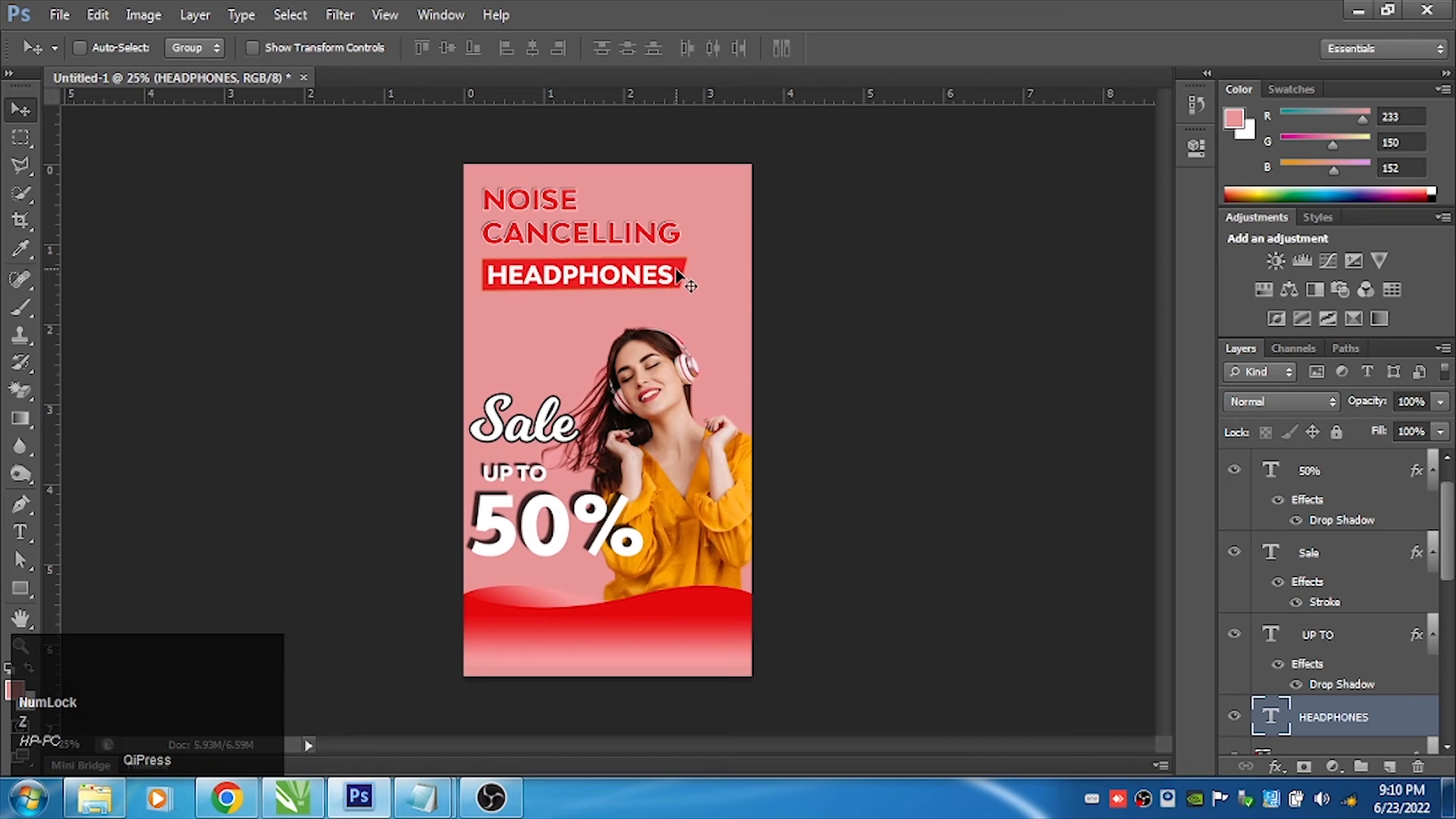
right_click(680, 279, "shift")
left_click(692, 286)
mouse_move(692, 286)
left_mouse_down()
mouse_move(665, 309)
mouse_move(686, 307)
left_mouse_up()
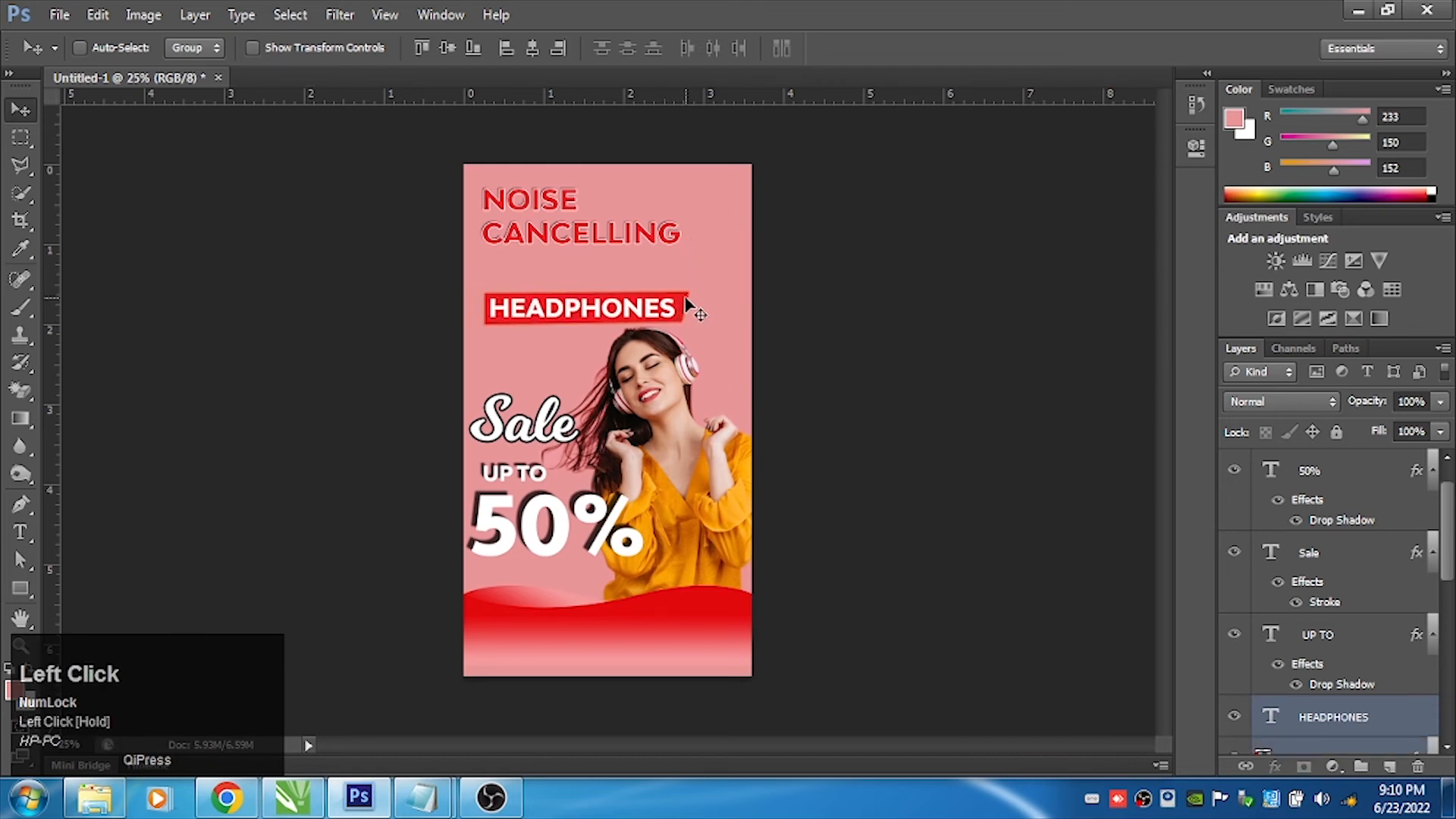
Scale the "NOISE CANCELLING" heading to about 113.83% width and 161.36% height, filling the space above the banner
right_click(602, 247)
left_click(617, 257)
left_click_drag(617, 257, 604, 270)
key("ctrl+z")
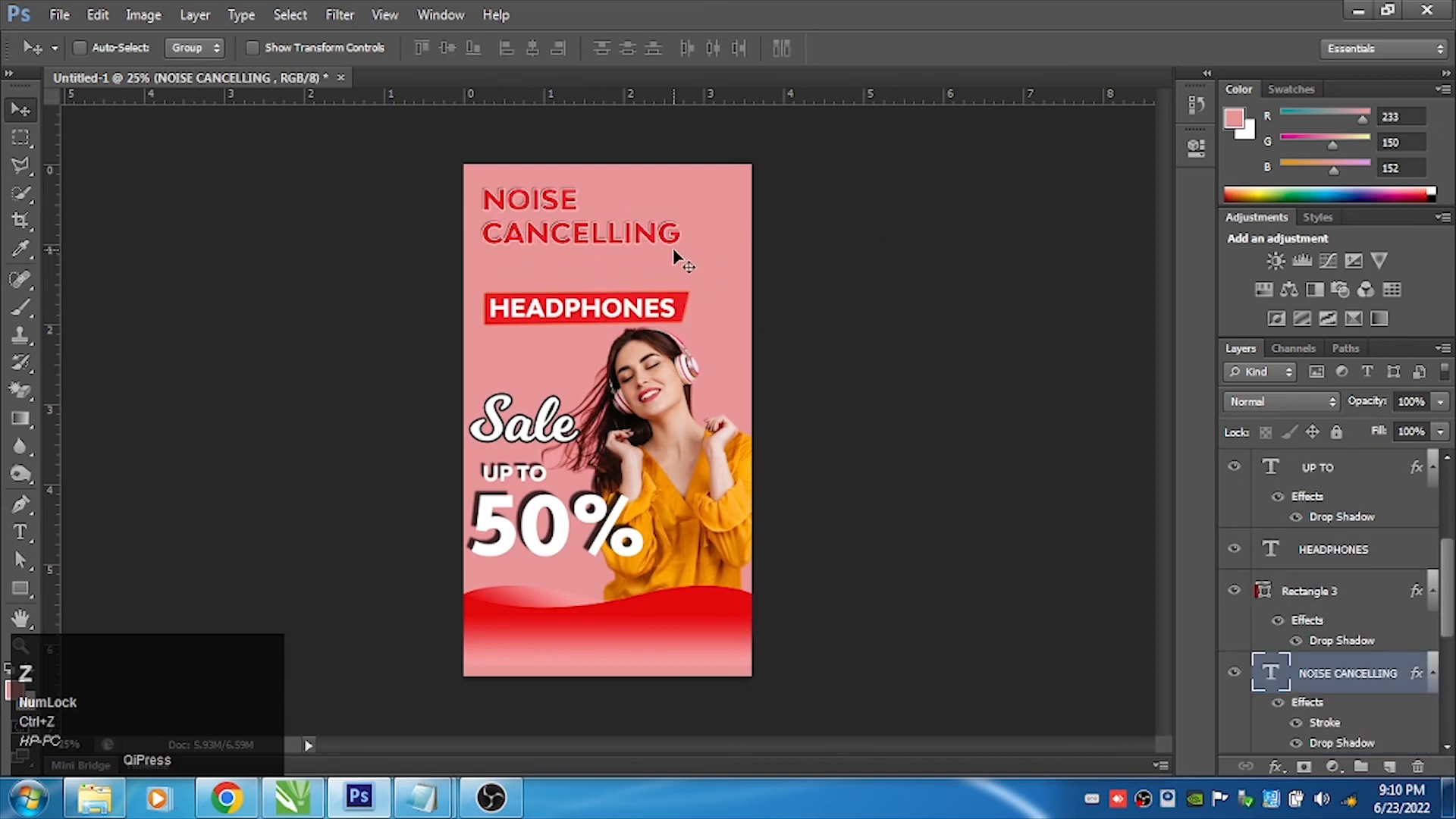
key("ctrl+t")
left_click_drag(681, 282, 769, 409)
left_click_drag(802, 264, 708, 264)
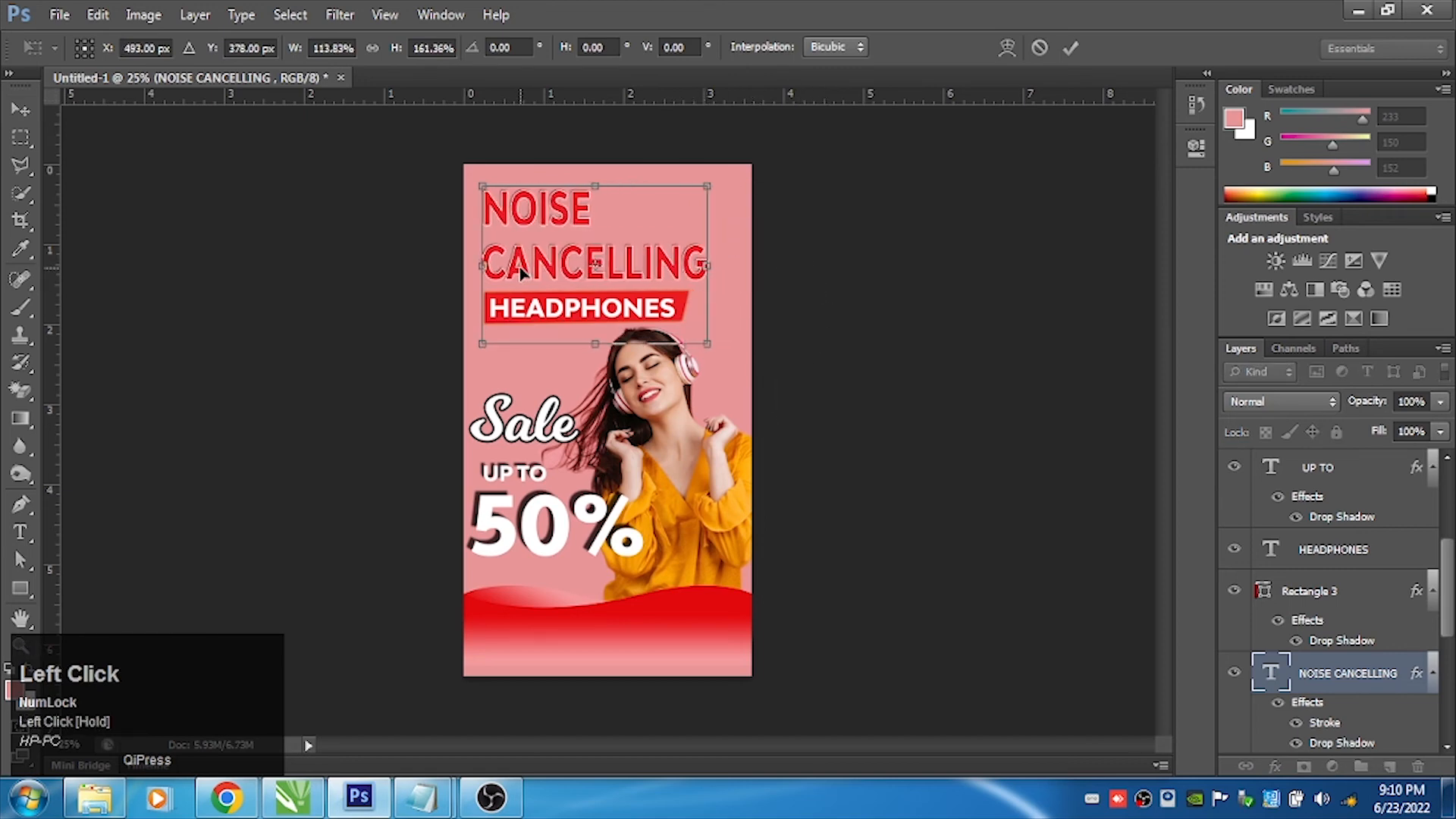
key("Return")
Shift the enlarged "NOISE CANCELLING" heading about 0.007 in right and 0.027 in down
left_click(541, 263)
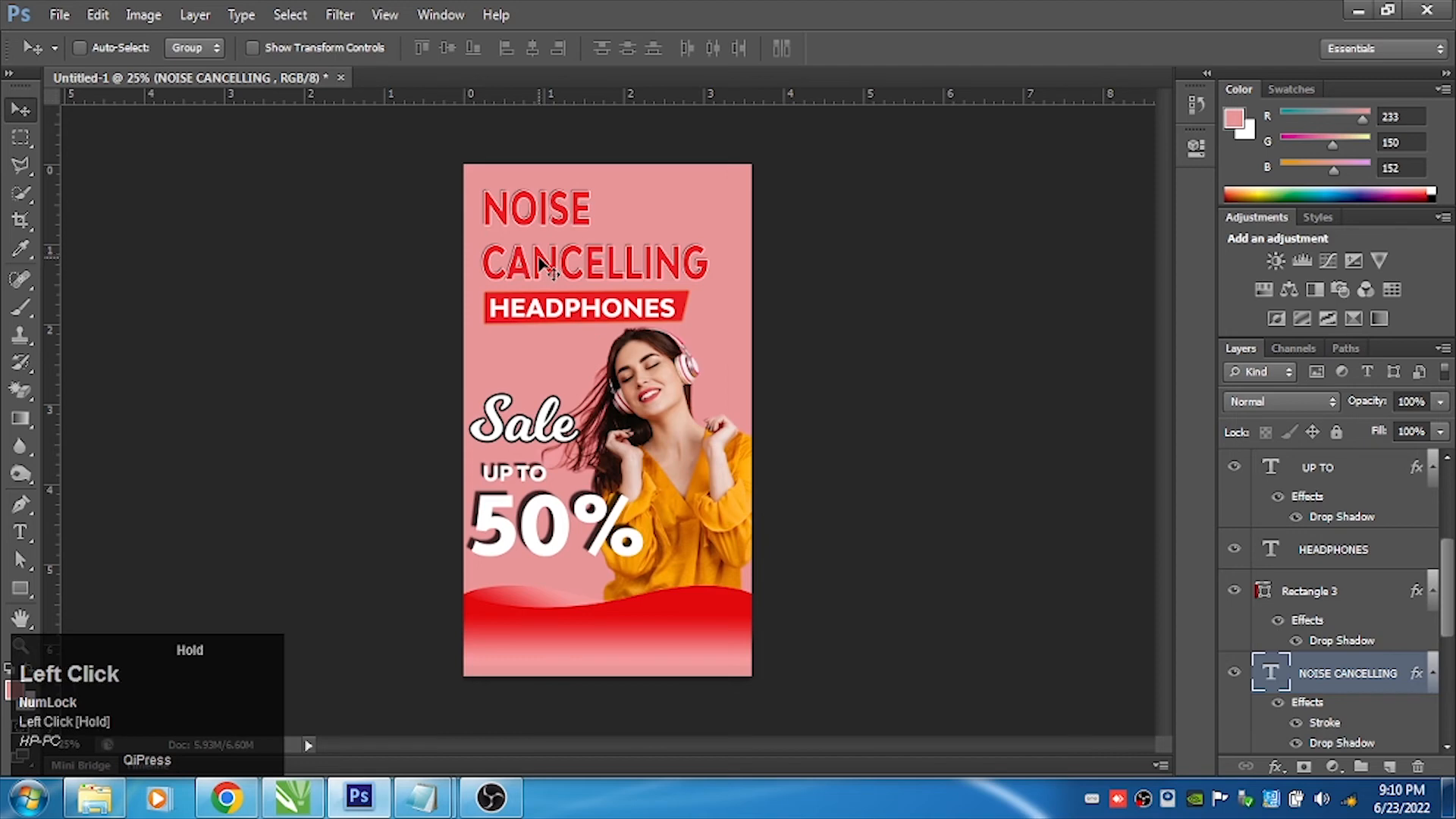
left_click_drag(541, 263, 546, 263)
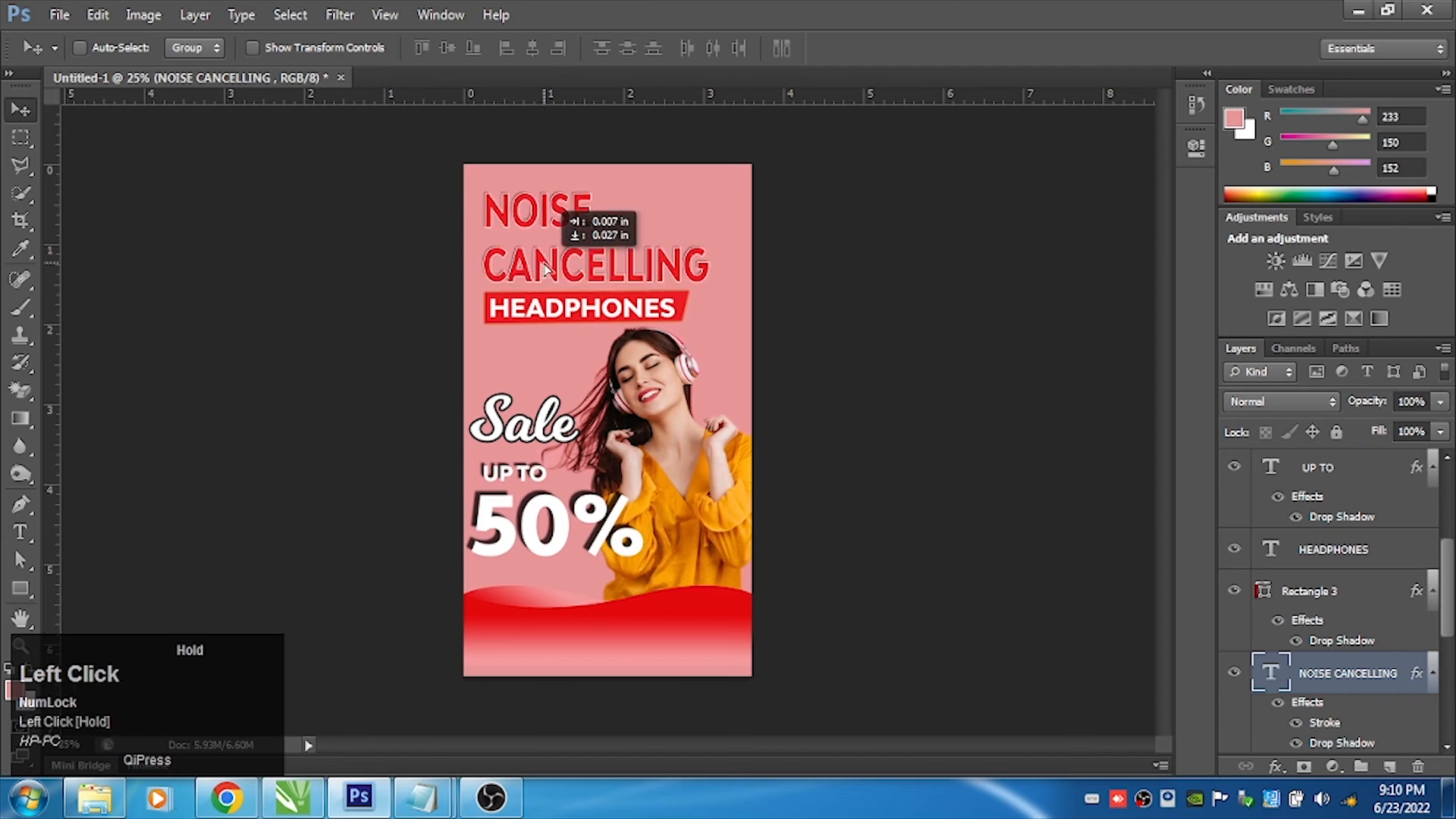
left_click_drag(545, 264, 545, 263)
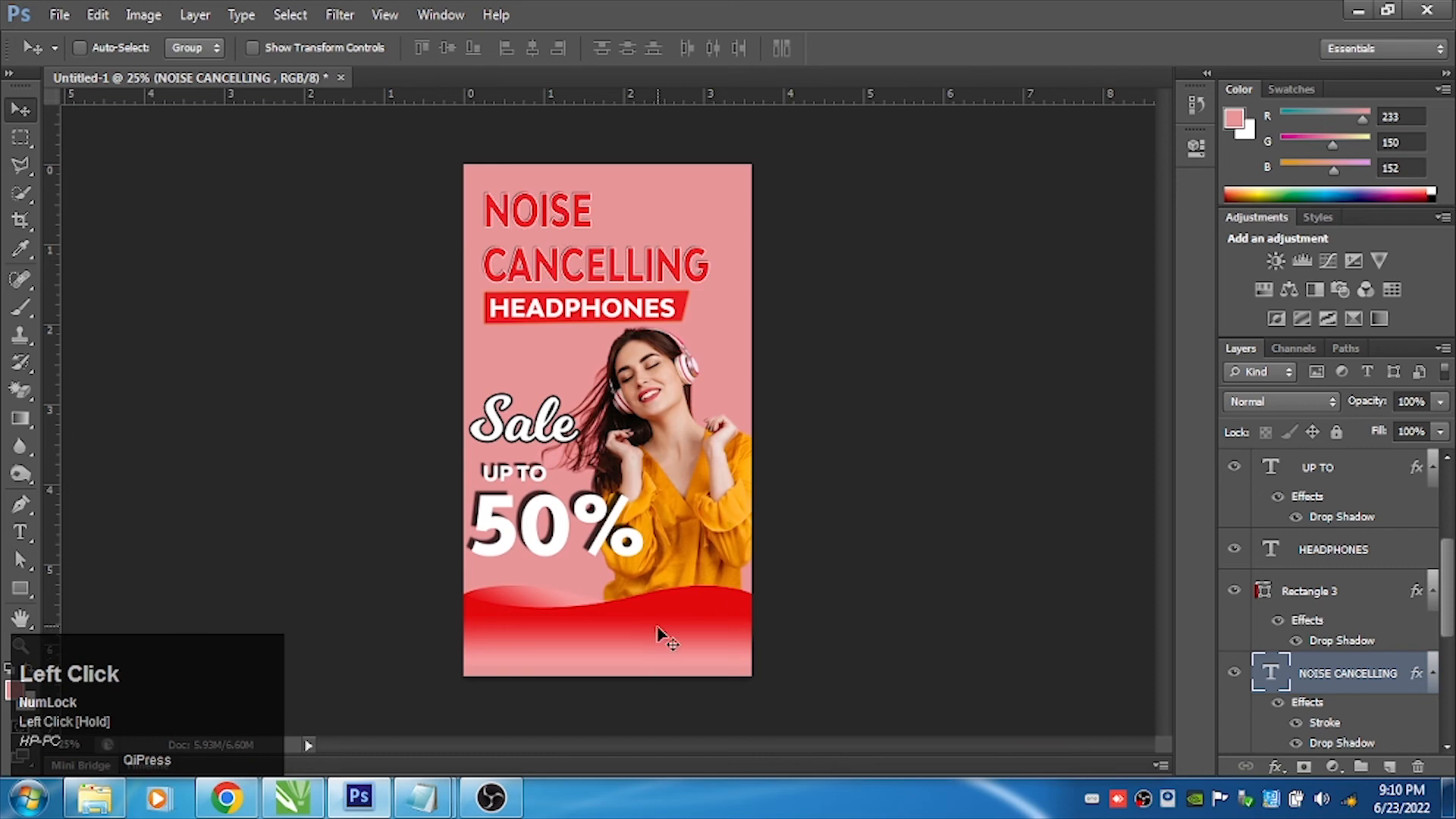
Save the document to the Desktop as Untitled-1 in Photoshop format with Maximize Compatibility on
key("ctrl+s")
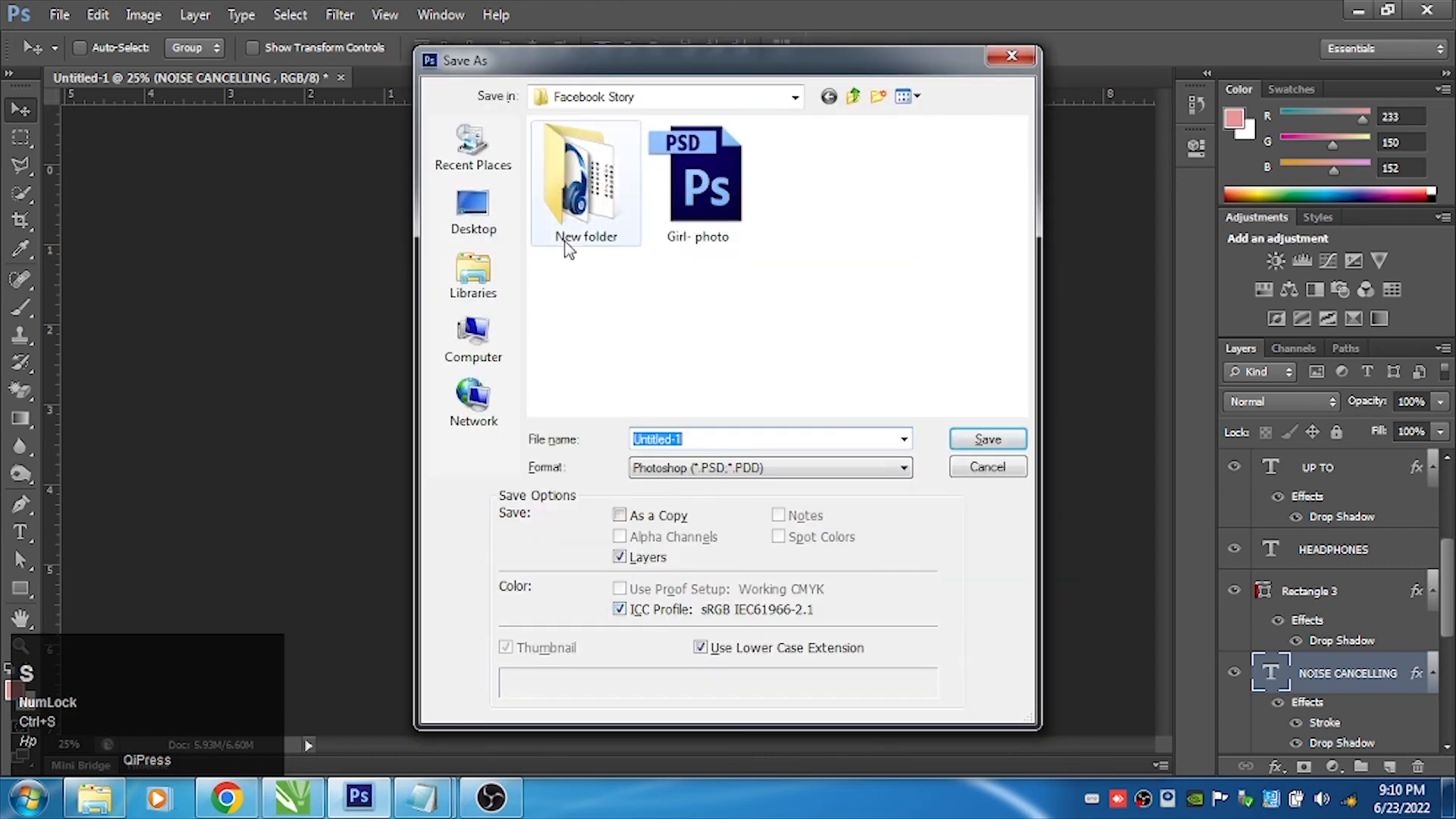
left_click(468, 208)
left_click(993, 443)
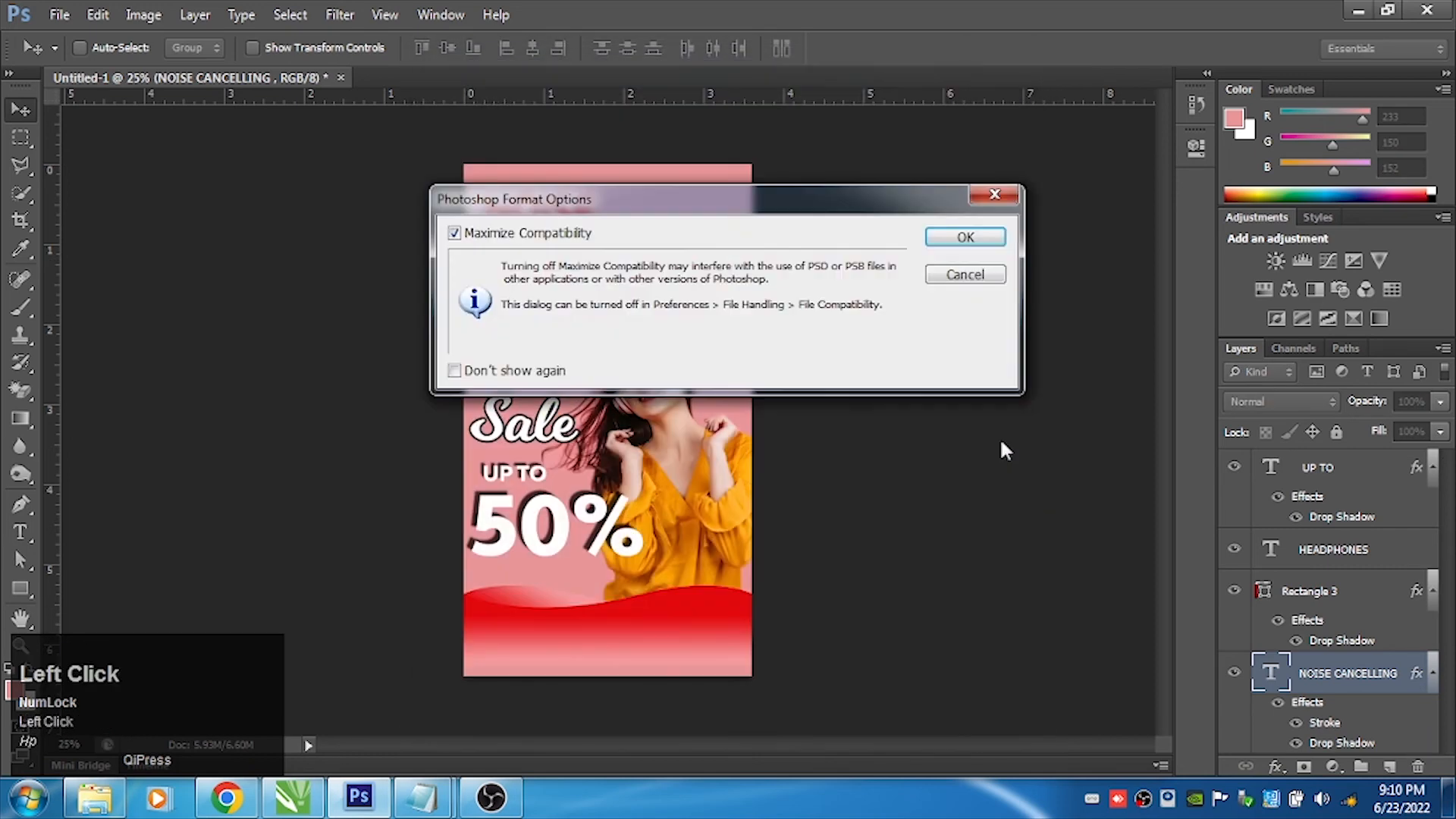
key("Return")
key("Return")
Select the red wave shape "Rectangle 2 copy" and try a different position for it
key("ctrl+t")
left_click(784, 666)
right_click(709, 631)
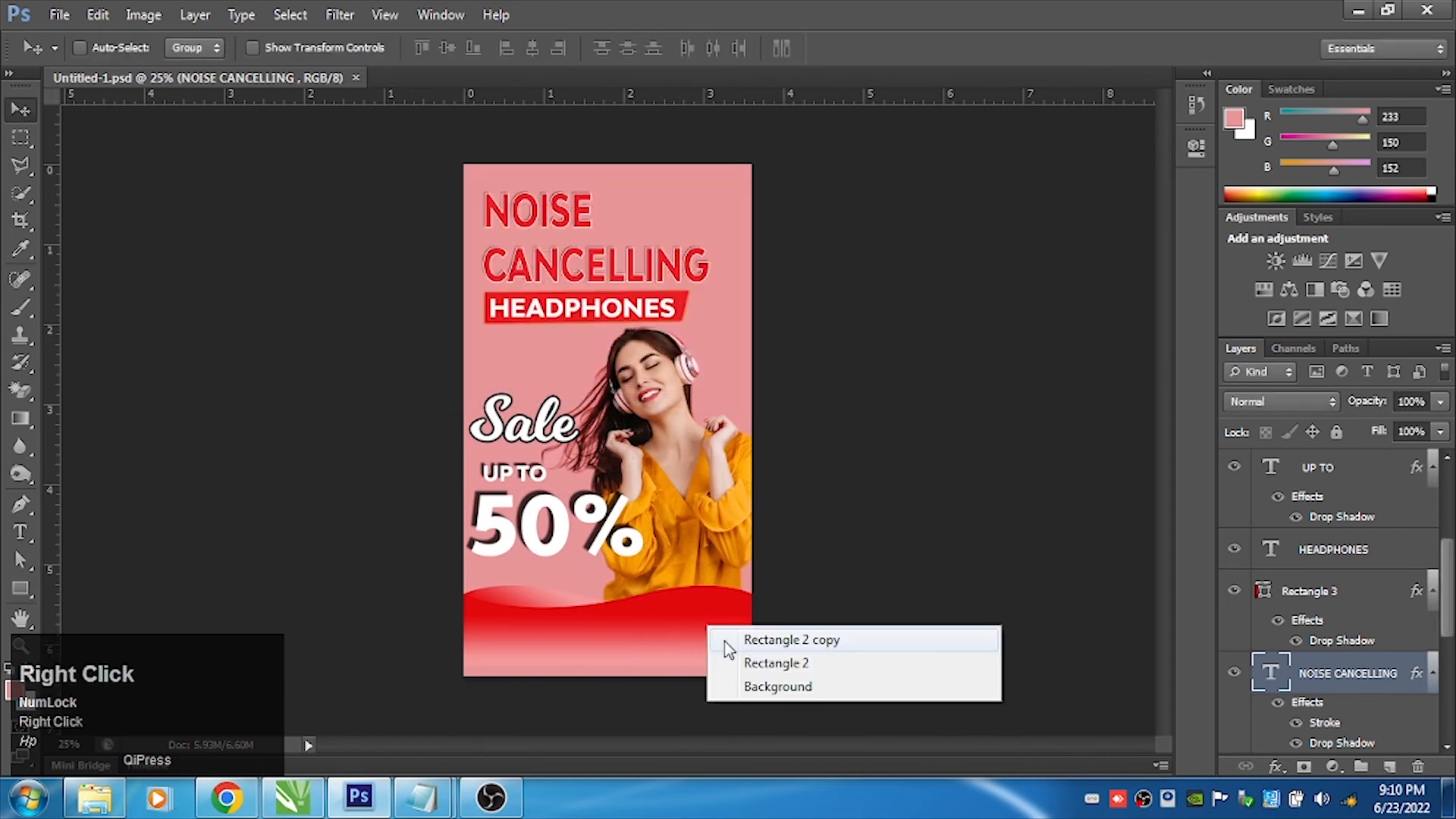
left_click(777, 641)
left_click_drag(778, 641, 689, 599)
key("ctrl+z")
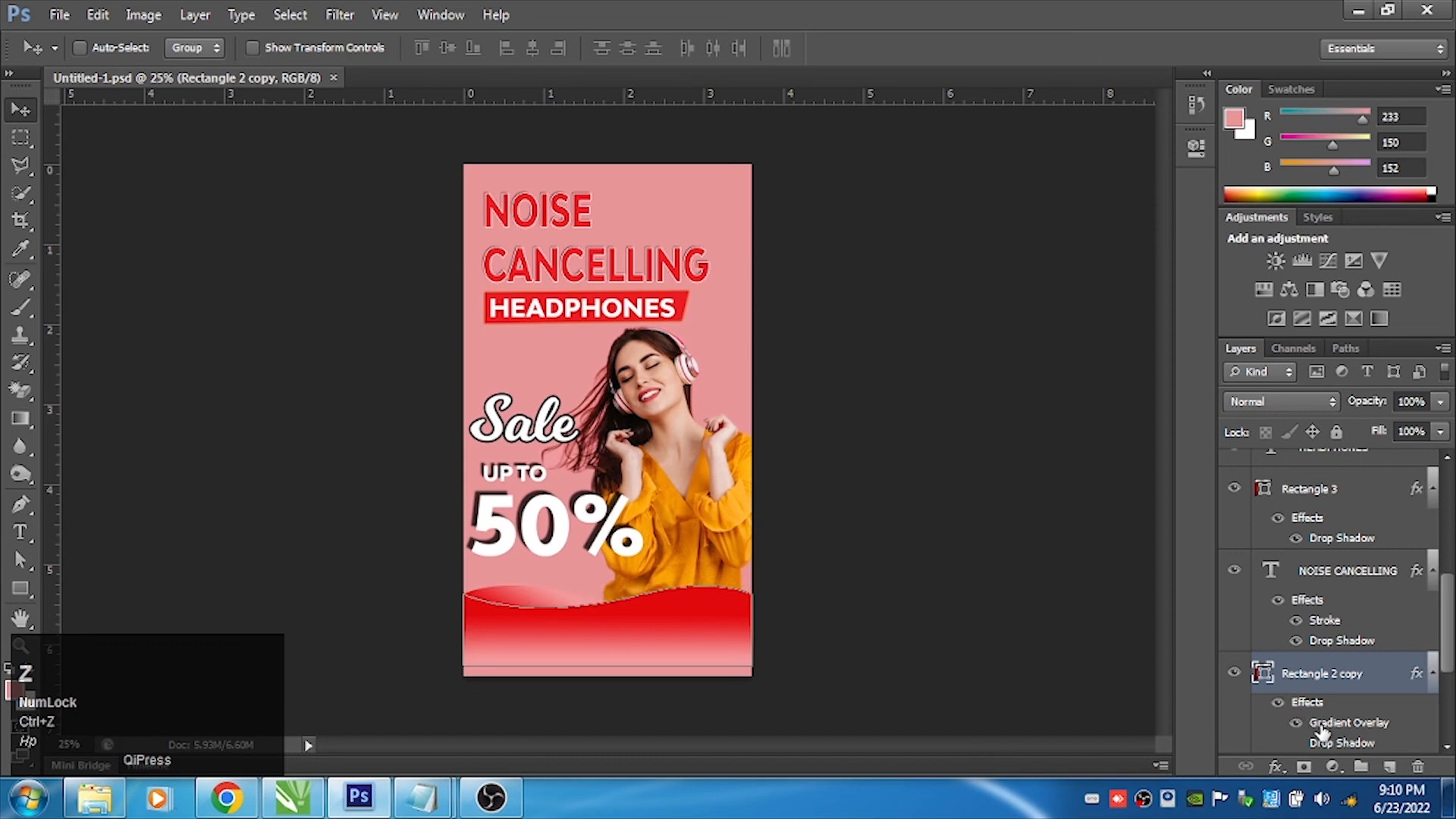
Change the white end stop of the red wave's Gradient Overlay to dark red #610b0d
left_click(1276, 767)
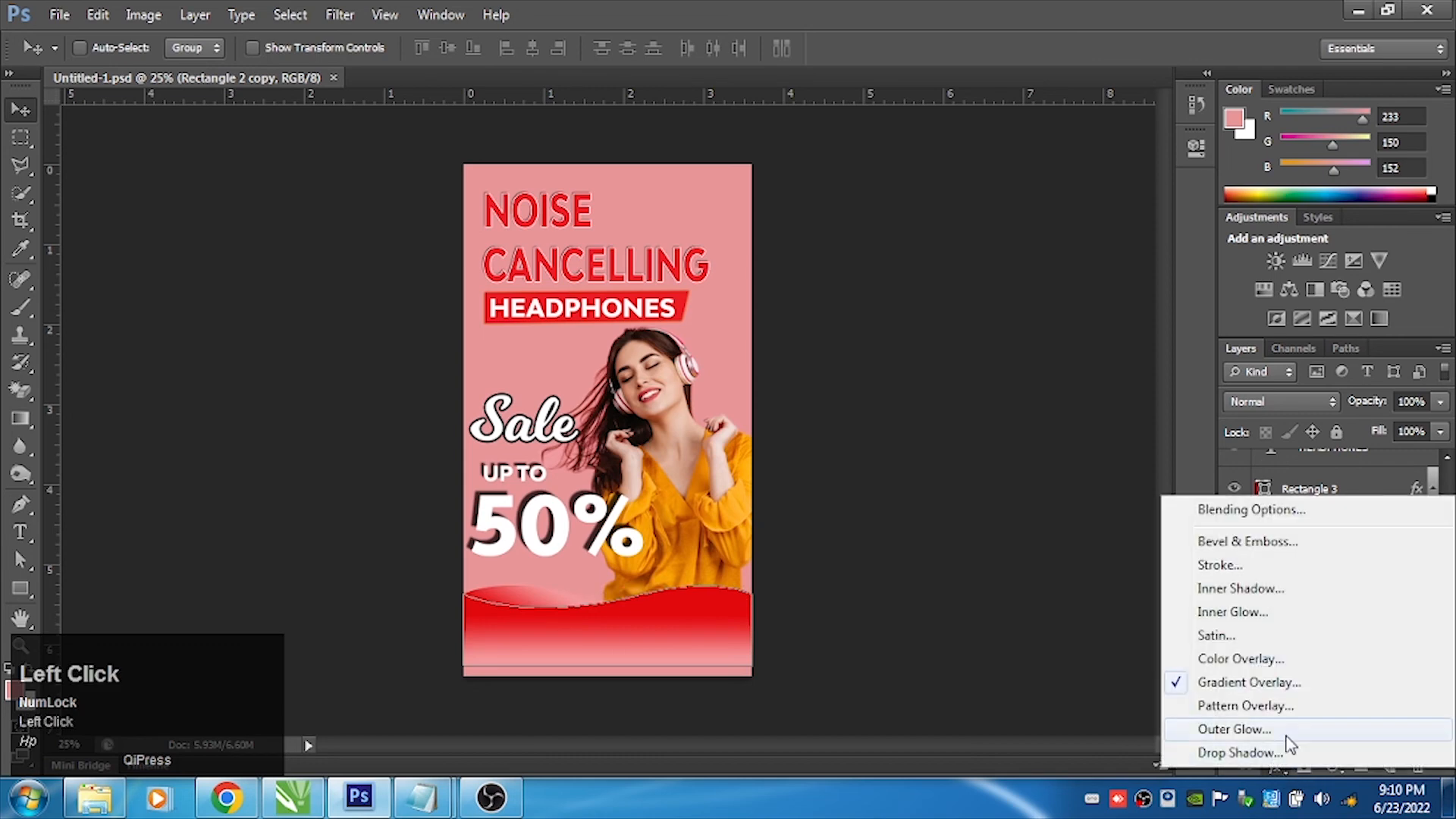
left_click(1249, 682)
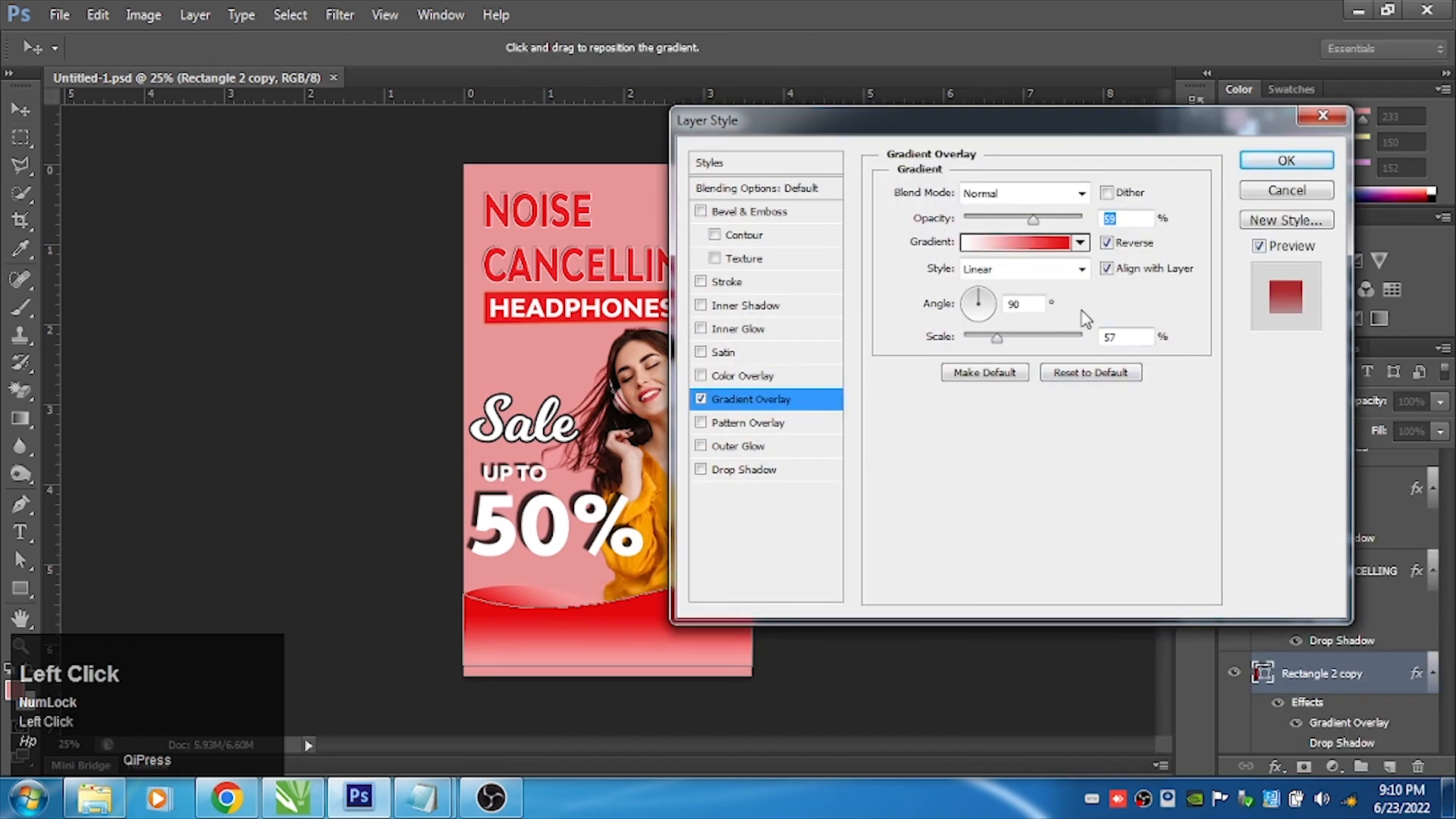
left_click(976, 243)
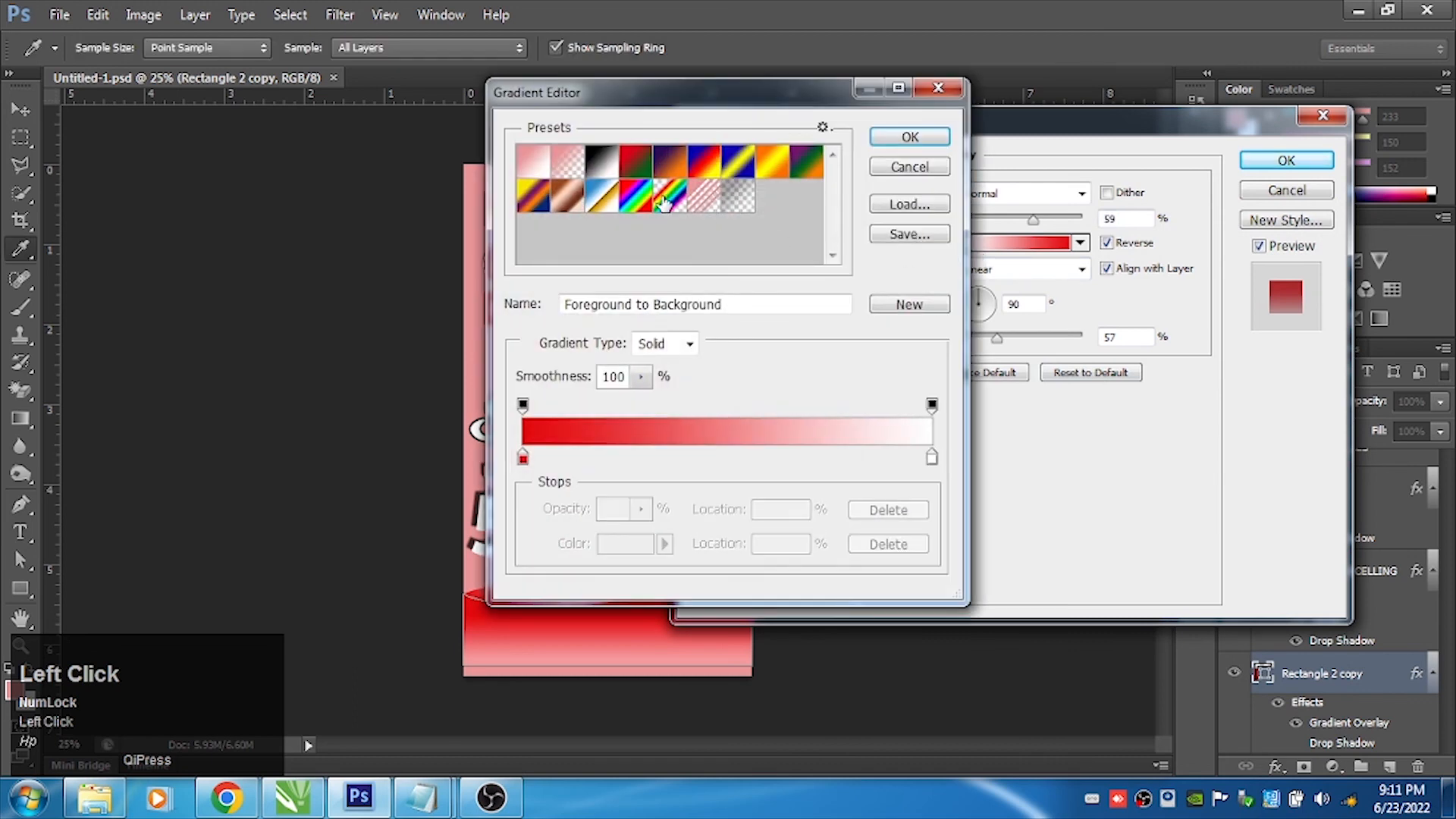
left_click(639, 164)
key("ctrl+z")
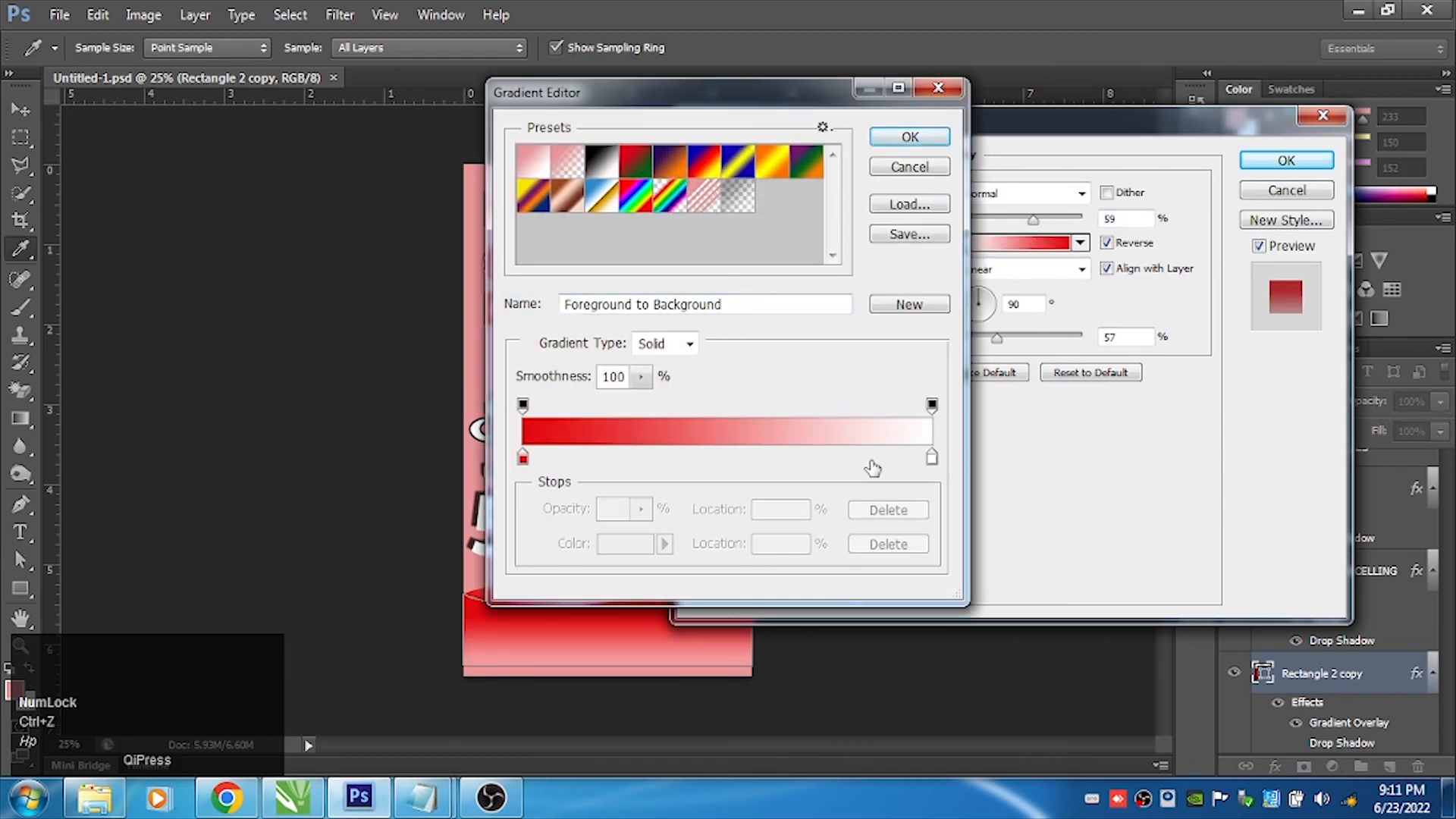
left_click(933, 405)
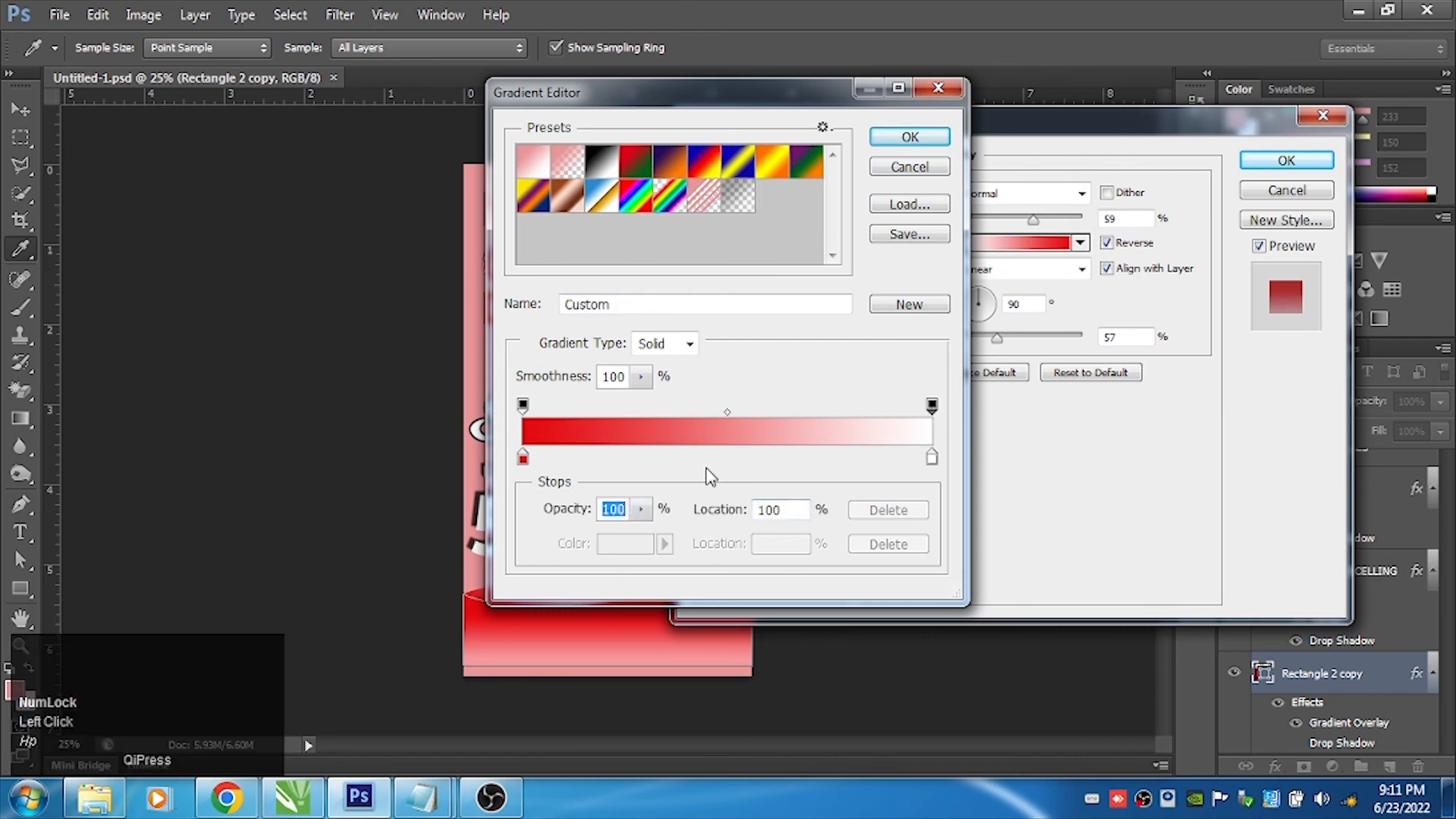
left_click(932, 457)
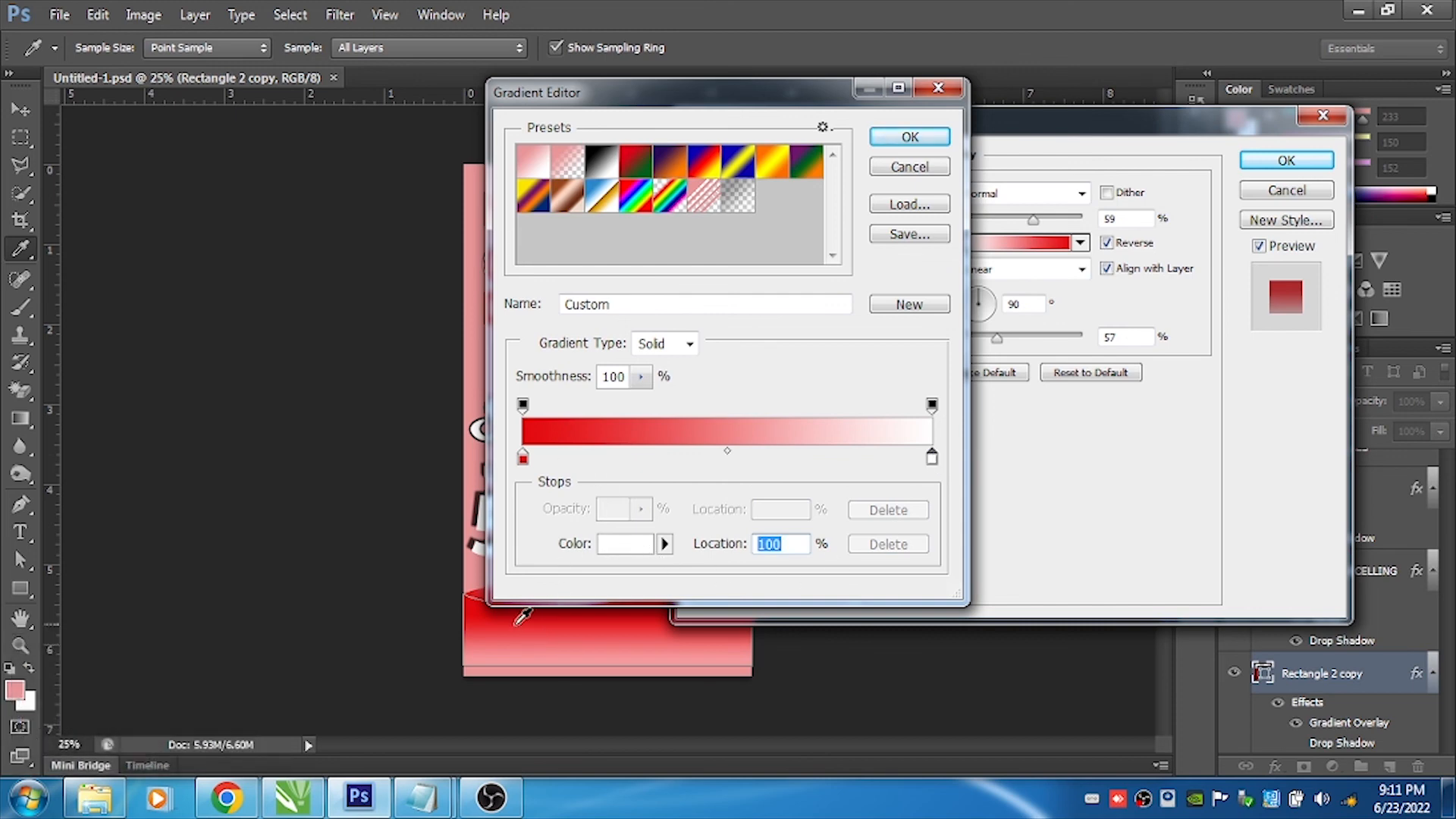
left_click(489, 605)
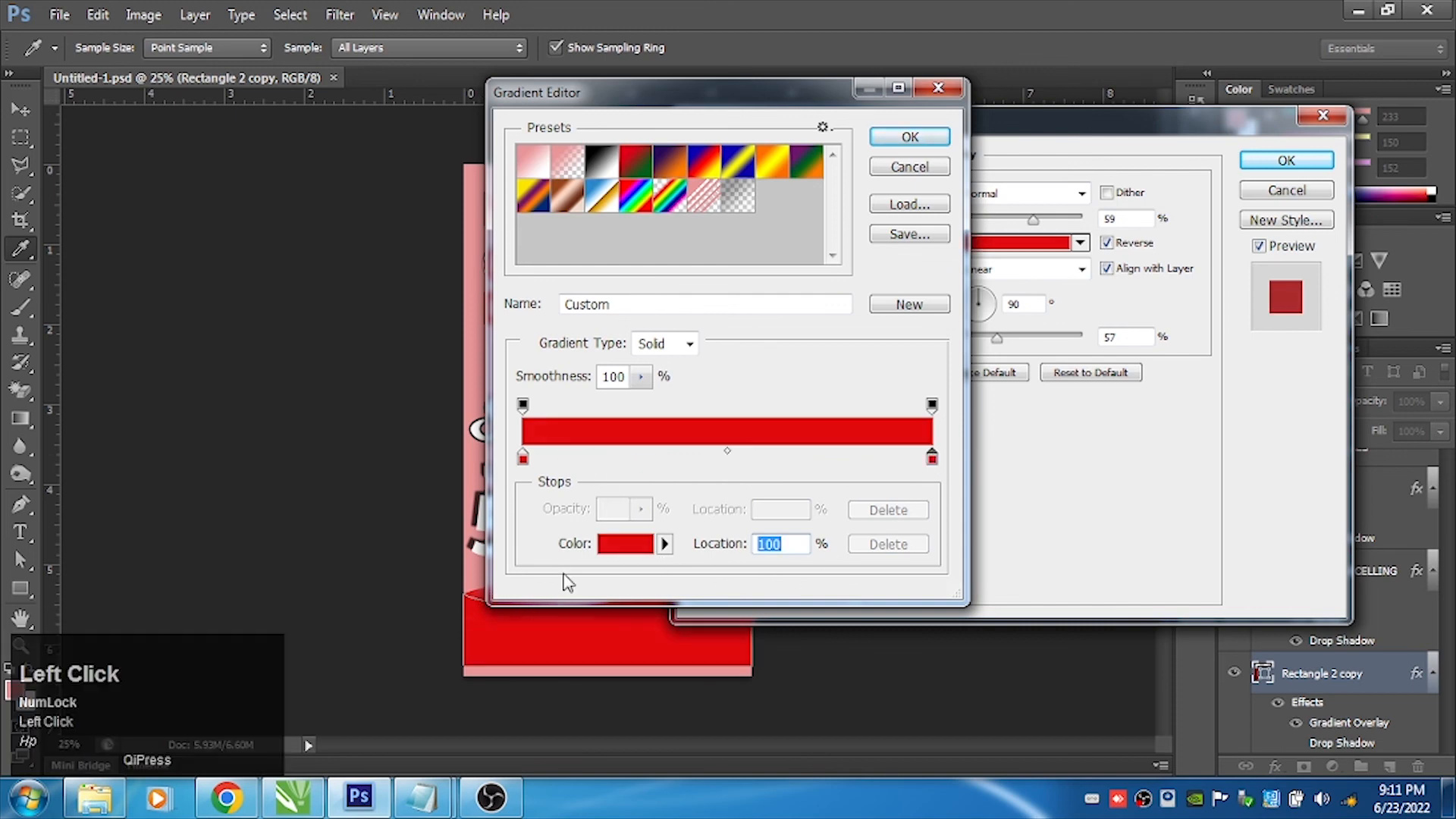
left_click(645, 544)
mouse_move(708, 217)
left_mouse_down()
mouse_move(689, 413)
mouse_move(682, 359)
left_mouse_up()
left_click(947, 178)
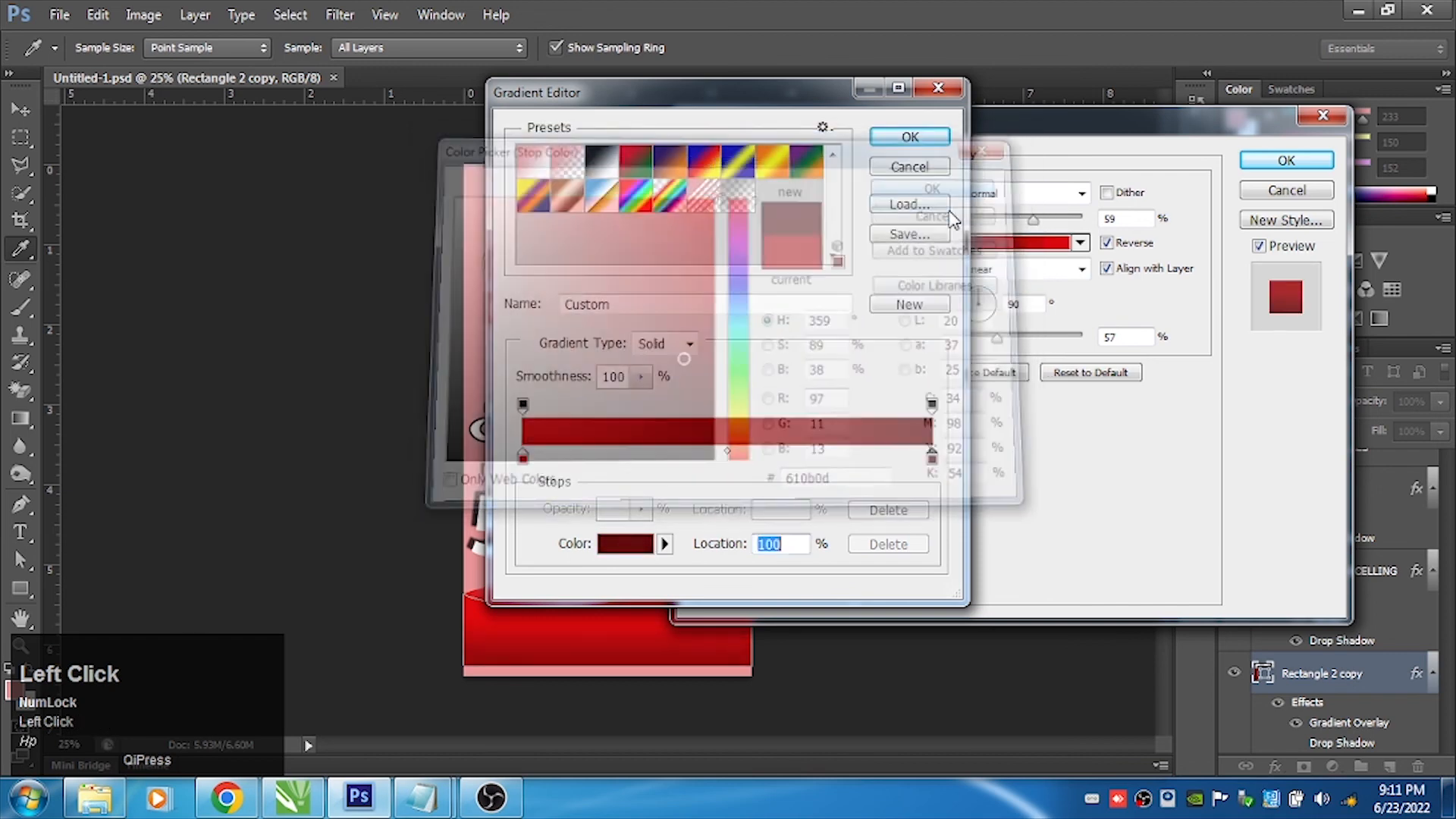
left_click(910, 138)
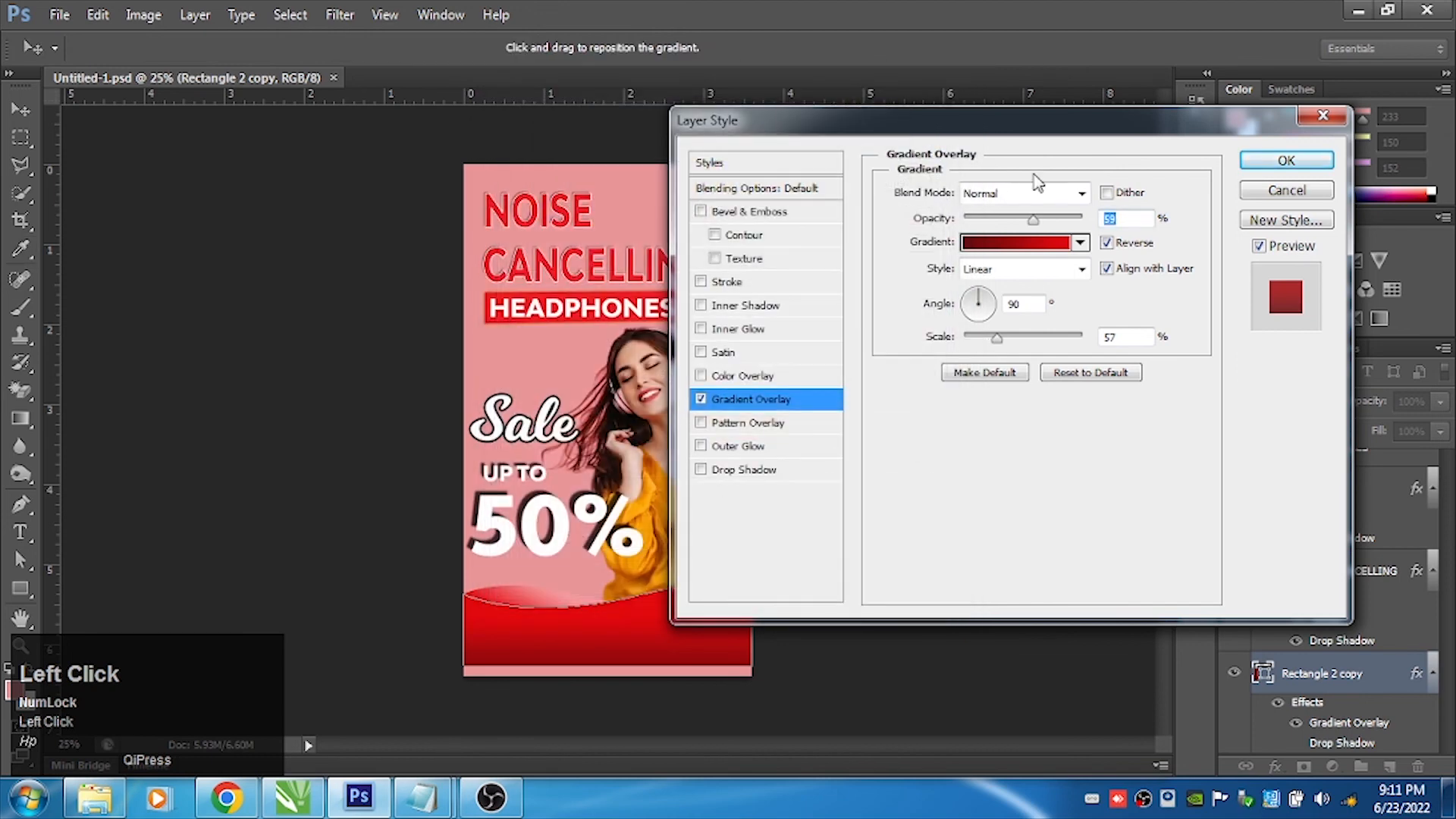
left_click(1284, 160)
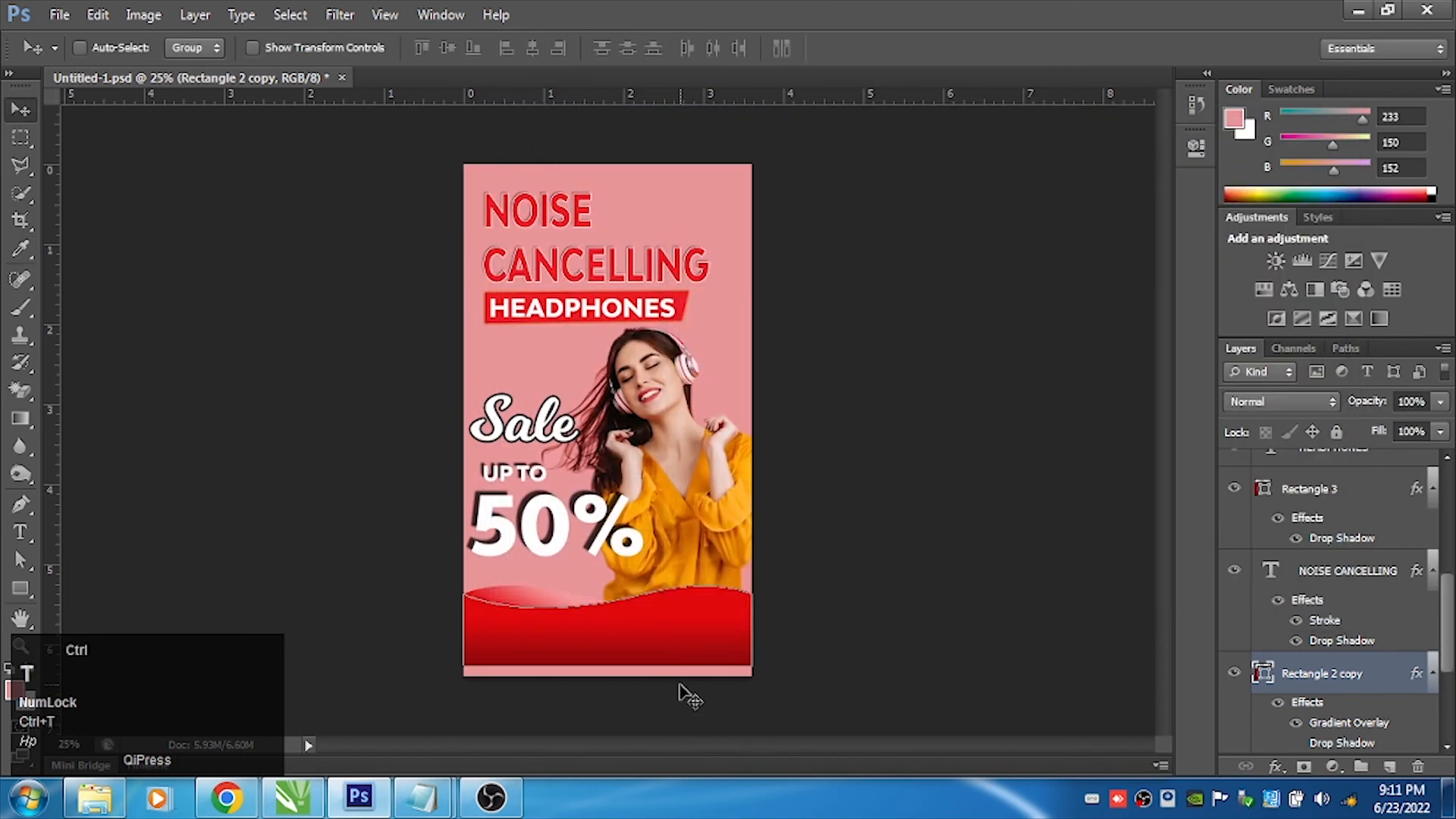
Stretch the red wave to 113.29% height and nudge it down and slightly right to cover the canvas's lower edge
key("ctrl+t")
left_click_drag(607, 664, 608, 688)
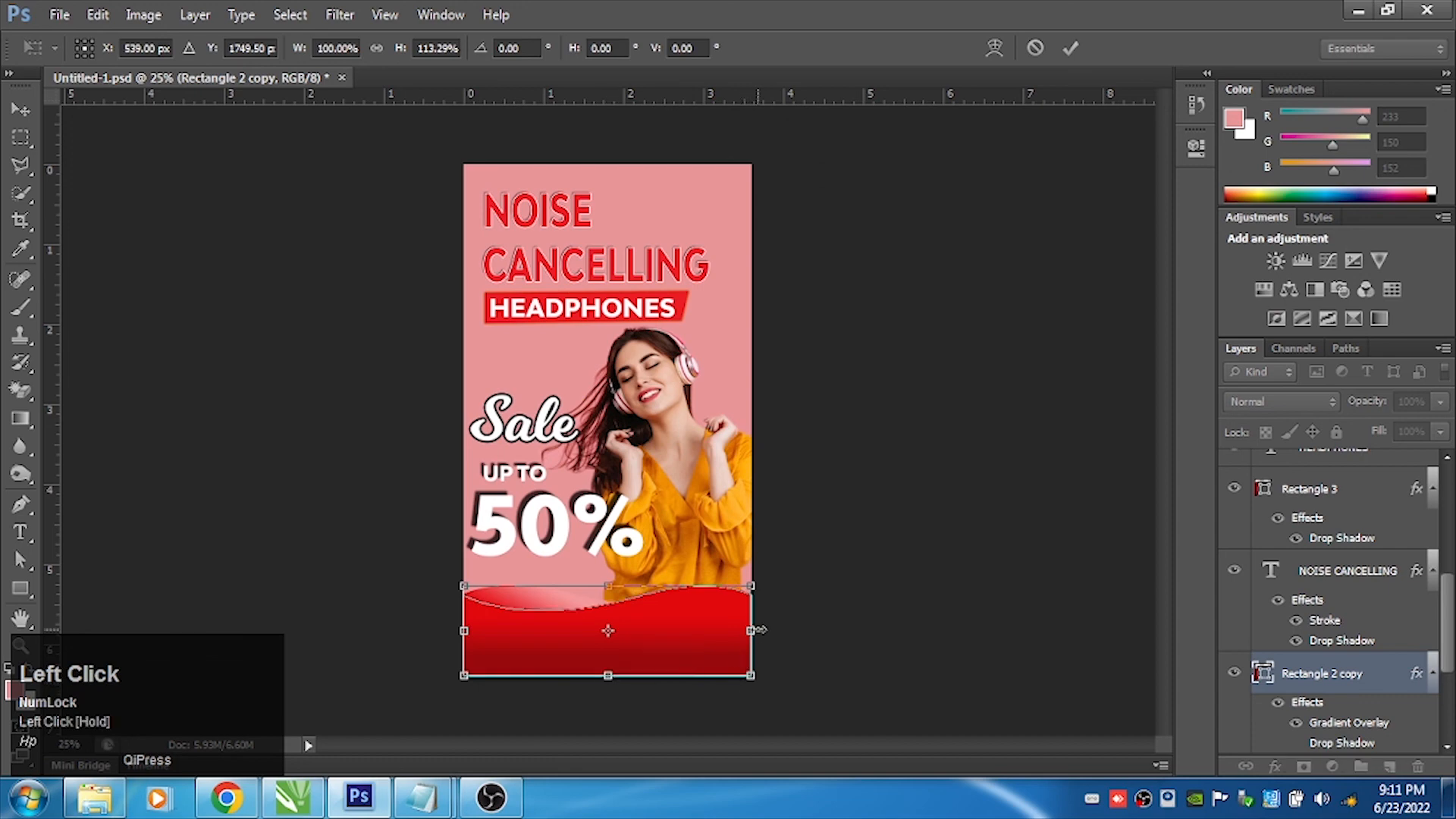
key("Down")
key("Down")
key("Down")
key("Down")
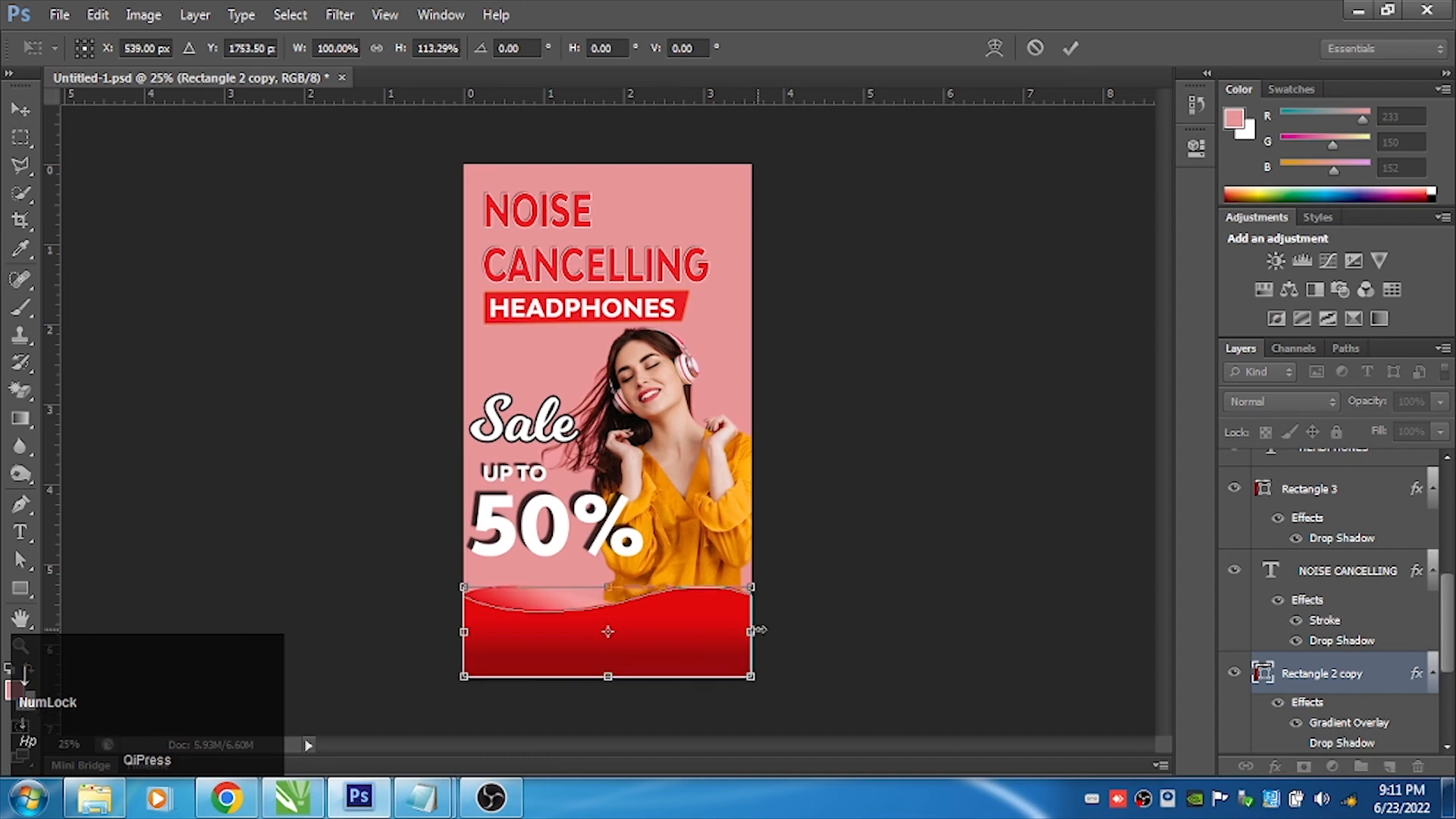
key("Right")
key("Return")
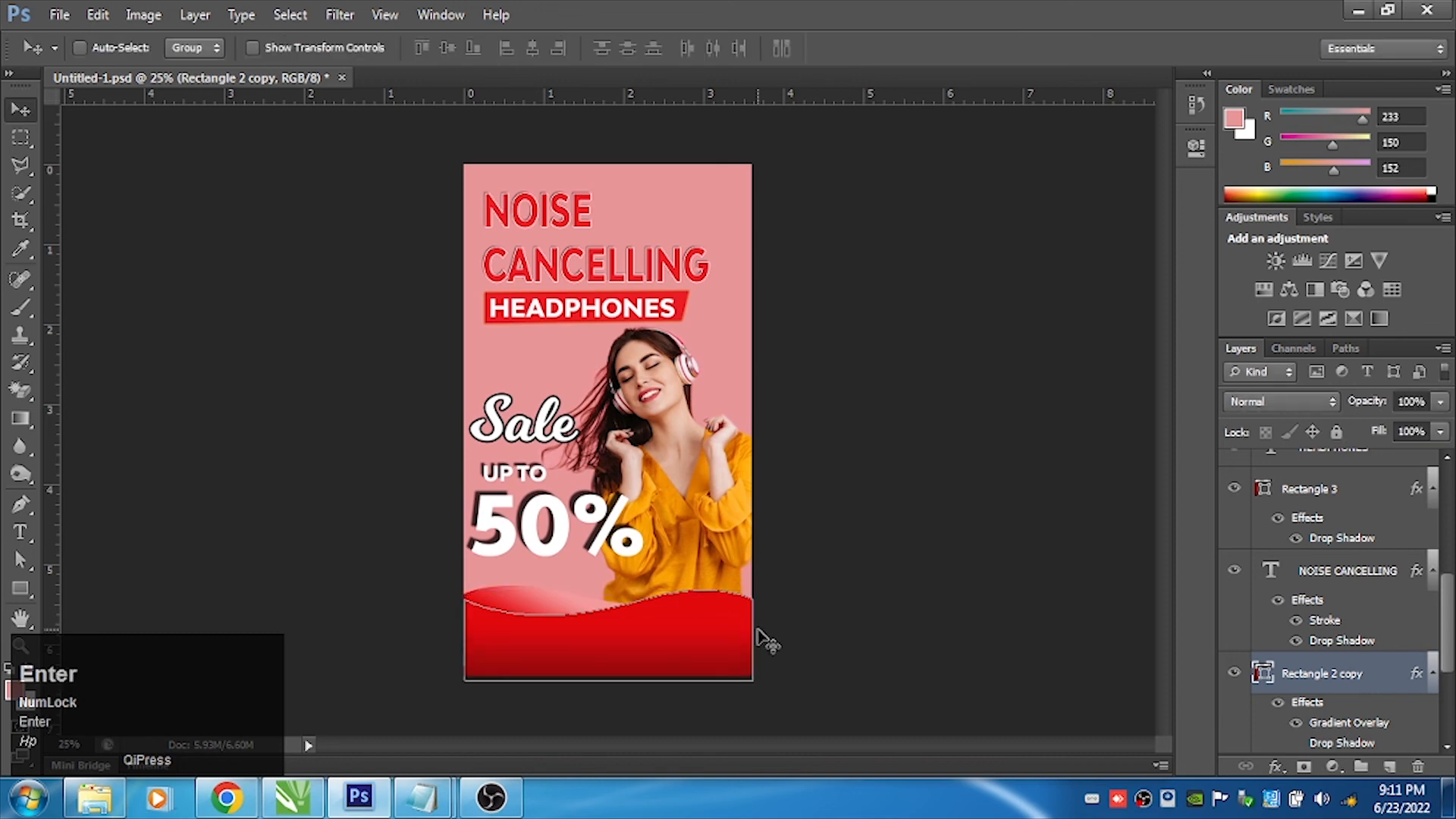
Deselect the red wave's path outline and save the document
key("p")
key("Return")
key("ctrl+s")
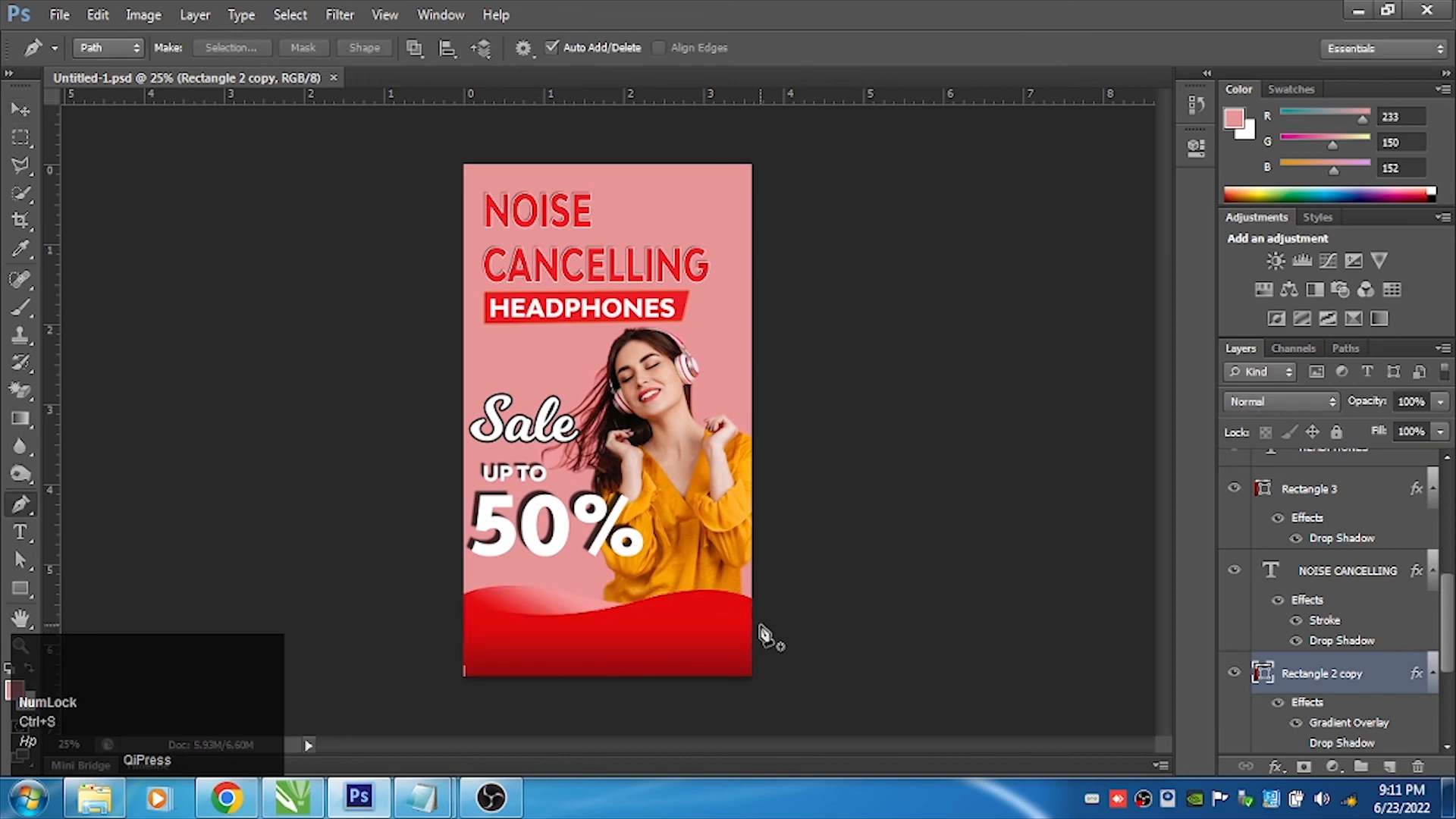
left_click(18, 114)
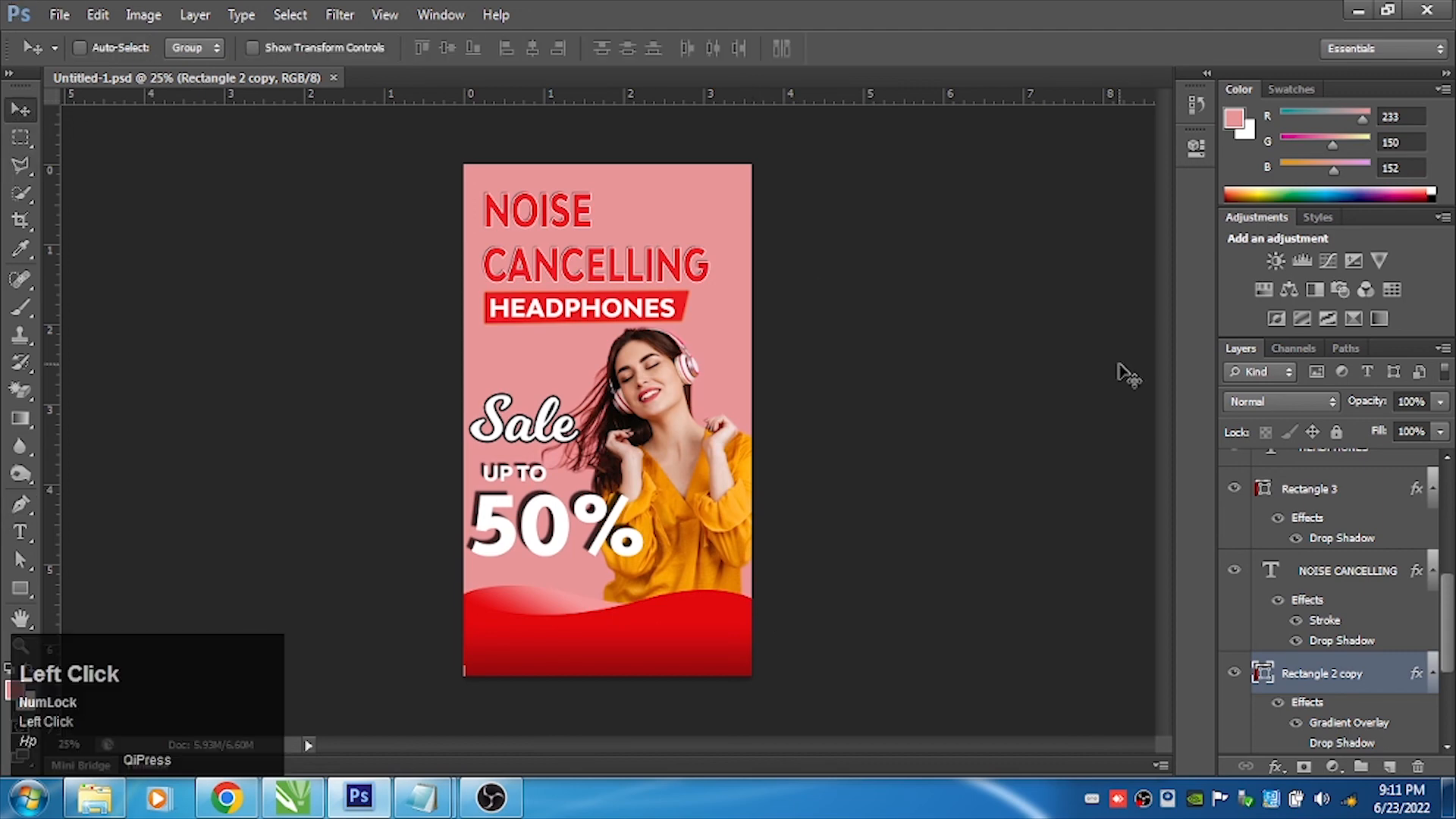